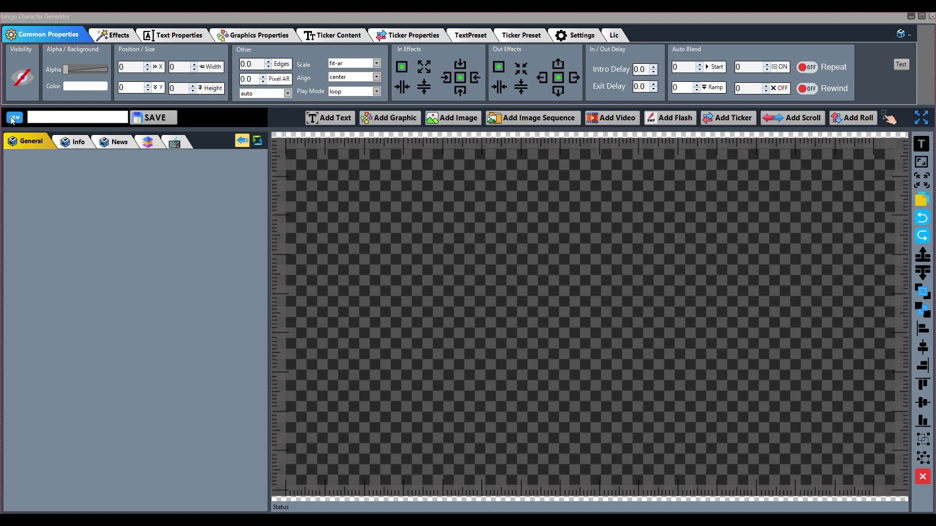
# Step: Name the new template howtoaddtextlayer and save it
pyautogui.click(40, 117)
pyautogui.write('howtoaddtextlayer')
pyautogui.click(152, 121)
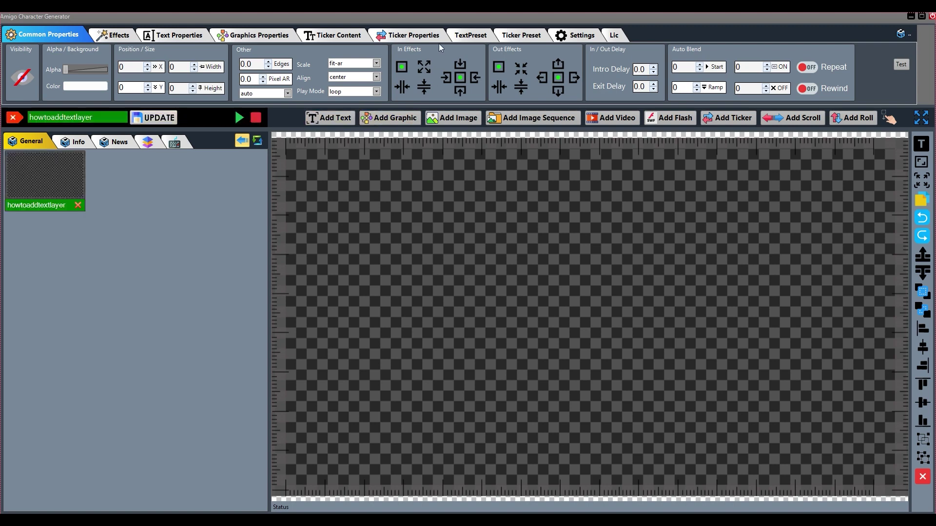
# Step: Add a text layer to the canvas and move it near the centre, at about X 608, Y 438
pyautogui.click(329, 122)
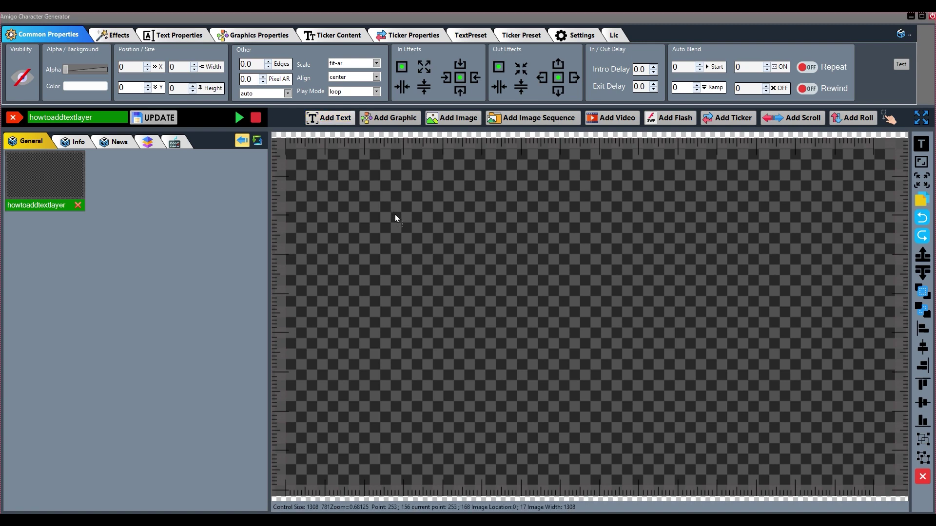
pyautogui.click(411, 237)
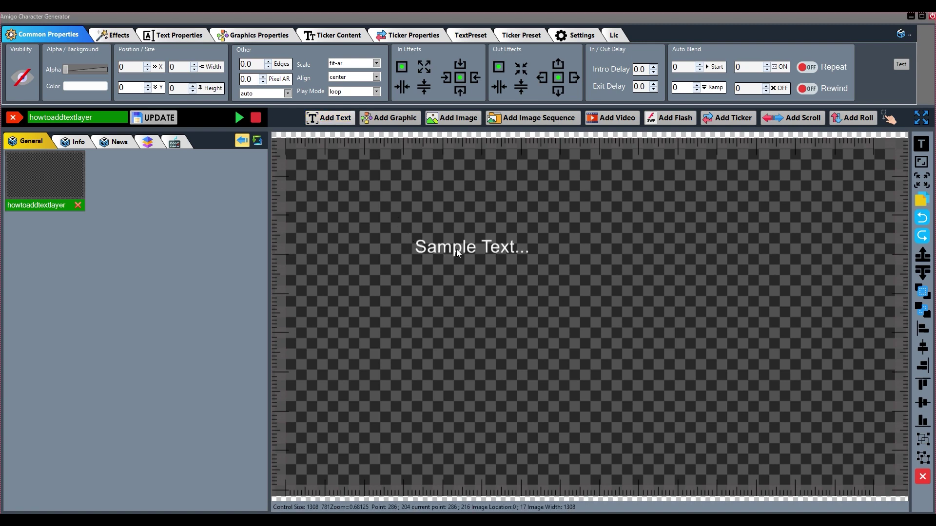
pyautogui.moveTo(456, 249); pyautogui.dragTo(519, 291)
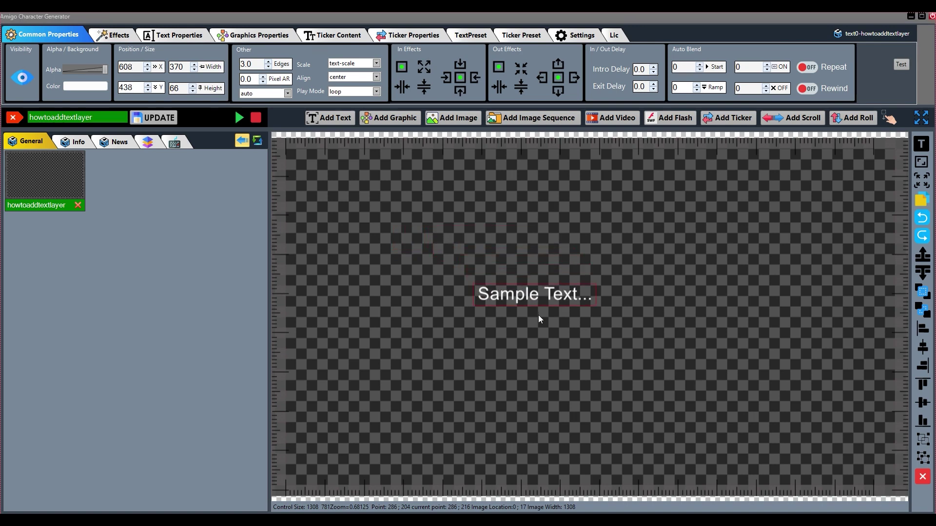
# Step: Replace the sample text with "AmigoCG" and nudge the layer slightly up and left
pyautogui.doubleClick(525, 294)
pyautogui.moveTo(527, 61); pyautogui.dragTo(467, 62)
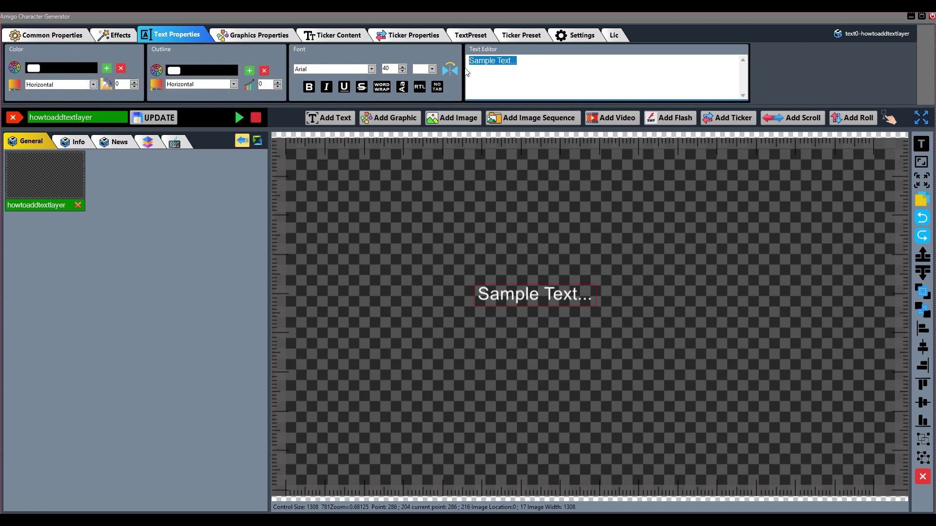
pyautogui.write('Amigo')
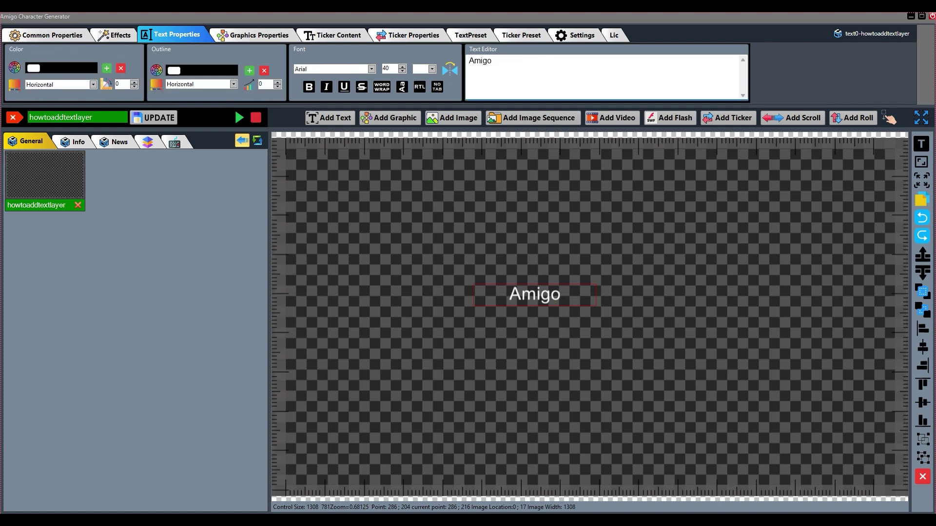
pyautogui.write('CG')
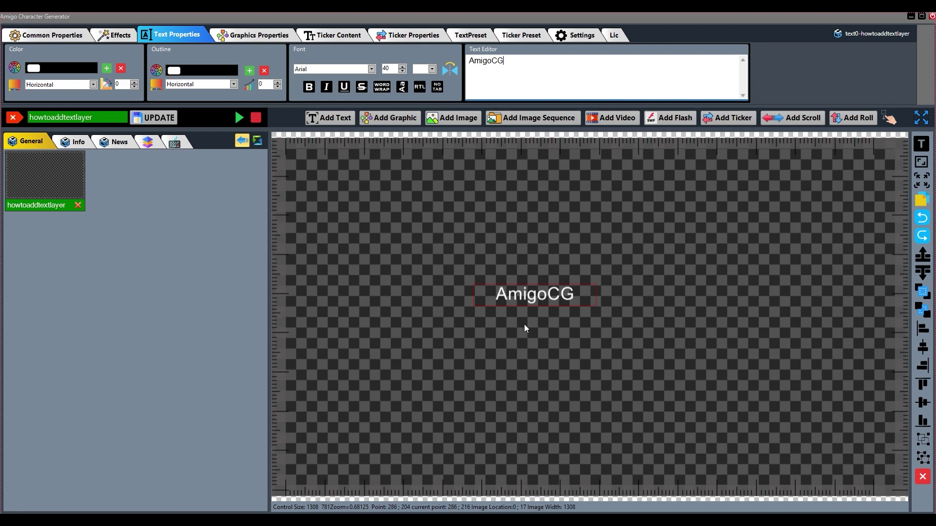
pyautogui.moveTo(539, 300); pyautogui.dragTo(535, 295)
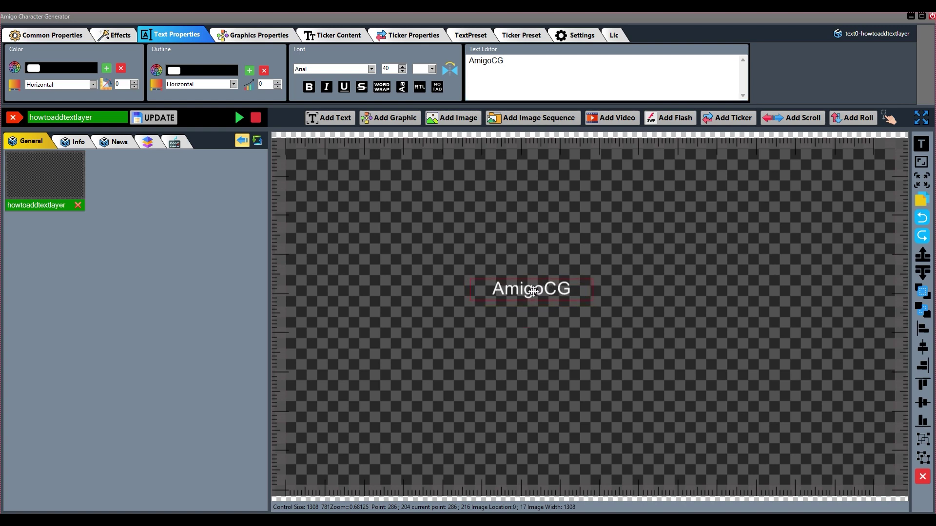
# Step: Set the text's font to Arial Black at size 42
pyautogui.click(370, 69)
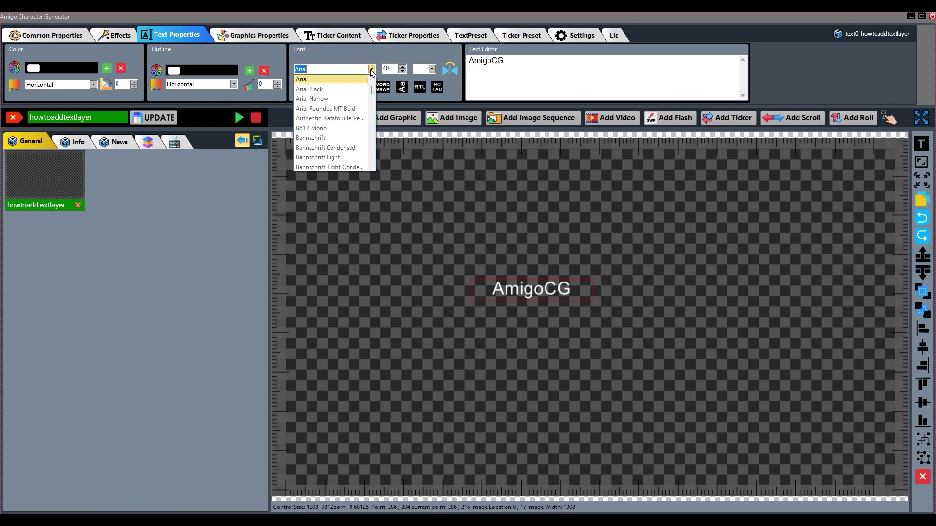
pyautogui.click(333, 92)
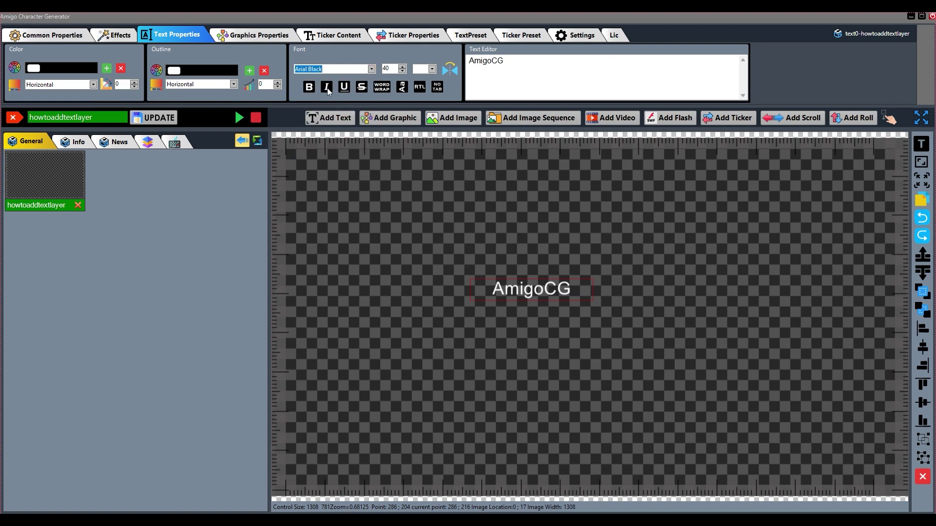
pyautogui.click(402, 67)
pyautogui.click(403, 67)
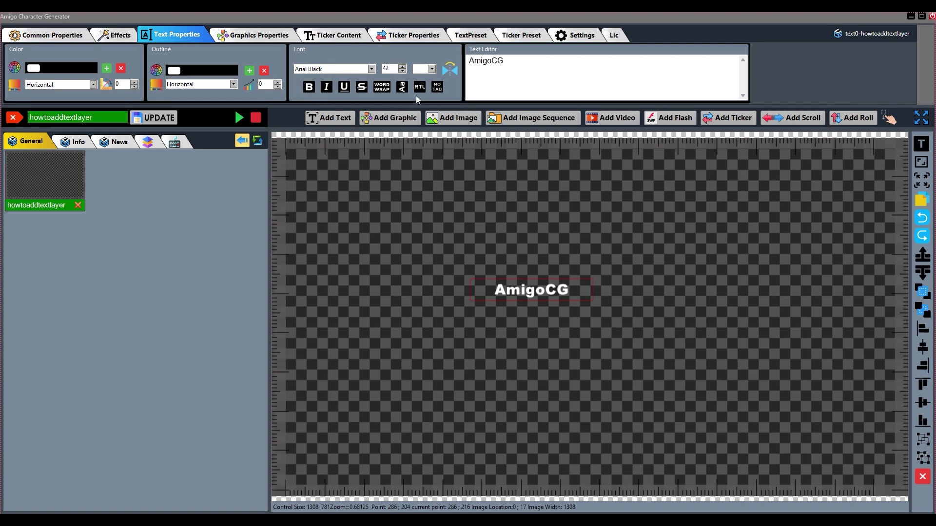
# Step: Make the text bold, switch italic and underline on and off again, and shift the layer slightly left
pyautogui.click(309, 87)
pyautogui.click(326, 87)
pyautogui.click(326, 87)
pyautogui.click(344, 88)
pyautogui.click(345, 87)
pyautogui.moveTo(524, 291); pyautogui.dragTo(514, 292)
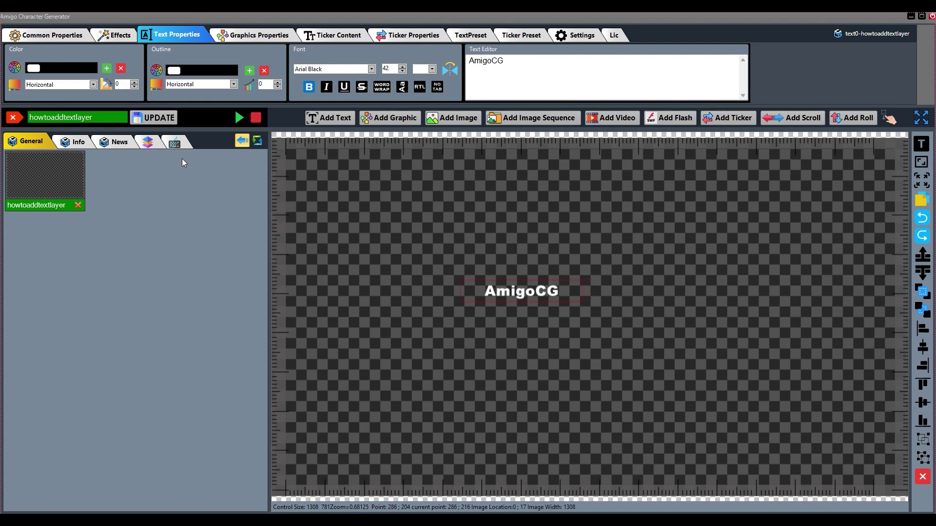
# Step: Try different solid fill colours on the text, including red (FFFF0600) and blue
pyautogui.click(31, 69)
pyautogui.click(225, 197)
pyautogui.click(257, 276)
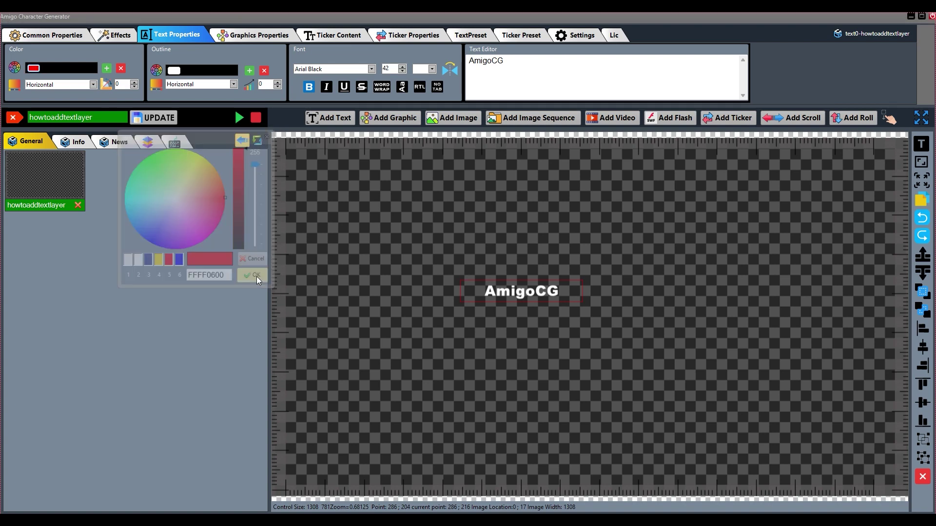
pyautogui.click(33, 68)
pyautogui.click(97, 73)
pyautogui.click(159, 179)
pyautogui.click(33, 68)
pyautogui.click(53, 154)
pyautogui.click(164, 188)
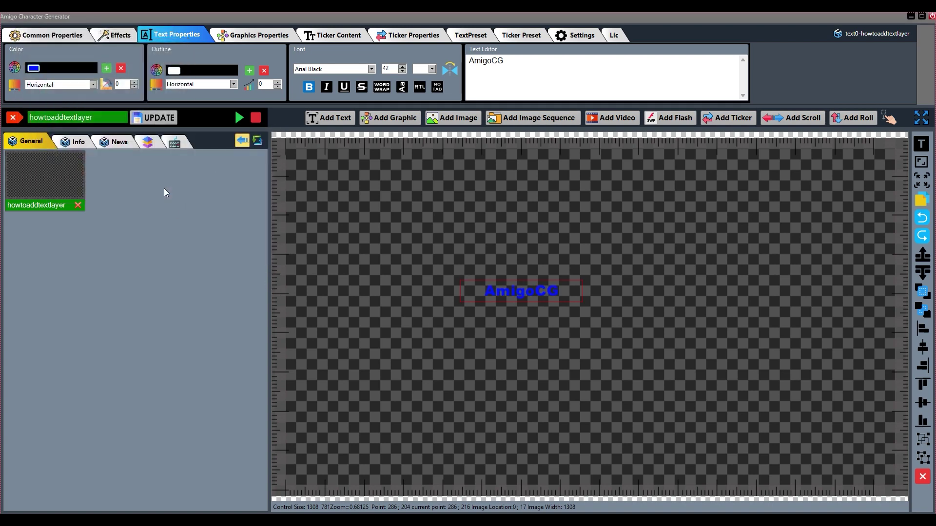
# Step: Build a four-colour gradient for the text fill, adding three colours, removing two and adding two again
pyautogui.click(106, 69)
pyautogui.click(106, 69)
pyautogui.click(106, 69)
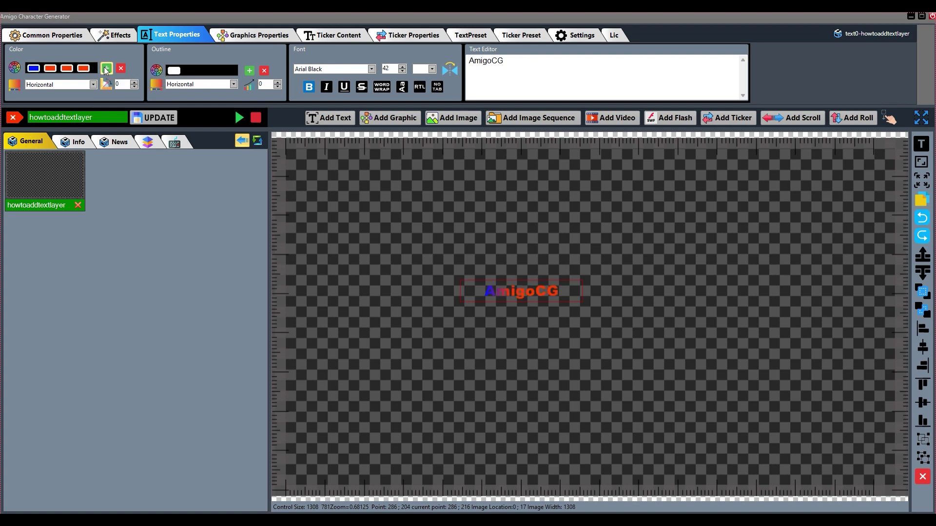
pyautogui.click(121, 69)
pyautogui.click(120, 69)
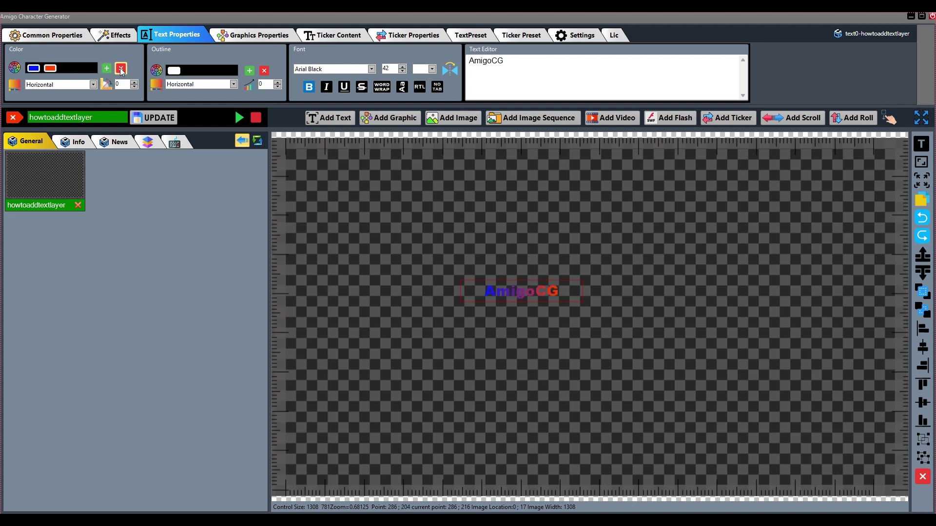
pyautogui.click(107, 70)
pyautogui.click(107, 69)
# Step: Change the fill gradient's second colour to yellow and its first colour to orange
pyautogui.click(53, 68)
pyautogui.click(127, 77)
pyautogui.click(179, 202)
pyautogui.click(34, 68)
pyautogui.click(152, 105)
pyautogui.click(192, 214)
# Step: Set the third and fourth colours of the fill gradient to shades of orange
pyautogui.click(66, 69)
pyautogui.click(170, 122)
pyautogui.click(209, 228)
pyautogui.click(82, 68)
pyautogui.click(184, 135)
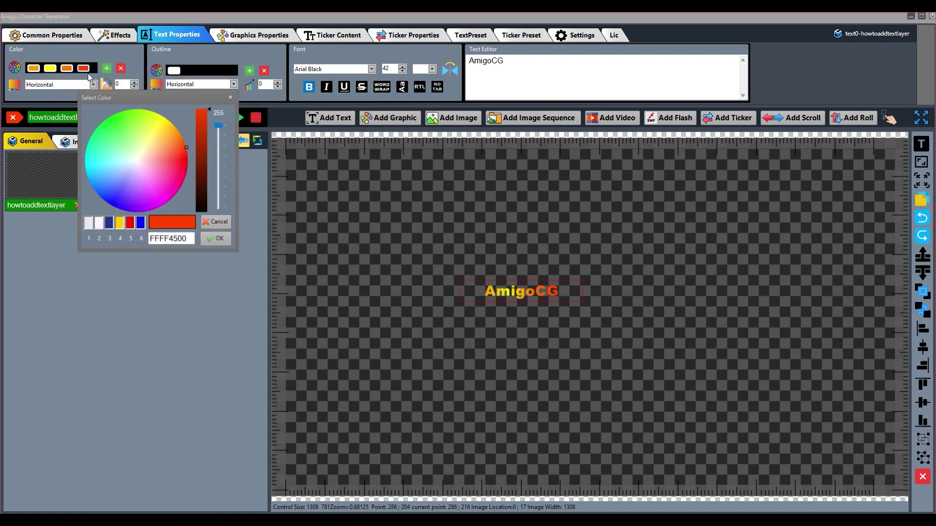
pyautogui.click(211, 233)
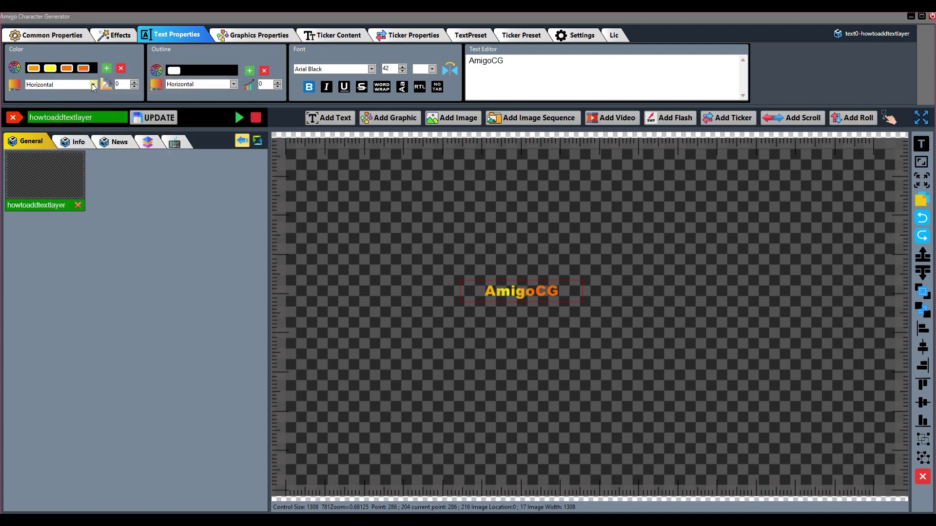
# Step: Set the fill gradient's direction to Vertical and its angle value to 3
pyautogui.click(94, 85)
pyautogui.click(72, 101)
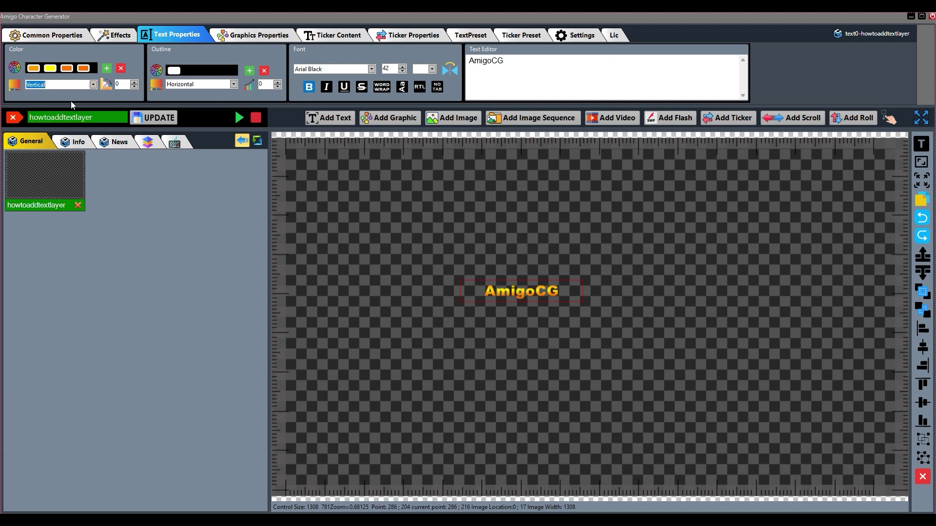
pyautogui.click(94, 84)
pyautogui.click(69, 111)
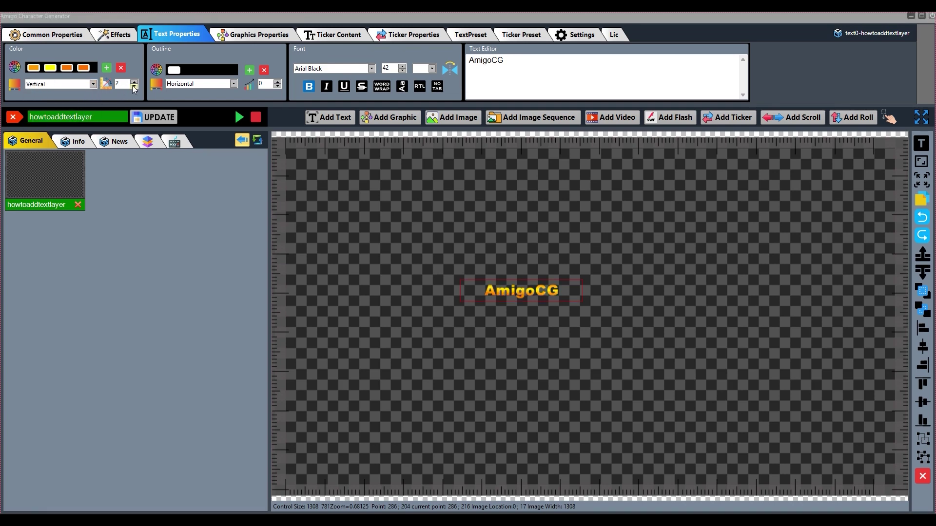
pyautogui.click(134, 87)
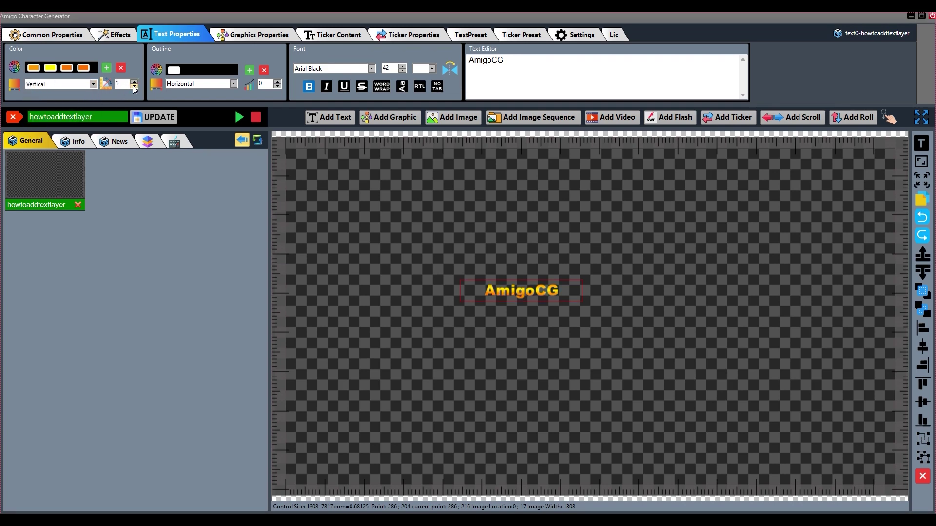
pyautogui.doubleClick(135, 83)
# Step: Give the text an outline of width 4, trying red (FFFF3000) before choosing black
pyautogui.click(176, 71)
pyautogui.moveTo(197, 176); pyautogui.dragTo(215, 174)
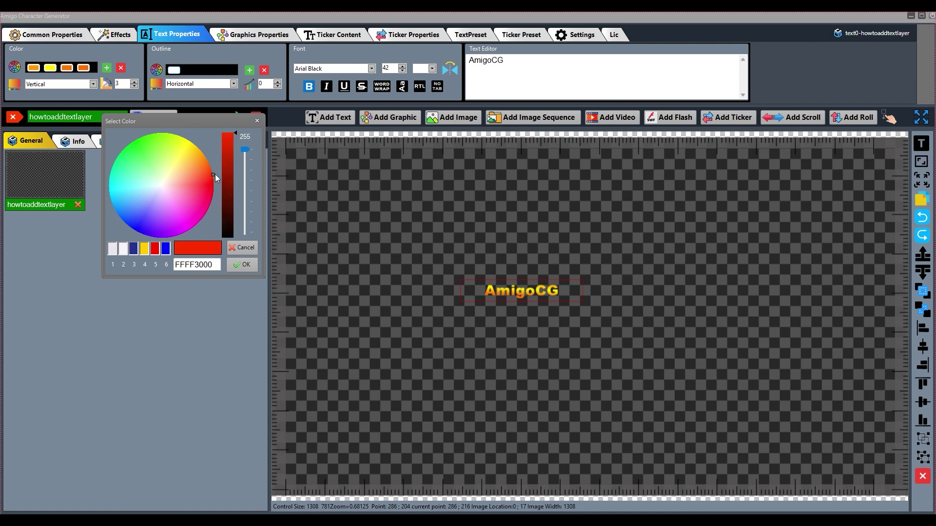
pyautogui.click(277, 81)
pyautogui.click(277, 81)
pyautogui.click(277, 81)
pyautogui.click(277, 81)
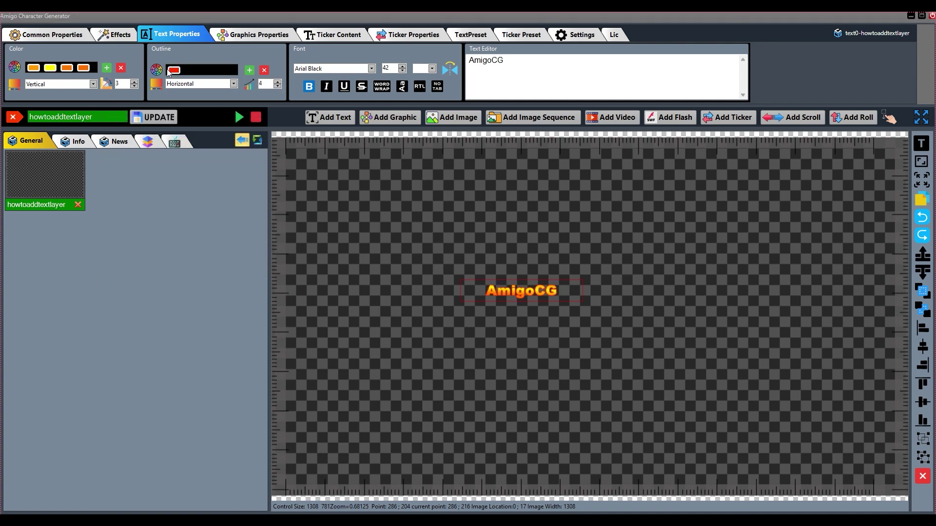
pyautogui.click(170, 70)
pyautogui.click(241, 241)
pyautogui.click(262, 279)
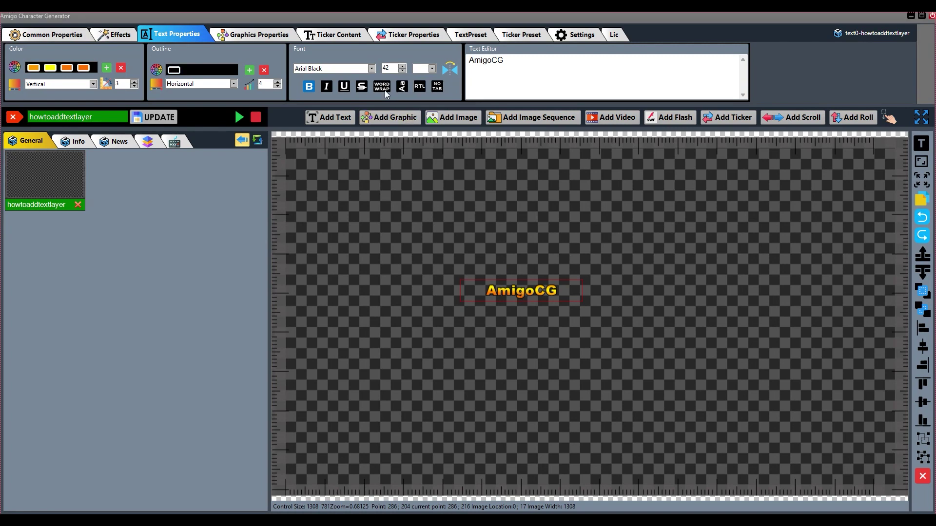
# Step: Add three more colours to the text's outline gradient
pyautogui.click(248, 72)
pyautogui.click(246, 73)
pyautogui.click(246, 73)
# Step: Set the second outline colour to bright green, FF07FF2F, at full brightness
pyautogui.click(190, 72)
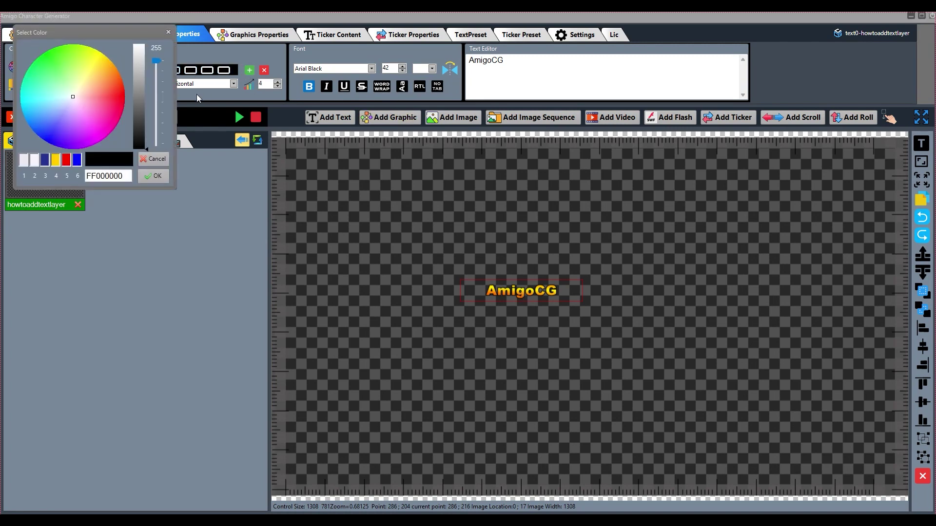
pyautogui.click(52, 53)
pyautogui.click(153, 176)
pyautogui.click(190, 71)
pyautogui.click(54, 73)
pyautogui.moveTo(162, 159); pyautogui.dragTo(160, 37)
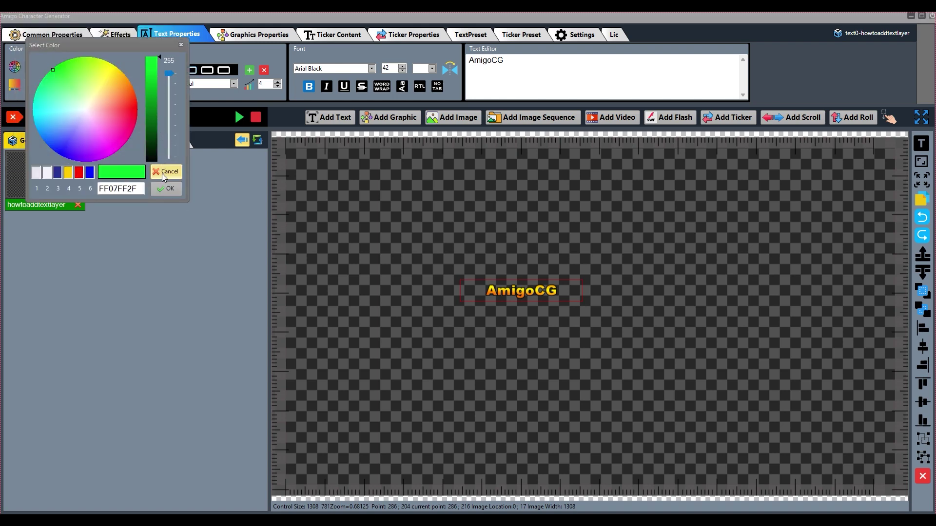
pyautogui.click(165, 188)
# Step: Set the third outline colour to yellow (FFFBFF00) and the fourth to yellow-green
pyautogui.click(208, 71)
pyautogui.click(91, 99)
pyautogui.click(163, 133)
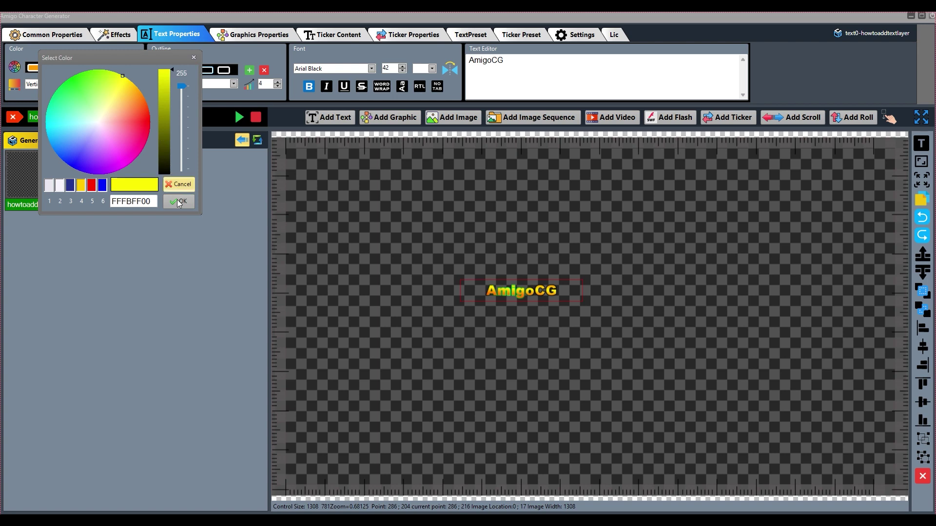
pyautogui.click(178, 201)
pyautogui.click(225, 70)
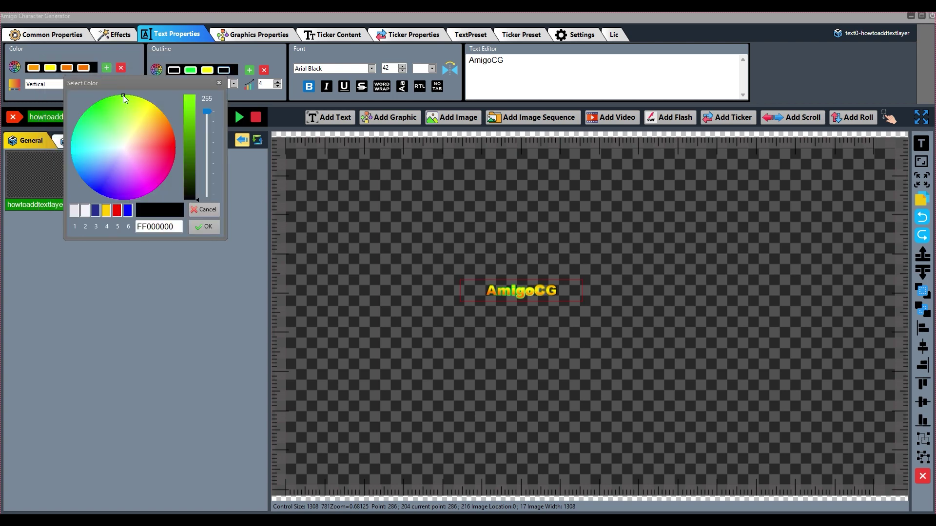
pyautogui.click(190, 138)
pyautogui.click(197, 228)
# Step: Set the outline gradient's direction to Vertical and the outline width to 6
pyautogui.click(234, 85)
pyautogui.click(196, 101)
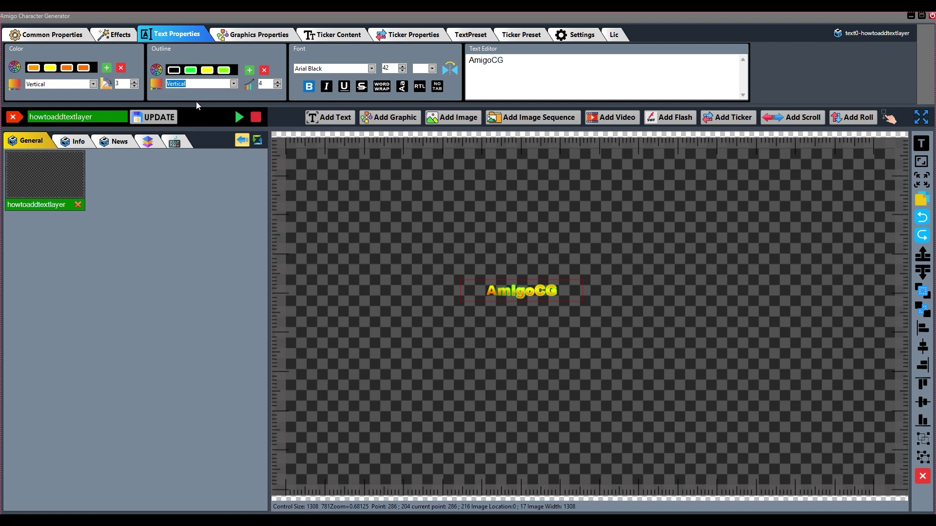
pyautogui.click(277, 87)
pyautogui.click(278, 86)
pyautogui.click(278, 87)
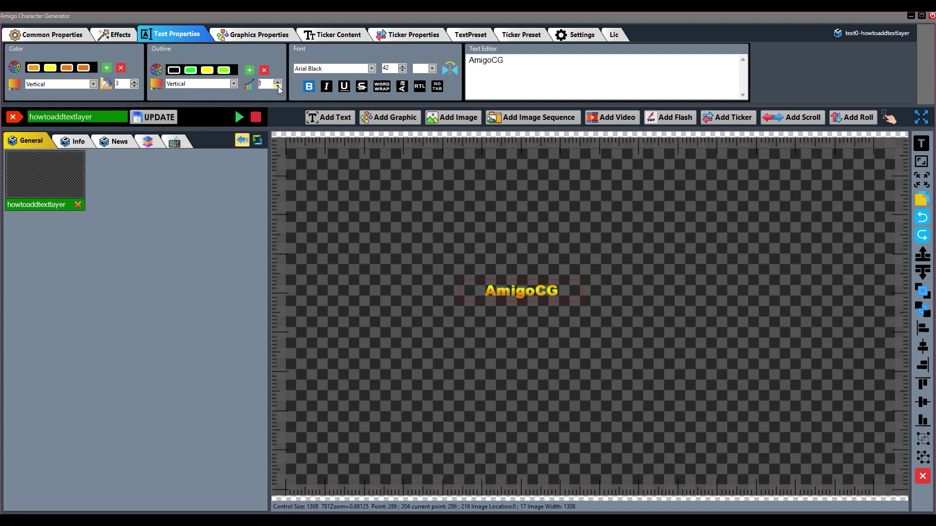
pyautogui.click(278, 83)
pyautogui.click(278, 82)
pyautogui.click(278, 82)
pyautogui.click(278, 82)
pyautogui.click(278, 82)
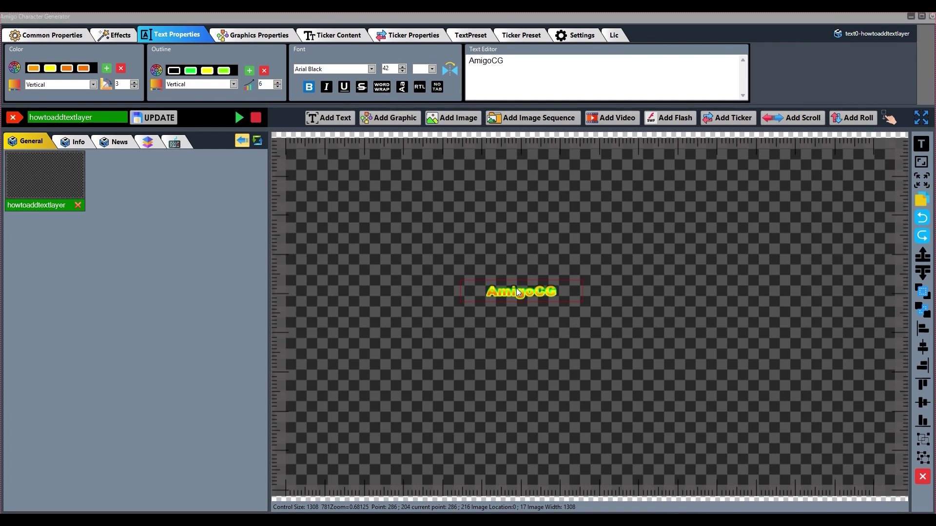
# Step: Move the AmigoCG text up and left, and add three sample text layers stacked to its right
pyautogui.moveTo(516, 288); pyautogui.dragTo(462, 249)
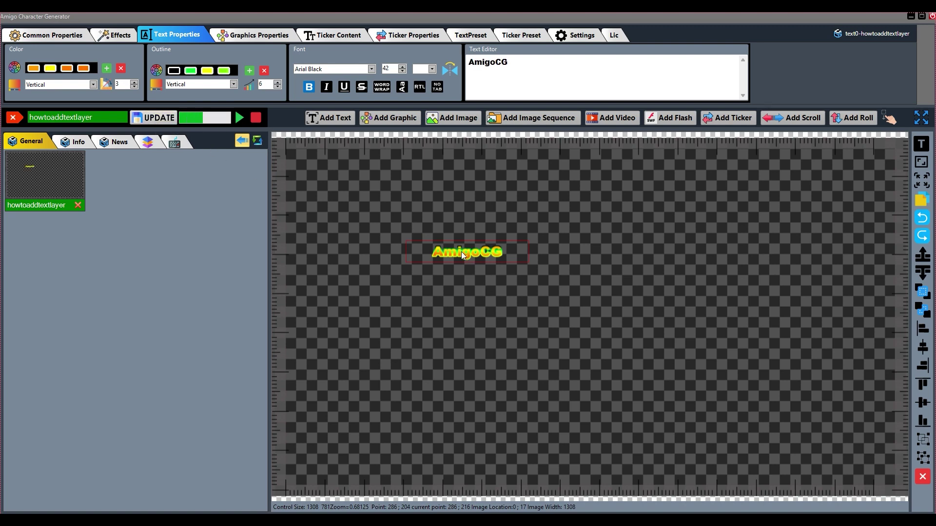
pyautogui.moveTo(457, 251); pyautogui.dragTo(436, 258)
pyautogui.click(336, 121)
pyautogui.click(487, 201)
pyautogui.moveTo(522, 209); pyautogui.dragTo(597, 234)
pyautogui.click(329, 118)
pyautogui.moveTo(463, 200); pyautogui.dragTo(629, 292)
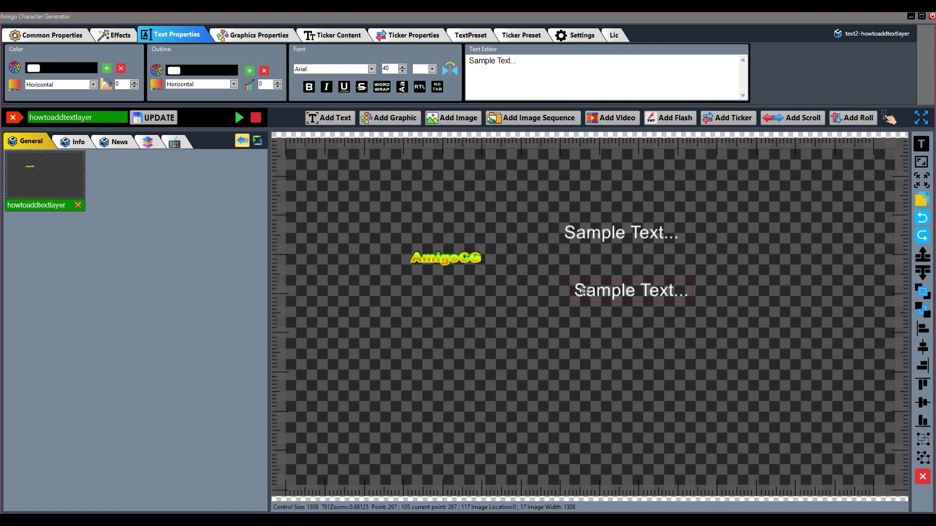
pyautogui.click(329, 118)
pyautogui.moveTo(488, 214); pyautogui.dragTo(604, 336)
# Step: Select each of the three sample text layers, adjusting the lower two slightly, and update the saved template
pyautogui.click(606, 235)
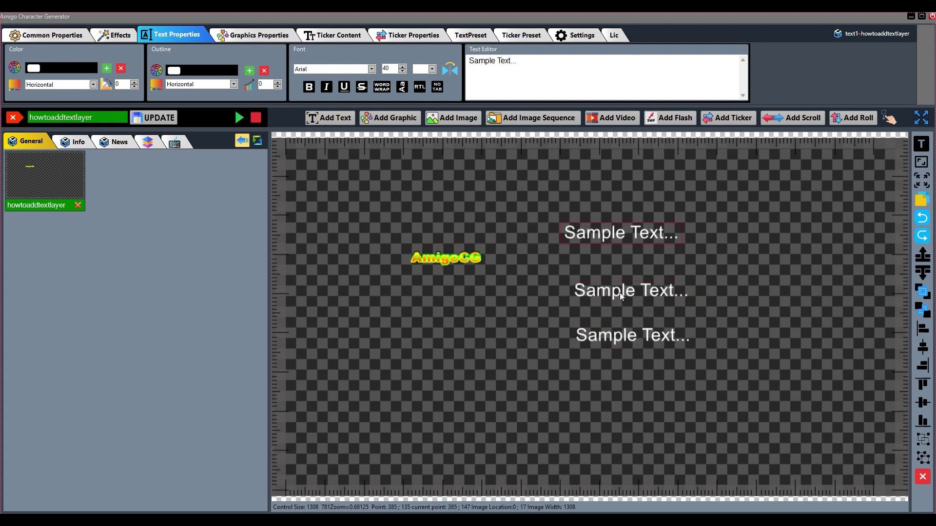
pyautogui.moveTo(622, 297); pyautogui.dragTo(620, 289)
pyautogui.moveTo(617, 338); pyautogui.dragTo(613, 338)
pyautogui.click(154, 117)
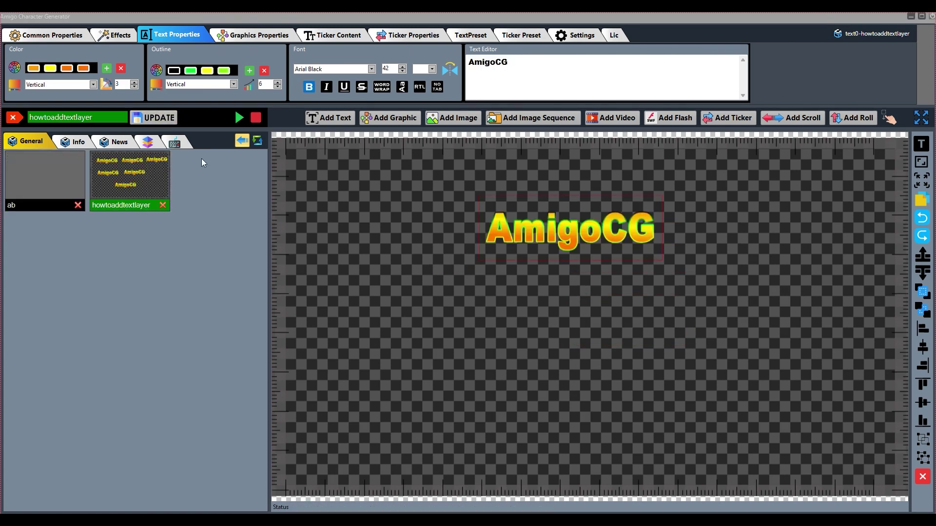
# Step: Move the large AmigoCG text layer left to X 547 and switch its visibility off and on again
pyautogui.click(38, 33)
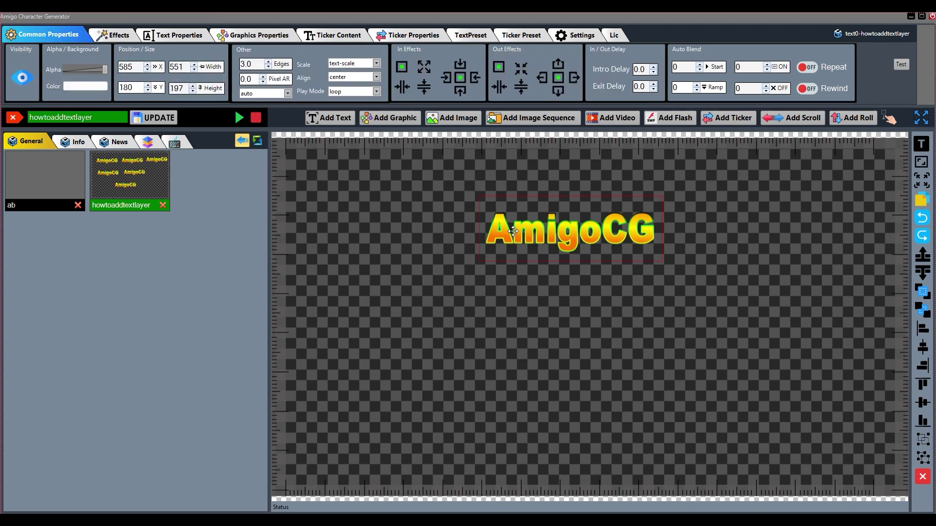
pyautogui.moveTo(522, 221); pyautogui.dragTo(495, 224)
pyautogui.click(17, 78)
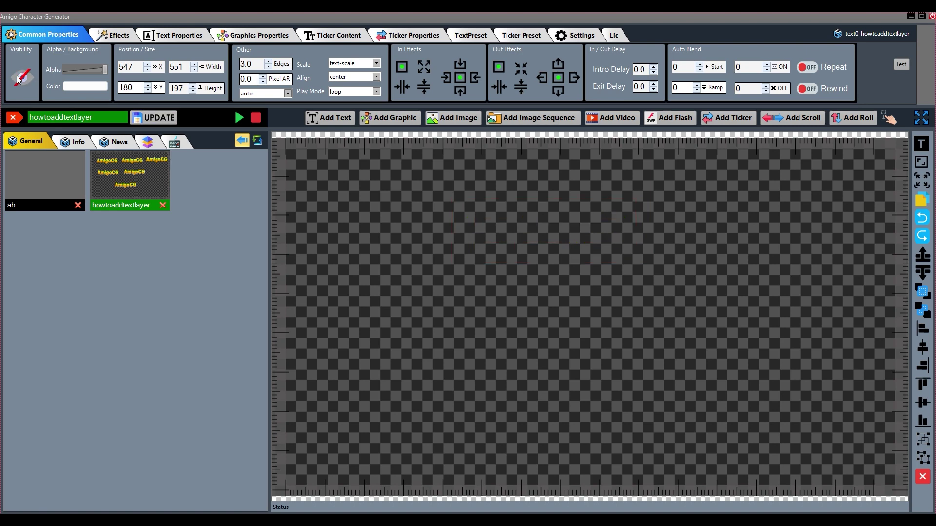
pyautogui.click(18, 79)
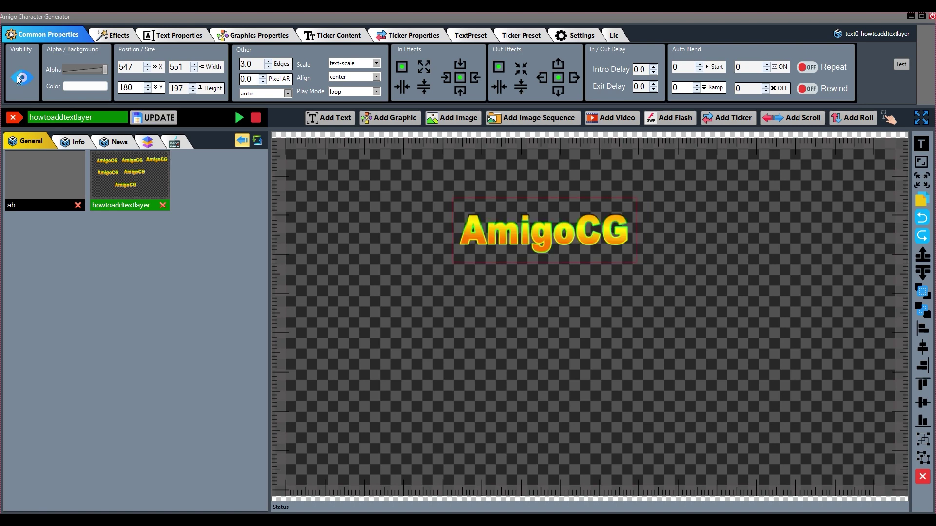
# Step: Move the AmigoCG text layer to about X 565, Y 212 and try its alpha slider
pyautogui.moveTo(511, 251); pyautogui.dragTo(528, 244)
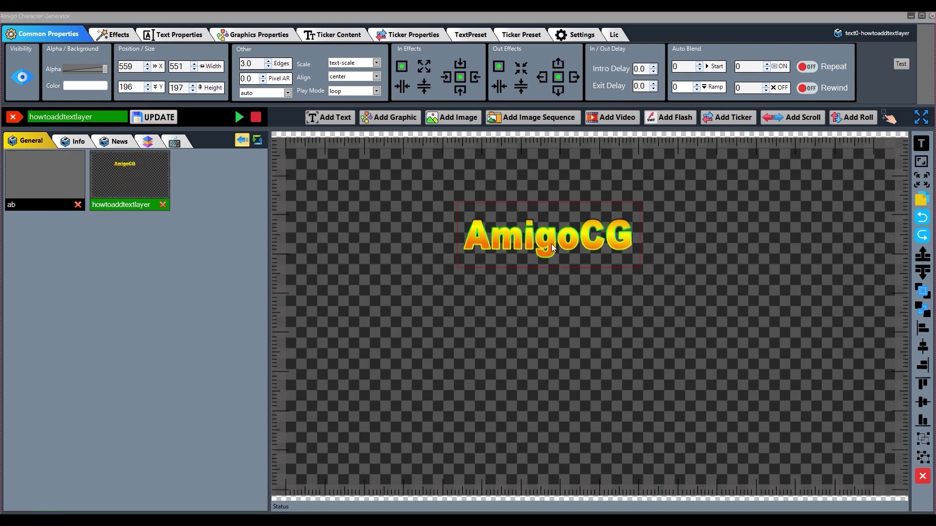
pyautogui.moveTo(552, 244); pyautogui.dragTo(553, 251)
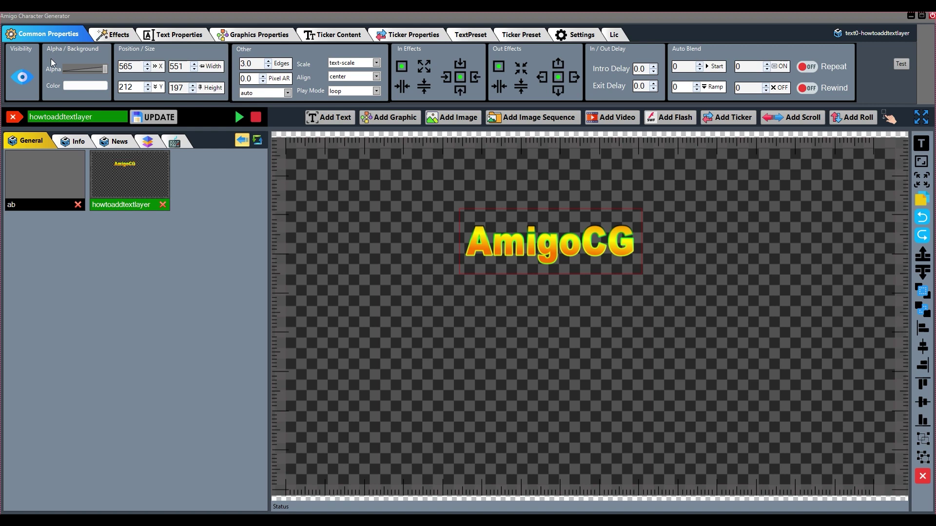
pyautogui.moveTo(105, 70); pyautogui.dragTo(132, 83)
# Step: Set the AmigoCG layer's background colour to fully opaque orange-red, FFFF3600
pyautogui.click(84, 87)
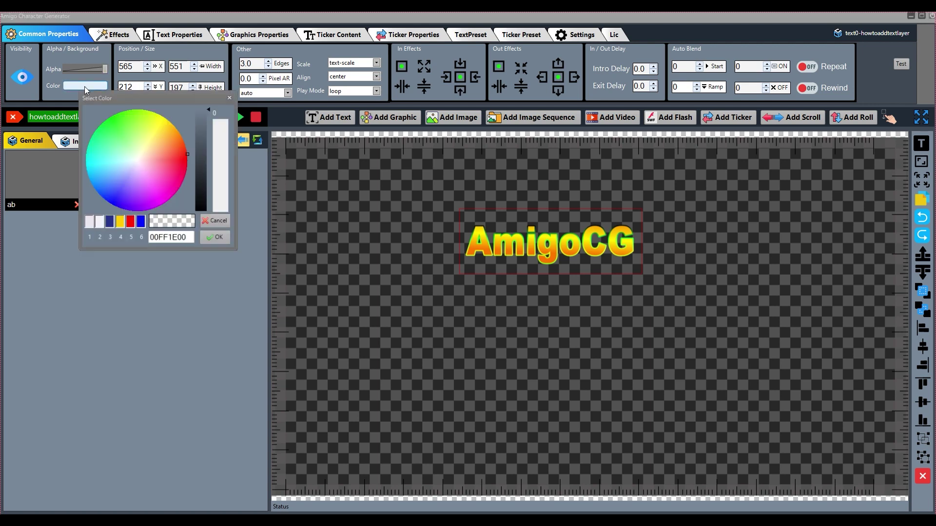
pyautogui.moveTo(173, 145); pyautogui.dragTo(191, 145)
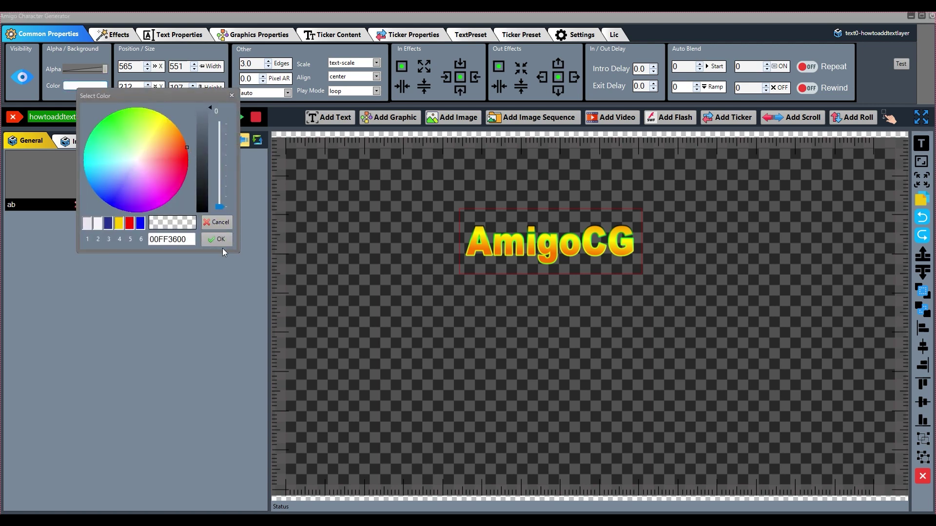
pyautogui.moveTo(219, 207); pyautogui.dragTo(222, 117)
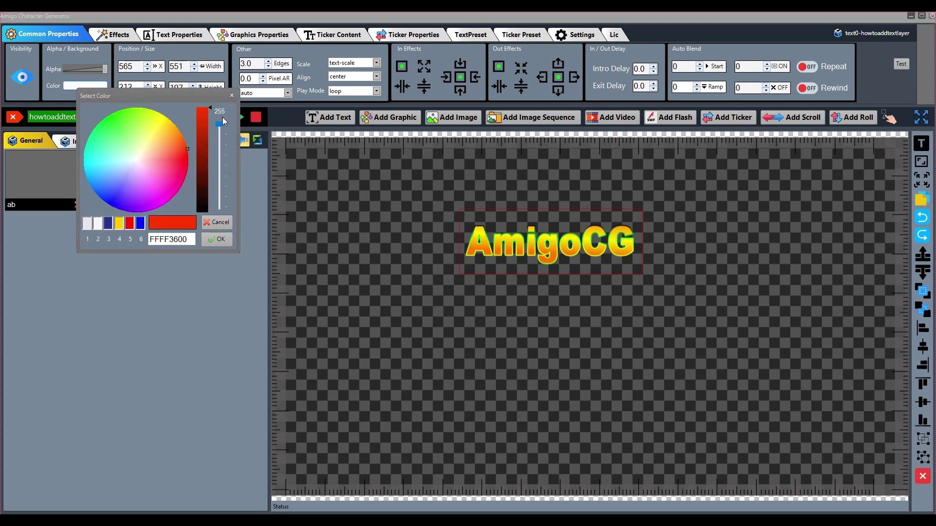
pyautogui.click(222, 239)
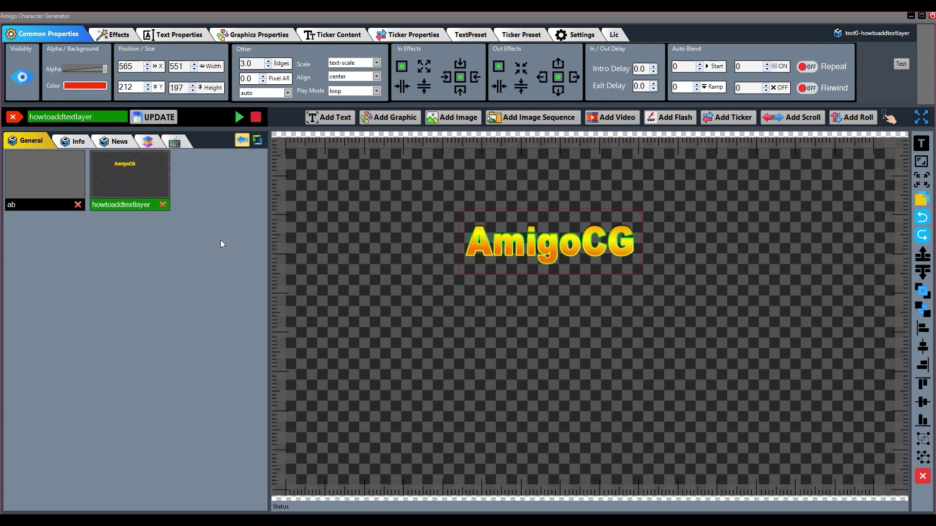
# Step: Make the AmigoCG layer's background fully transparent with 00FF3600 and update the template
pyautogui.click(87, 85)
pyautogui.moveTo(232, 135); pyautogui.dragTo(232, 229)
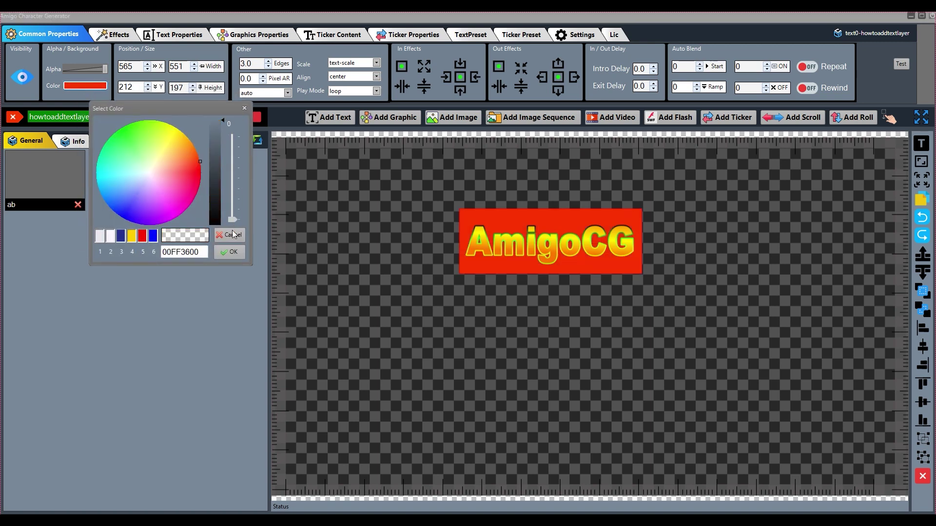
pyautogui.click(232, 253)
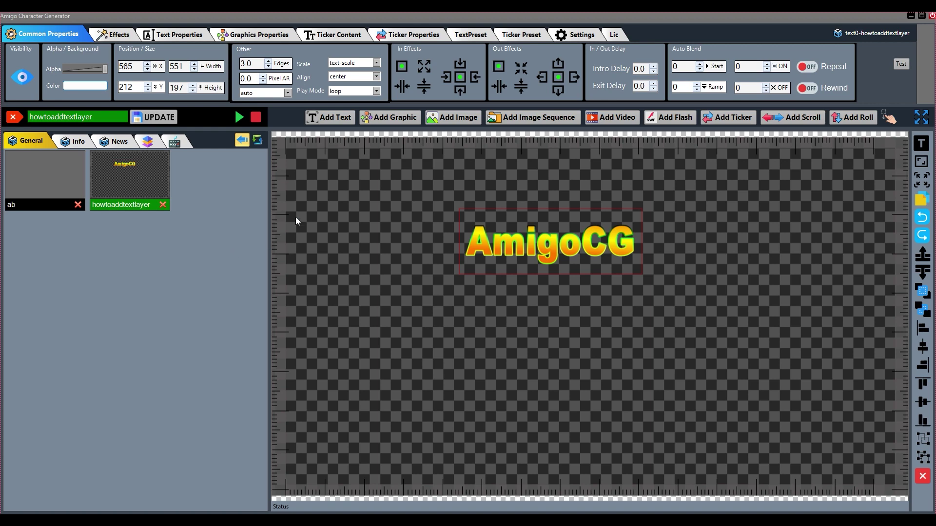
pyautogui.click(170, 121)
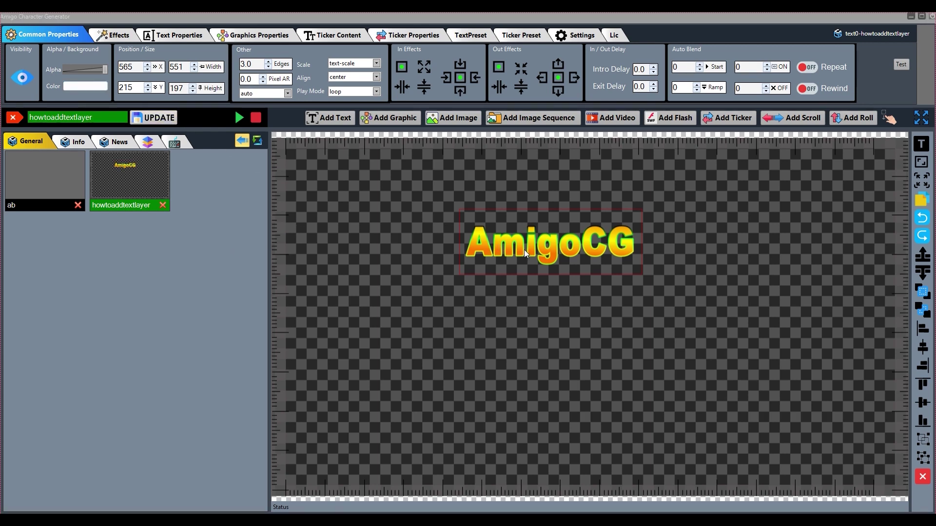
# Step: Shift the AmigoCG layer slightly down, and set its exact position to X 100, Y 100
pyautogui.moveTo(524, 250); pyautogui.dragTo(523, 262)
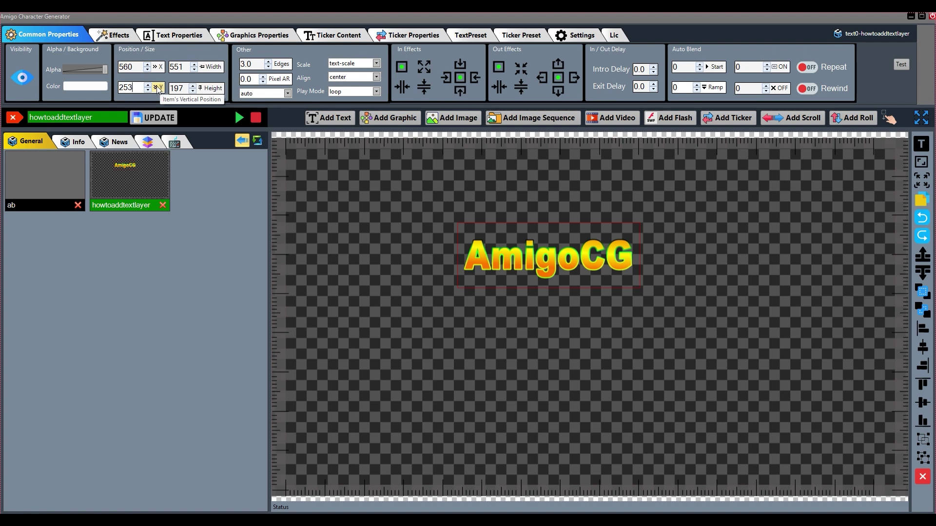
pyautogui.moveTo(132, 67); pyautogui.dragTo(114, 69)
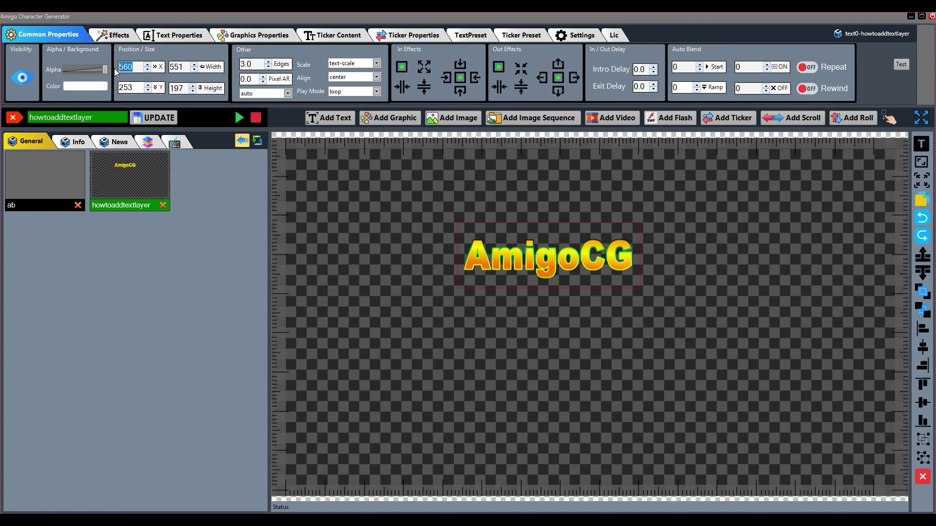
pyautogui.write('100')
pyautogui.press('Return')
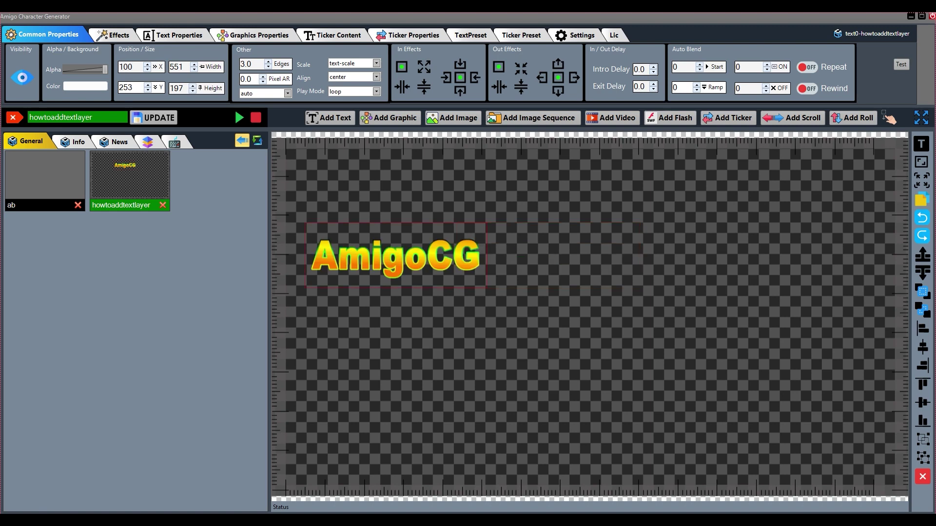
pyautogui.moveTo(137, 87); pyautogui.dragTo(119, 87)
pyautogui.write('100')
pyautogui.press('Return')
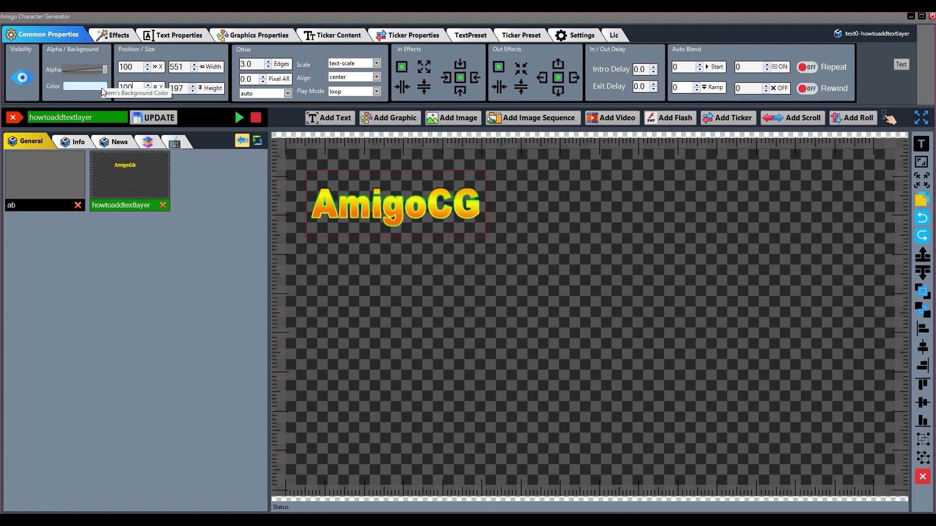
# Step: Move the AmigoCG layer to about X 472, Y 287 and resize it to width 700 and height 250
pyautogui.moveTo(401, 212); pyautogui.dragTo(524, 273)
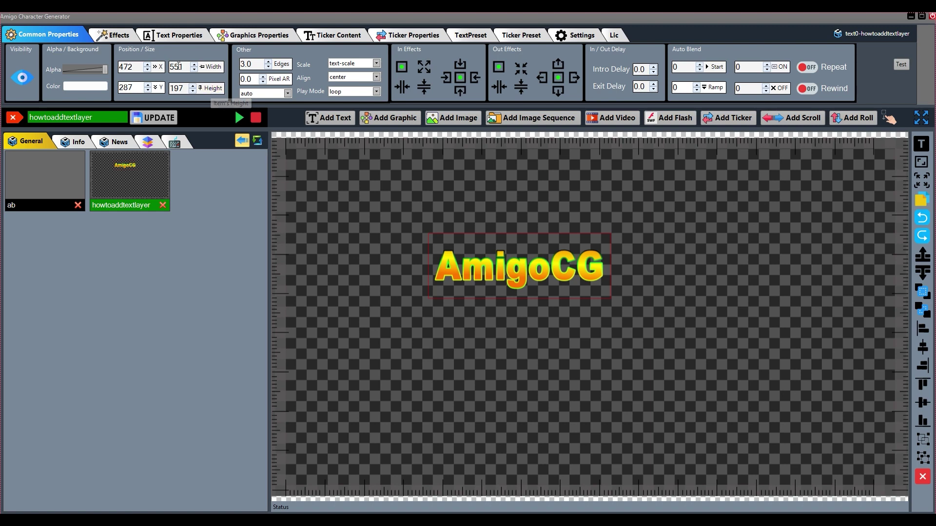
pyautogui.moveTo(186, 67); pyautogui.dragTo(160, 67)
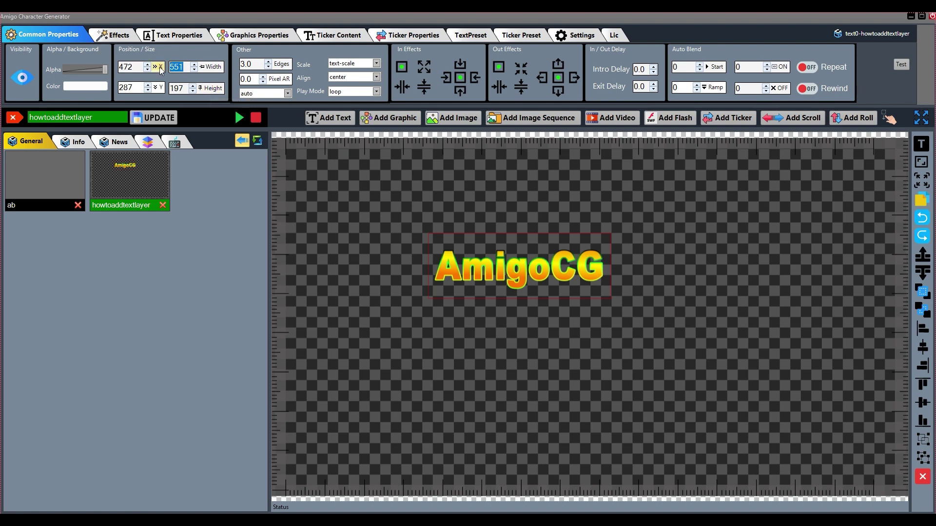
pyautogui.write('700')
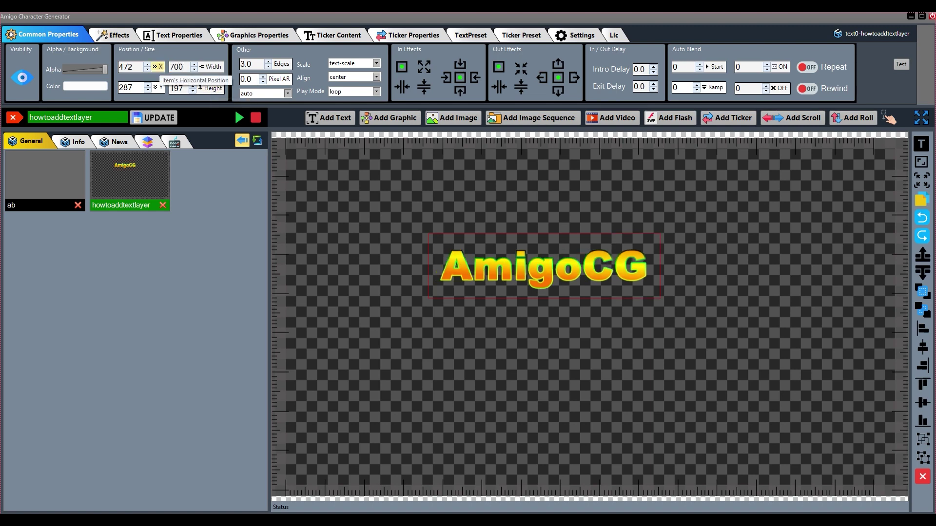
pyautogui.doubleClick(177, 89)
pyautogui.write('250')
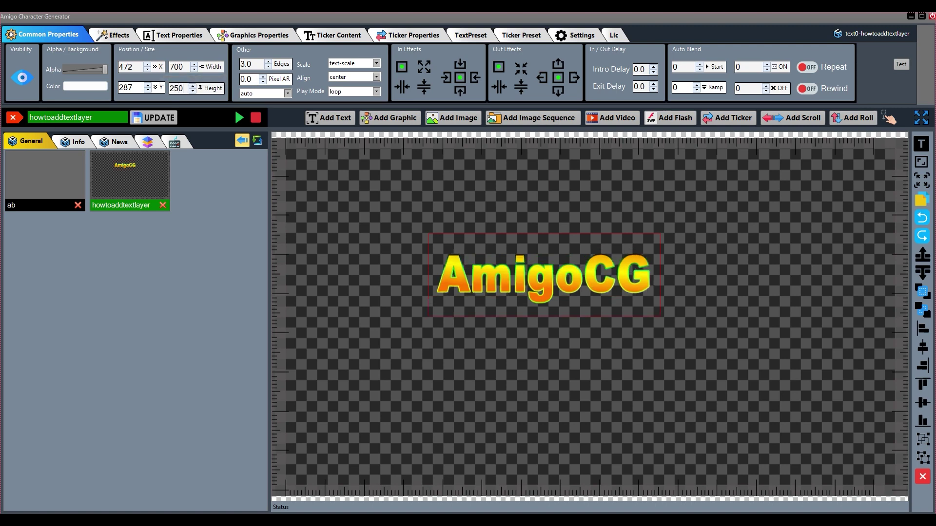
# Step: Update the saved template and move the resized AmigoCG layer to about X 521, Y 252
pyautogui.click(154, 117)
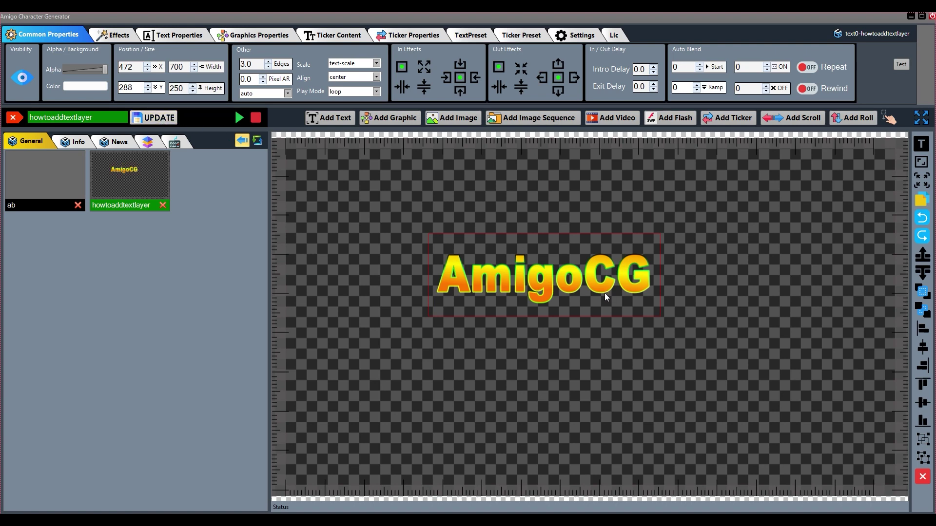
pyautogui.moveTo(600, 288)
pyautogui.mouseDown()
pyautogui.moveTo(575, 273)
pyautogui.moveTo(577, 260)
pyautogui.moveTo(602, 261)
pyautogui.moveTo(605, 273)
pyautogui.mouseUp()
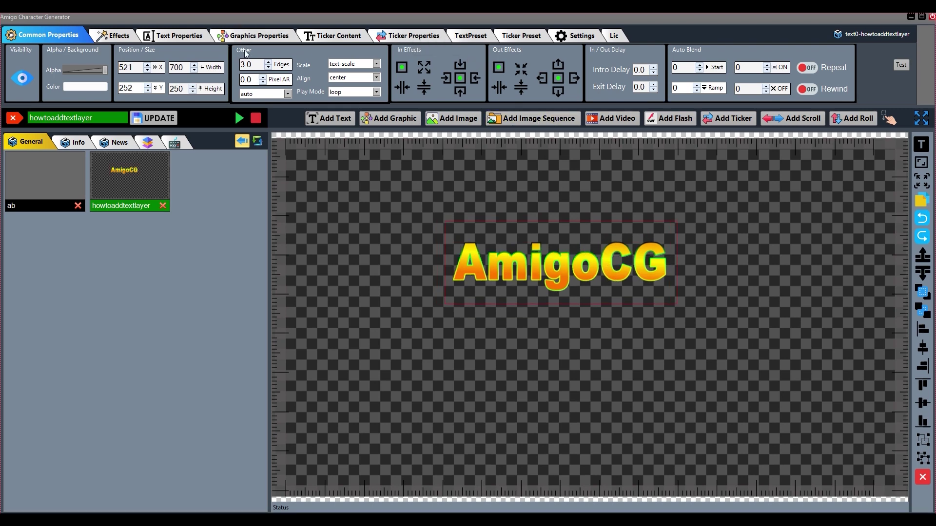
# Step: Try the fit-ar, exact-fit and no-scale scale modes on the AmigoCG layer
pyautogui.click(376, 63)
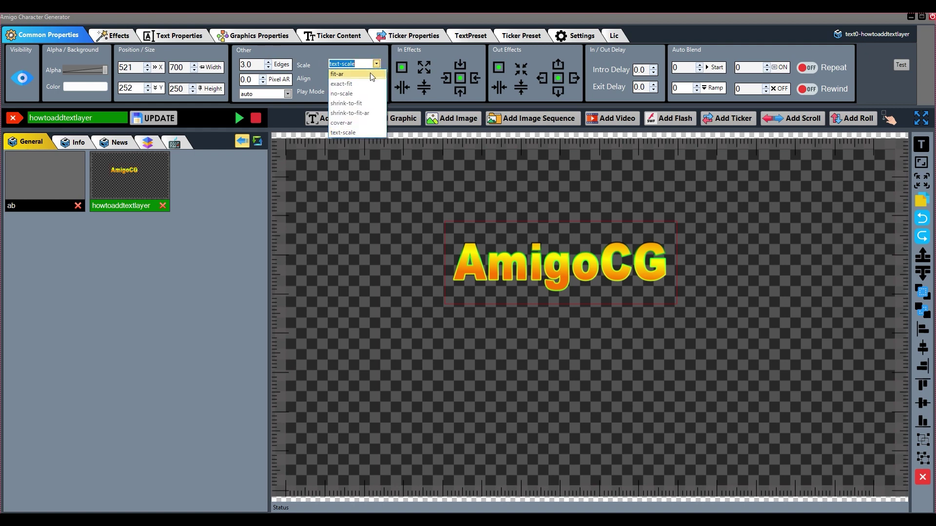
pyautogui.click(372, 71)
pyautogui.click(377, 64)
pyautogui.click(373, 78)
pyautogui.click(376, 66)
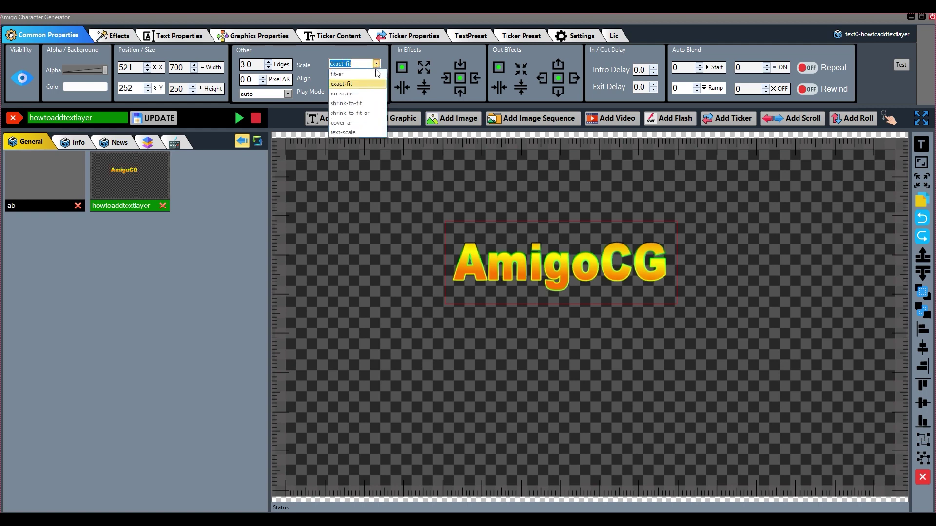
pyautogui.click(357, 94)
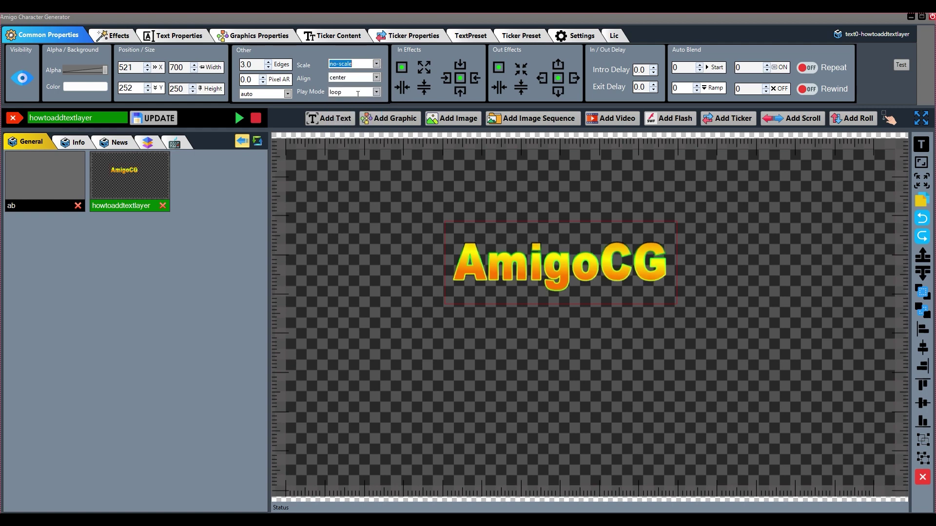
# Step: Try the shrink-to-fit, shrink-to-fit-ar and cover-ar scale modes, and return the layer to text-scale
pyautogui.click(377, 65)
pyautogui.click(359, 101)
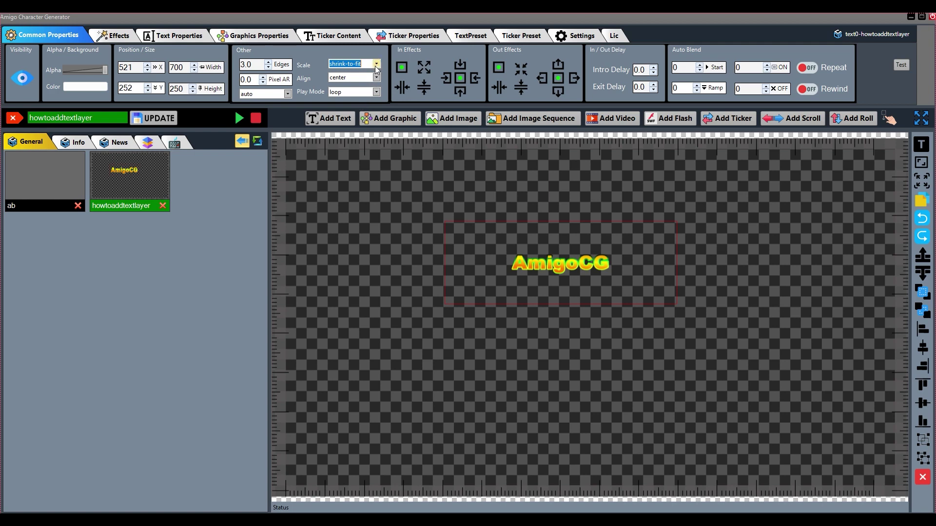
pyautogui.click(377, 64)
pyautogui.click(359, 108)
pyautogui.click(375, 63)
pyautogui.click(368, 89)
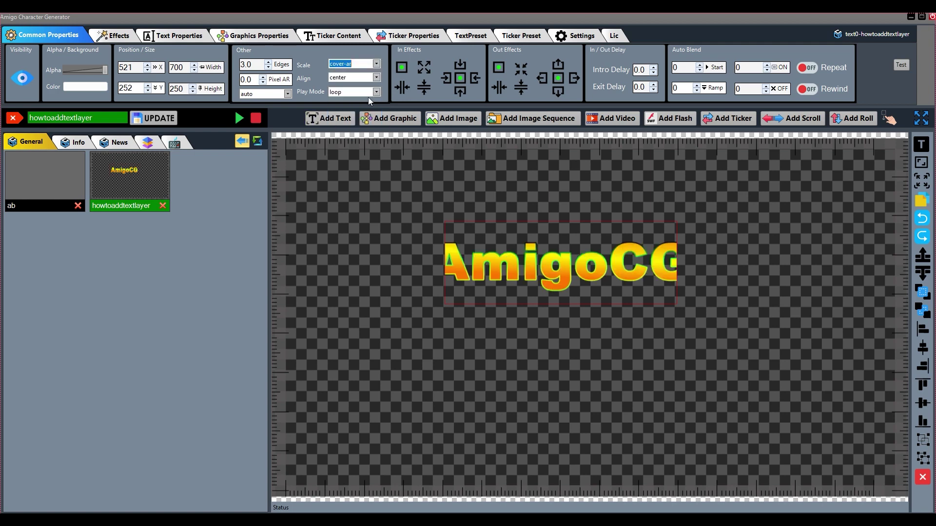
pyautogui.click(378, 65)
pyautogui.click(353, 134)
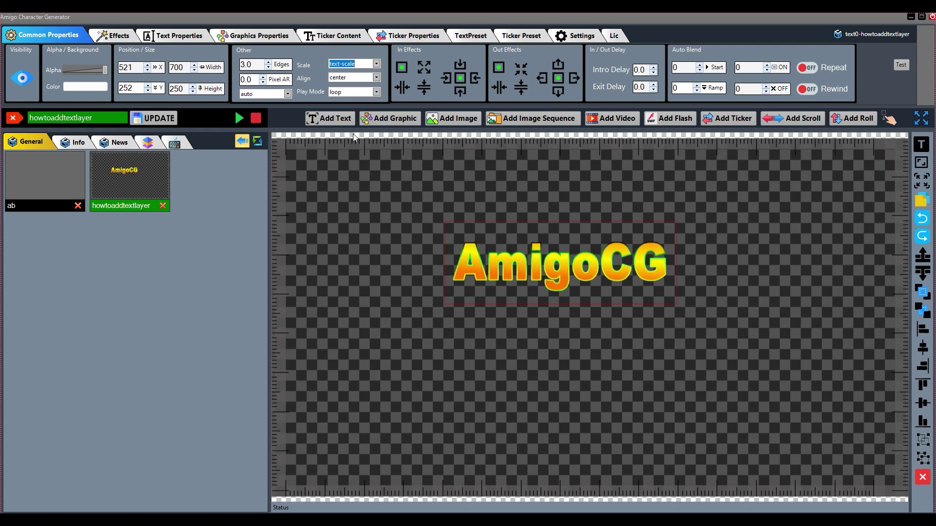
# Step: Compare the exact-fit, text-scale and fit-ar modes again, and set the AmigoCG layer's scale to no-scale
pyautogui.click(377, 64)
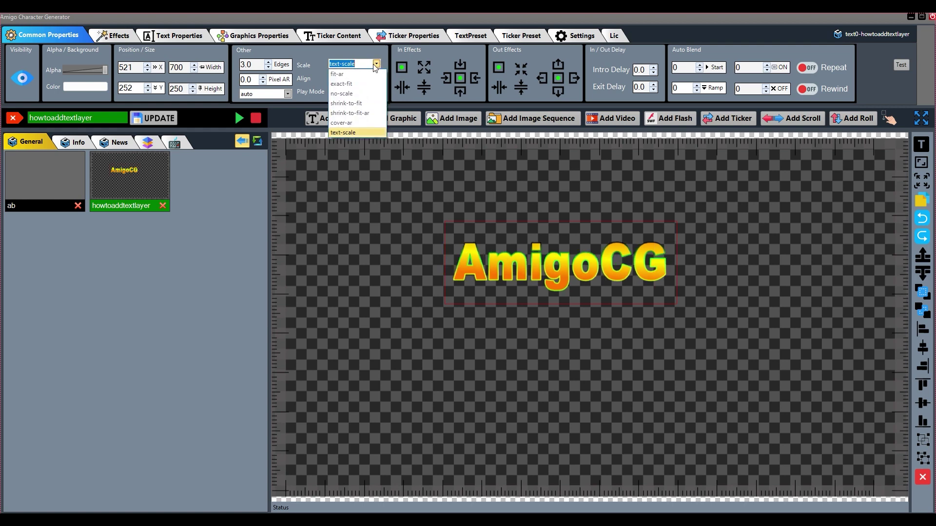
pyautogui.click(349, 84)
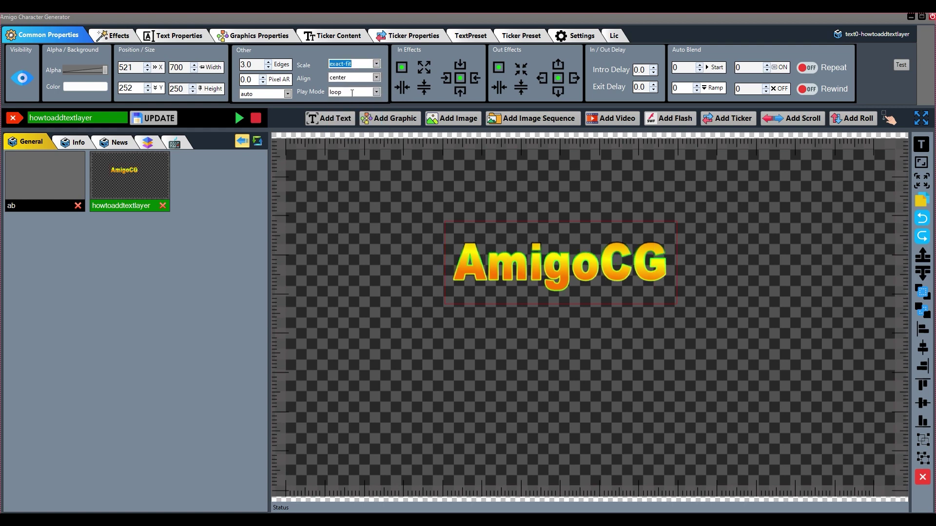
pyautogui.click(377, 64)
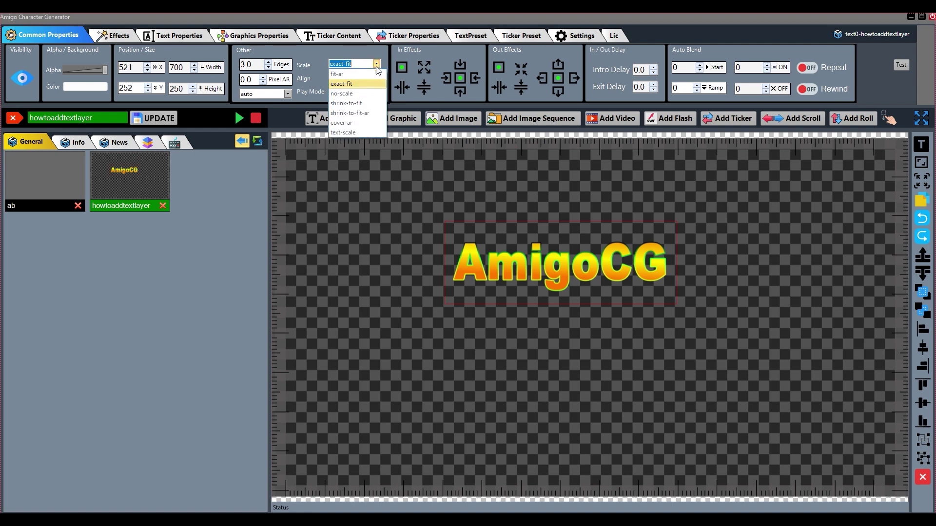
pyautogui.click(355, 132)
pyautogui.click(377, 64)
pyautogui.click(347, 85)
pyautogui.click(377, 64)
pyautogui.click(356, 75)
pyautogui.click(377, 64)
pyautogui.click(361, 93)
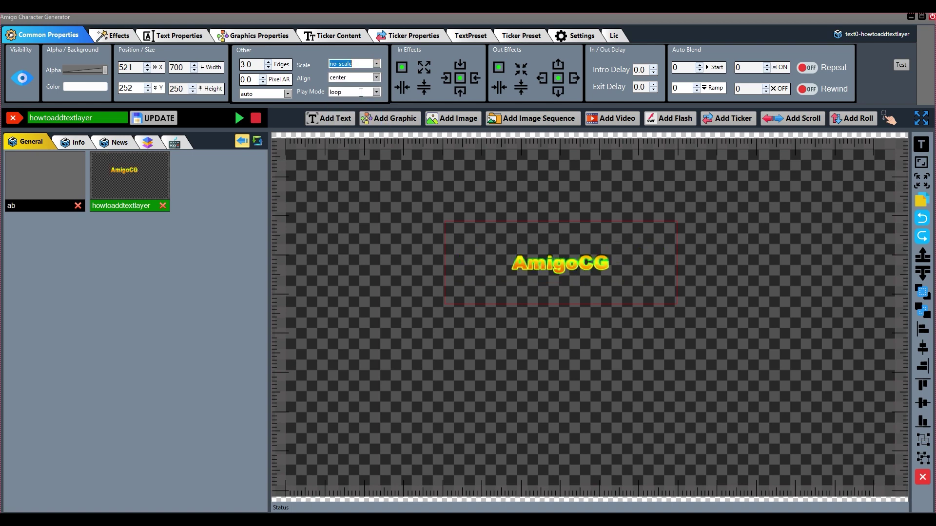
# Step: Try the left, right, top and bottom alignments of the text within its layer frame, and return it to center
pyautogui.click(376, 77)
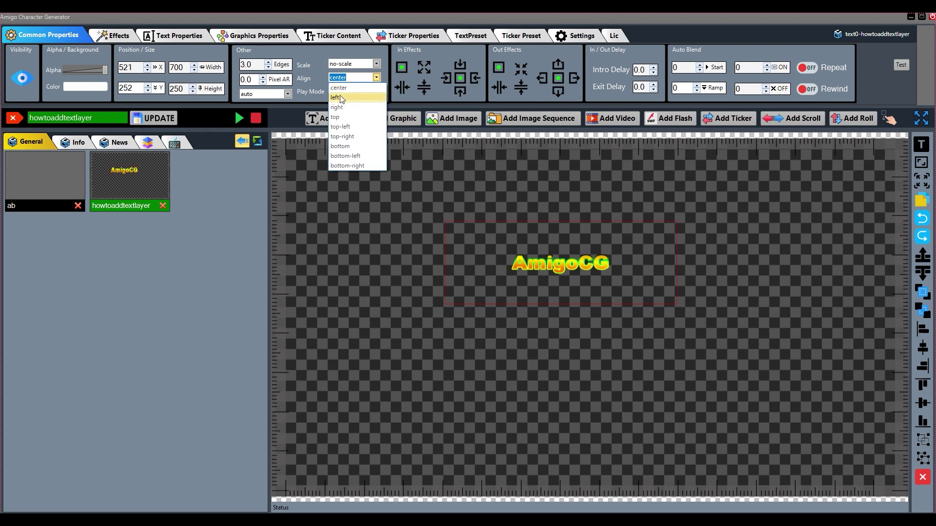
pyautogui.click(340, 98)
pyautogui.click(376, 78)
pyautogui.click(356, 107)
pyautogui.click(375, 78)
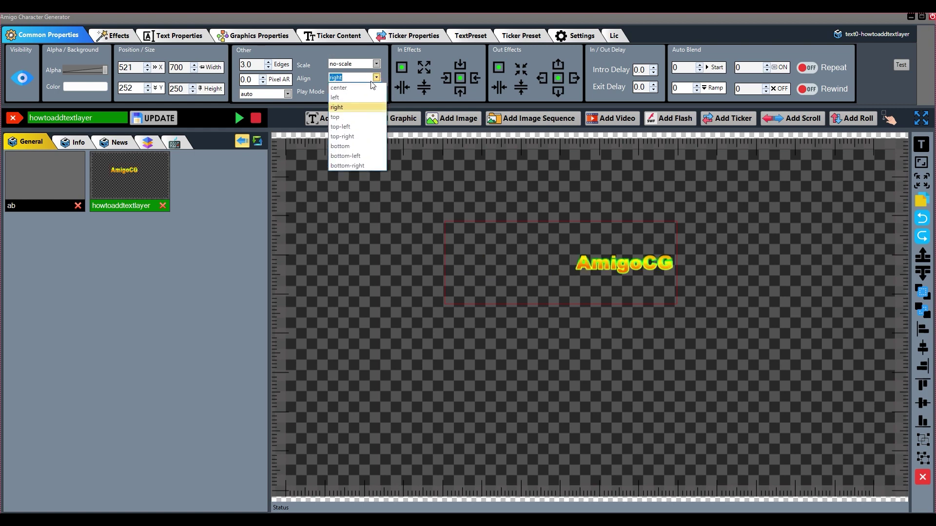
pyautogui.click(341, 117)
pyautogui.click(377, 78)
pyautogui.click(344, 126)
pyautogui.click(378, 78)
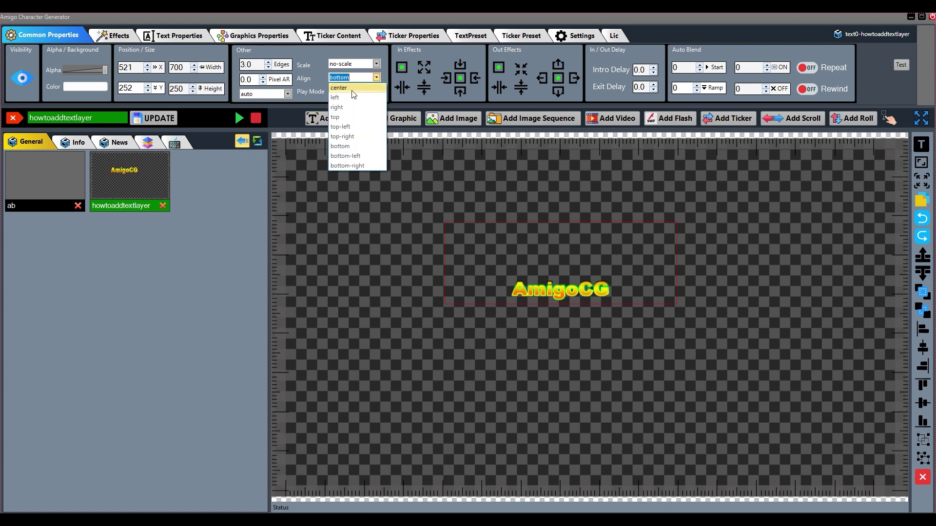
pyautogui.click(341, 88)
# Step: Check the layer's Play Mode options and move the AmigoCG layer to about X 511, Y 250
pyautogui.click(377, 92)
pyautogui.click(378, 95)
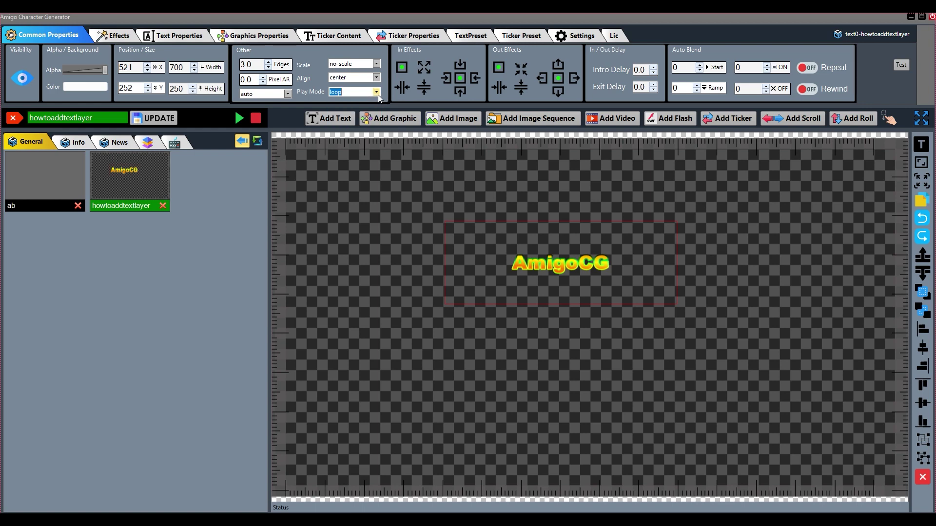
pyautogui.moveTo(548, 267); pyautogui.dragTo(545, 266)
# Step: Try the fit-ar scale mode on the AmigoCG layer once more and return it to no-scale
pyautogui.click(378, 67)
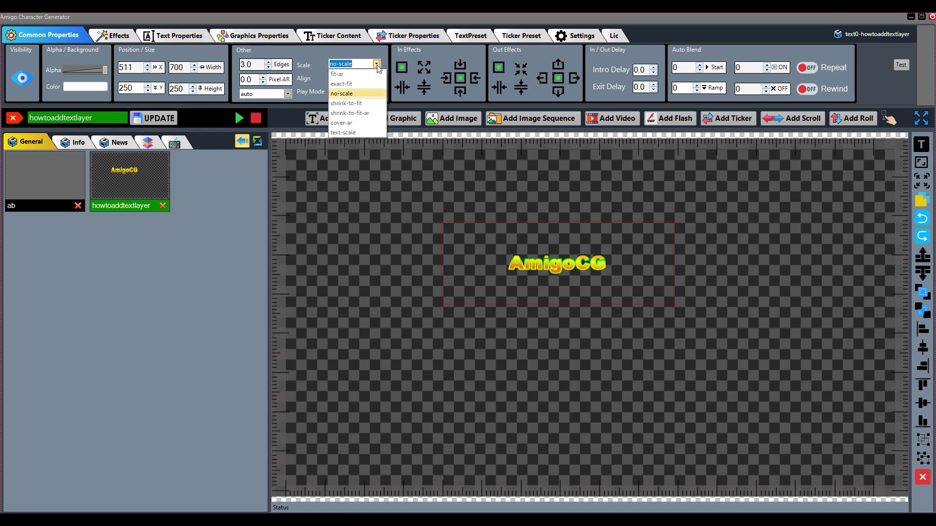
pyautogui.click(358, 76)
pyautogui.click(378, 65)
pyautogui.click(351, 115)
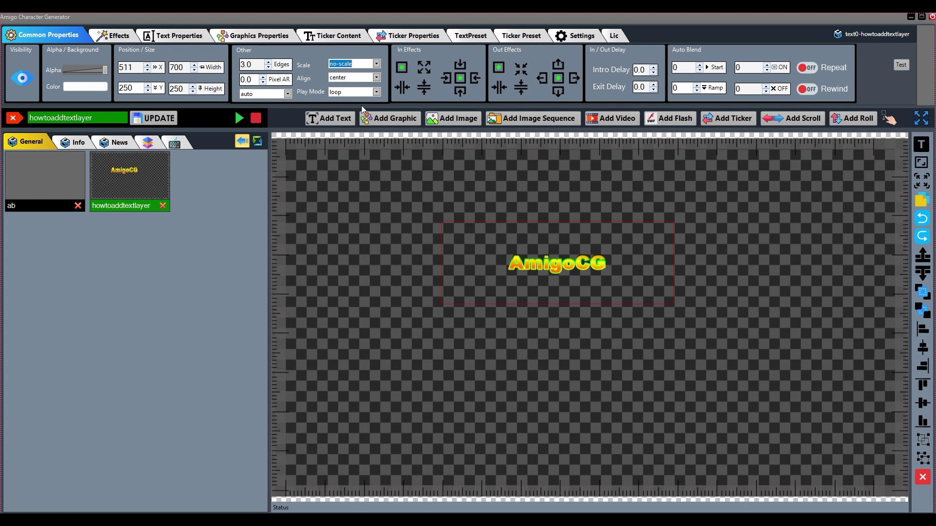
# Step: Increase the AmigoCG text's font size to 68 in its text properties
pyautogui.click(176, 35)
pyautogui.click(404, 71)
pyautogui.click(403, 71)
pyautogui.click(403, 71)
pyautogui.click(403, 67)
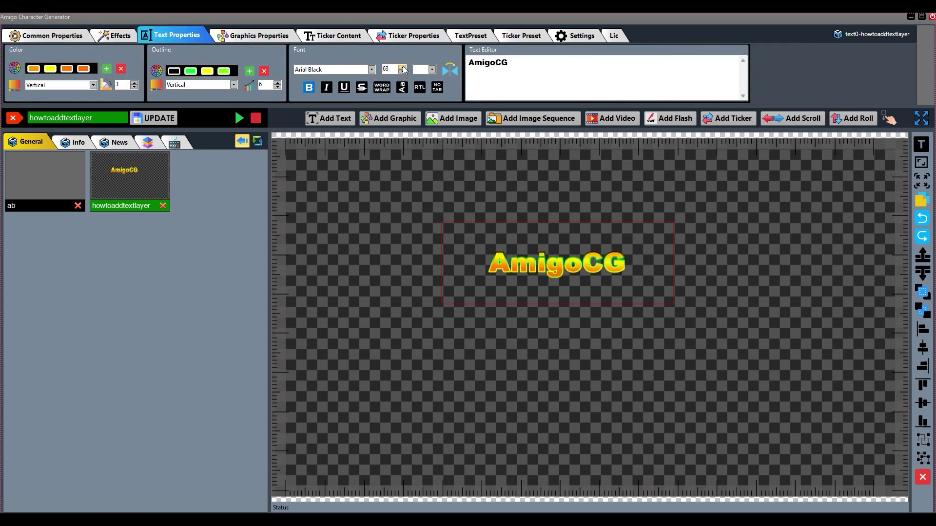
pyautogui.click(402, 72)
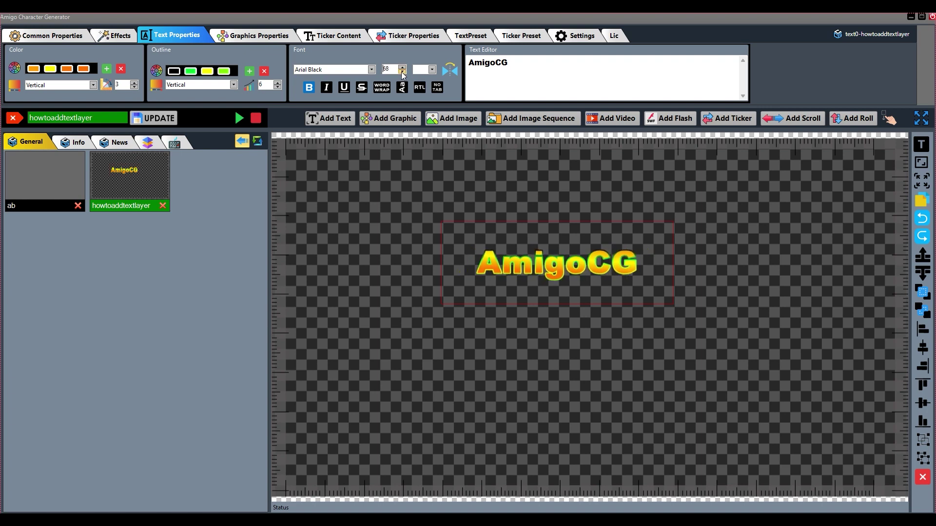
# Step: Move the AmigoCG layer to about X 474, Y 272 and set its In Effect to the left direction
pyautogui.click(58, 35)
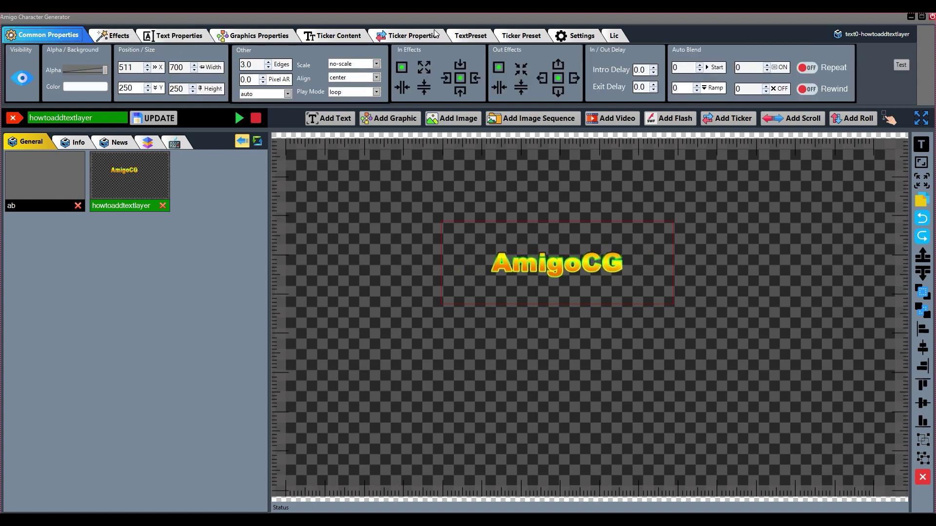
pyautogui.moveTo(546, 270); pyautogui.dragTo(543, 276)
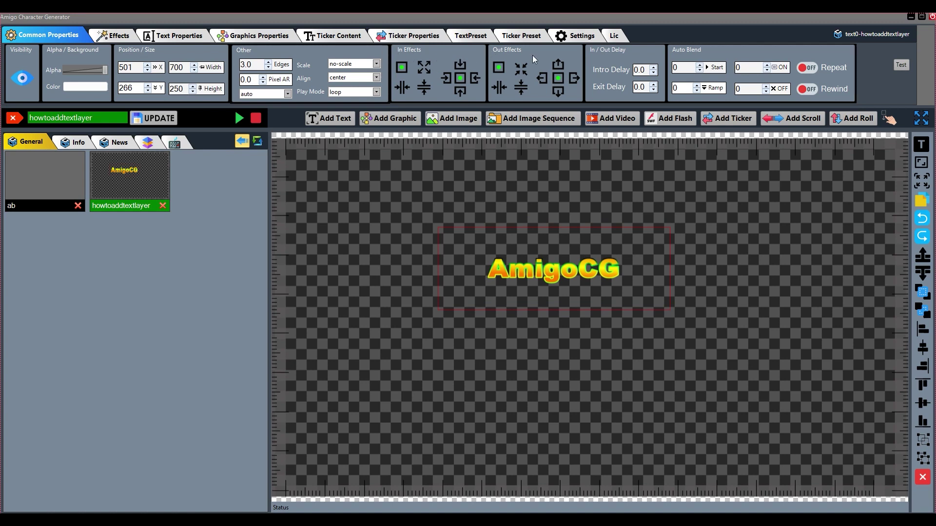
pyautogui.moveTo(537, 285); pyautogui.dragTo(523, 275)
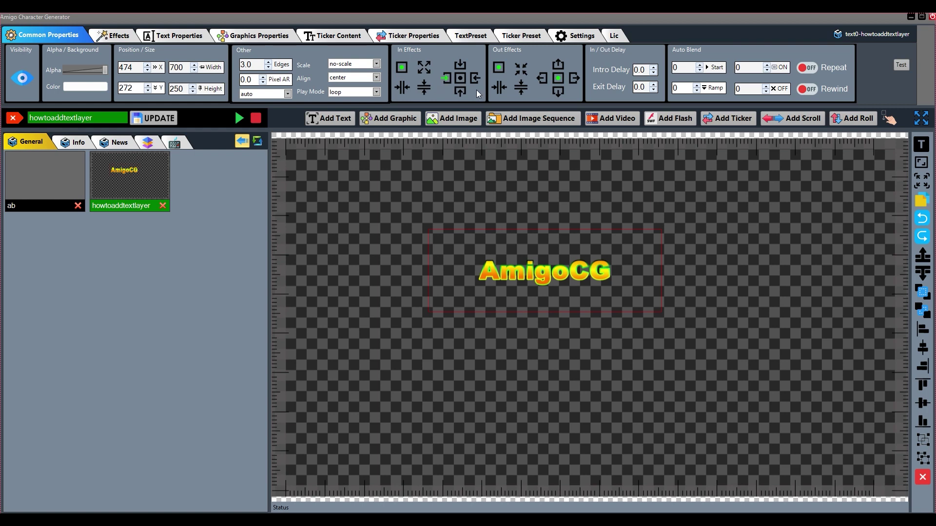
# Step: Set the layer's Out Effect to the left direction, update the howtoaddtextlayer template and play it to preview the motion
pyautogui.click(542, 78)
pyautogui.moveTo(513, 273); pyautogui.dragTo(514, 279)
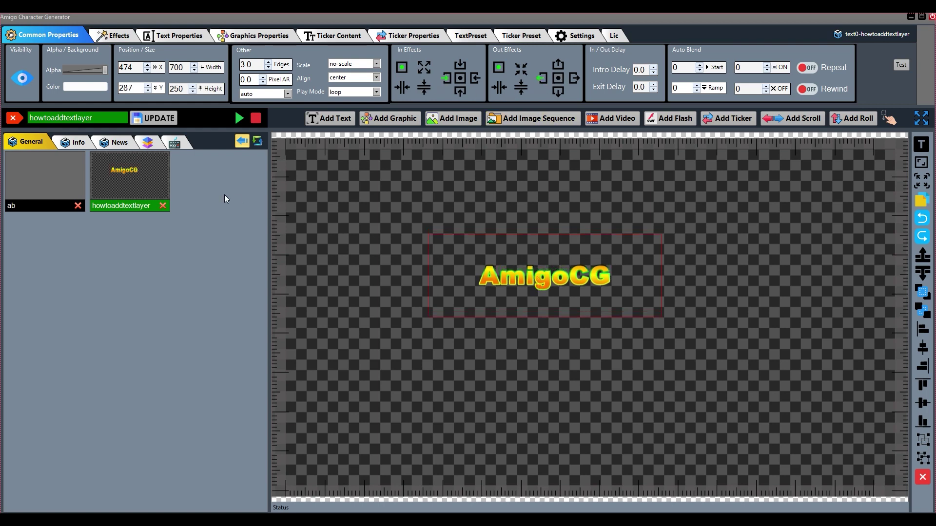
pyautogui.click(154, 118)
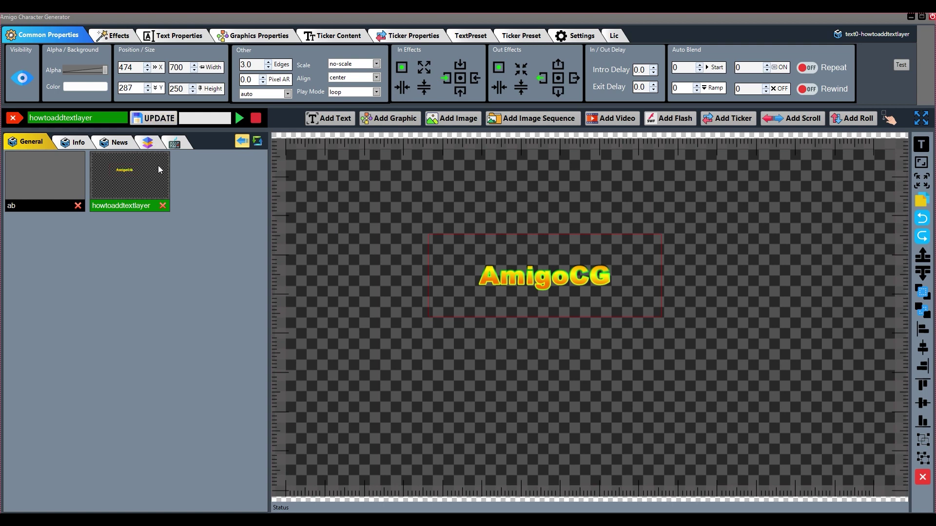
pyautogui.click(117, 207)
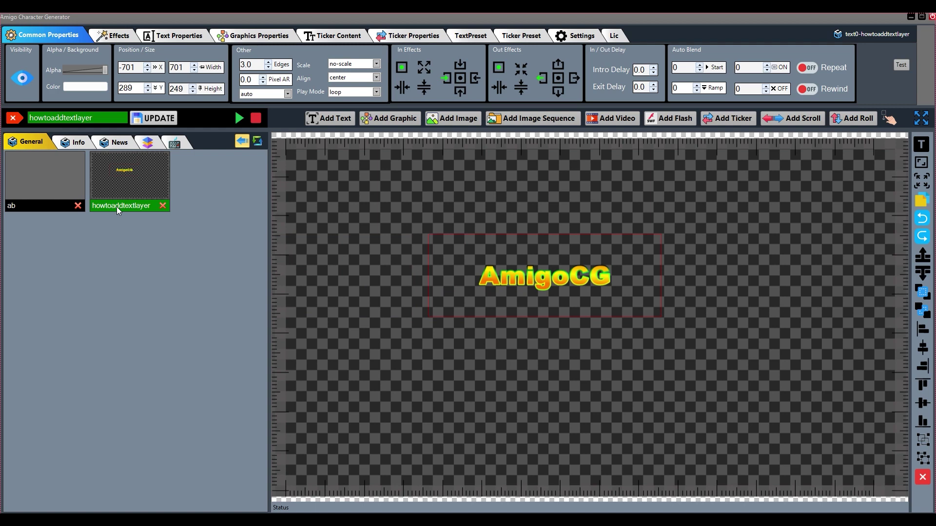
# Step: Switch the layer's In and Out Effects to the top direction, update the template and play it
pyautogui.click(461, 66)
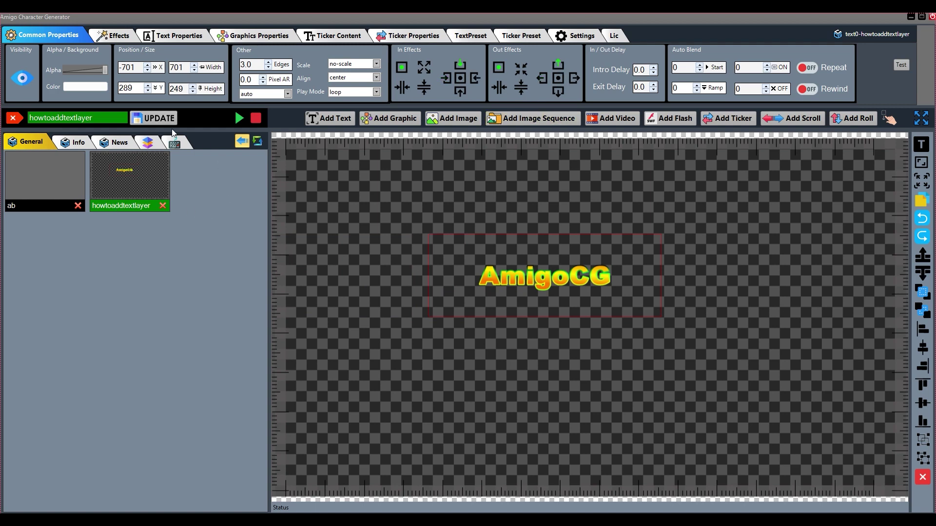
pyautogui.click(160, 119)
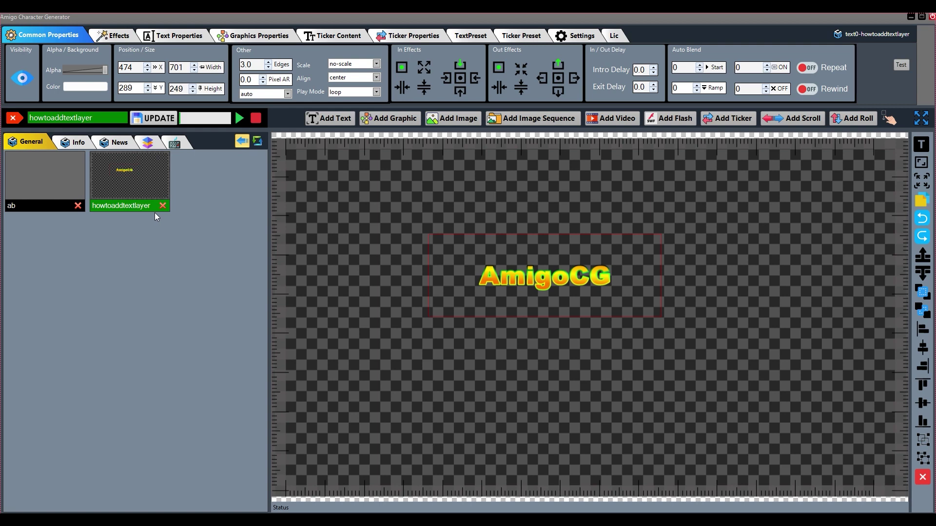
pyautogui.click(130, 206)
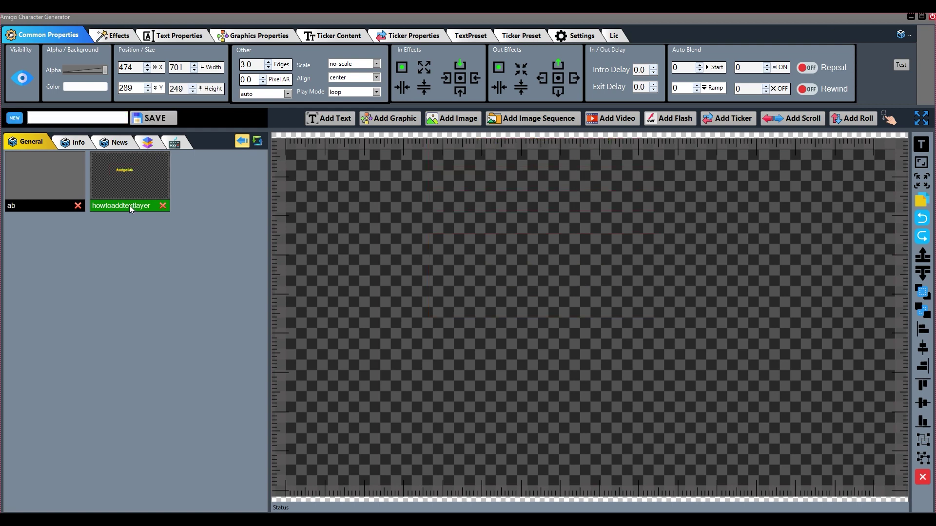
# Step: Move the AmigoCG layer to about X 480, Y 330, then preview the updated template with Intro and Exit Delays of 1.0
pyautogui.moveTo(561, 280); pyautogui.dragTo(564, 295)
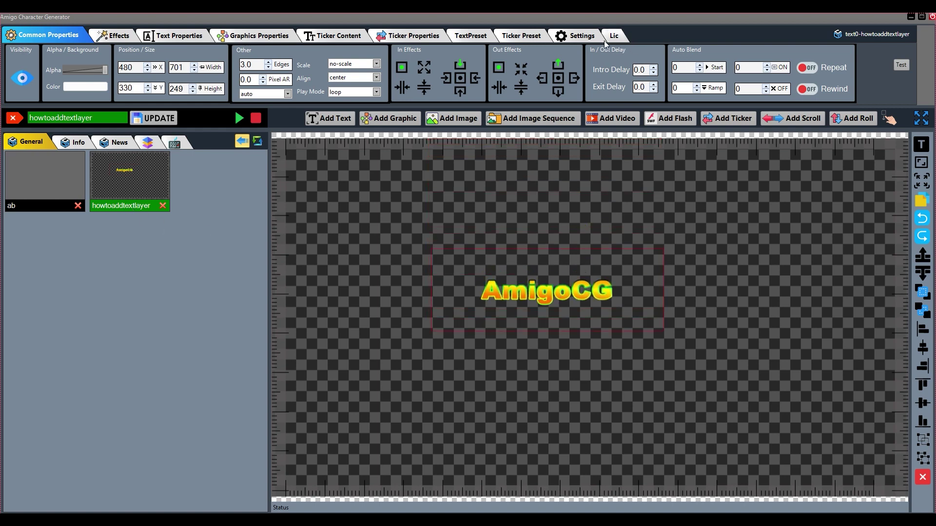
pyautogui.moveTo(650, 70); pyautogui.dragTo(629, 72)
pyautogui.press('Tab')
pyautogui.press('Tab')
pyautogui.click(166, 119)
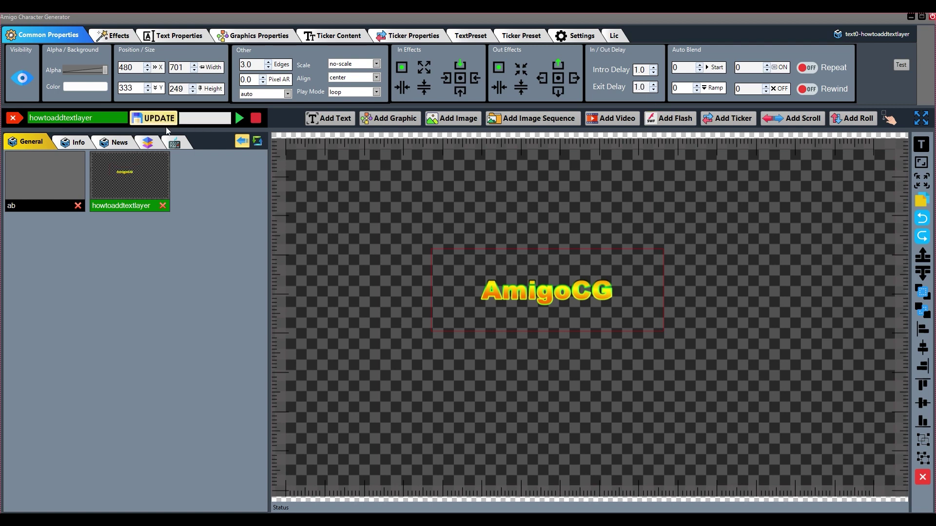
pyautogui.click(138, 206)
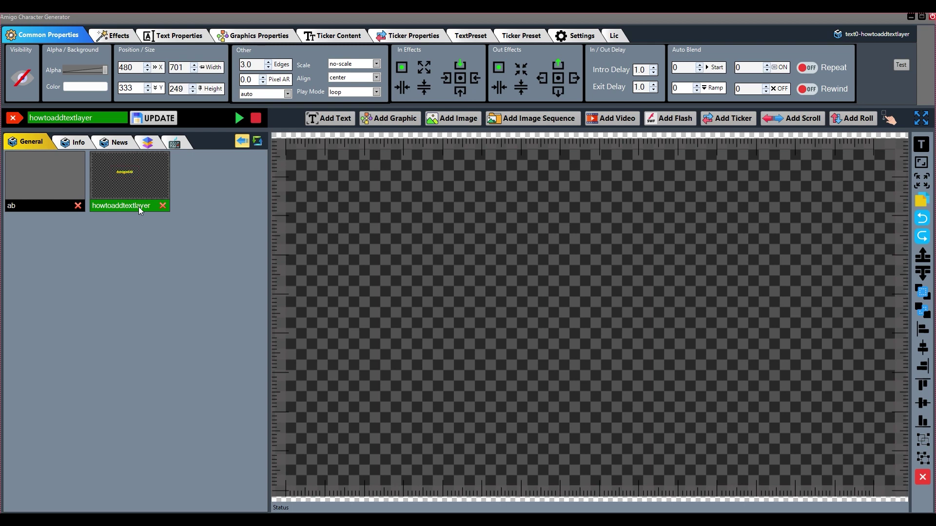
# Step: Move the layer to about X 474, Y 298, then preview the updated template with Intro and Exit Delays reset to 0.0
pyautogui.moveTo(567, 297); pyautogui.dragTo(566, 284)
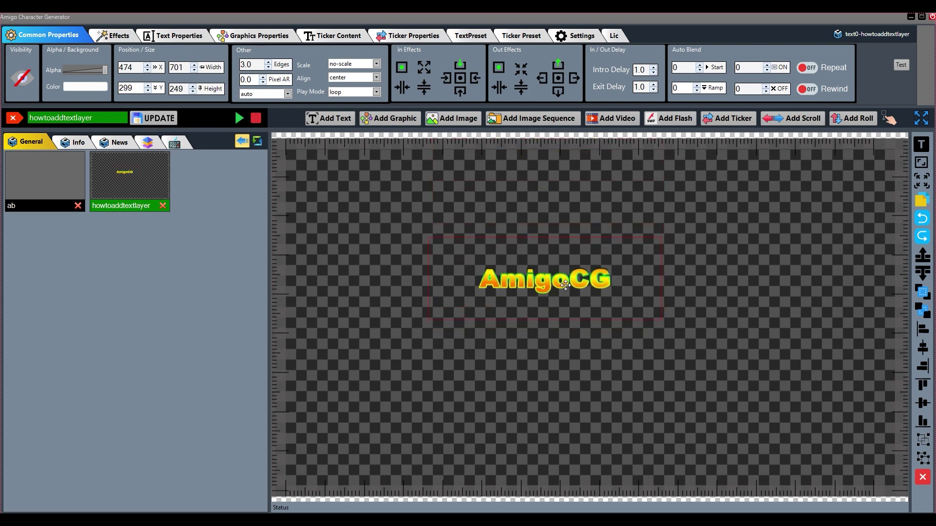
pyautogui.doubleClick(642, 69)
pyautogui.write('0')
pyautogui.doubleClick(639, 87)
pyautogui.write('0.0')
pyautogui.click(154, 118)
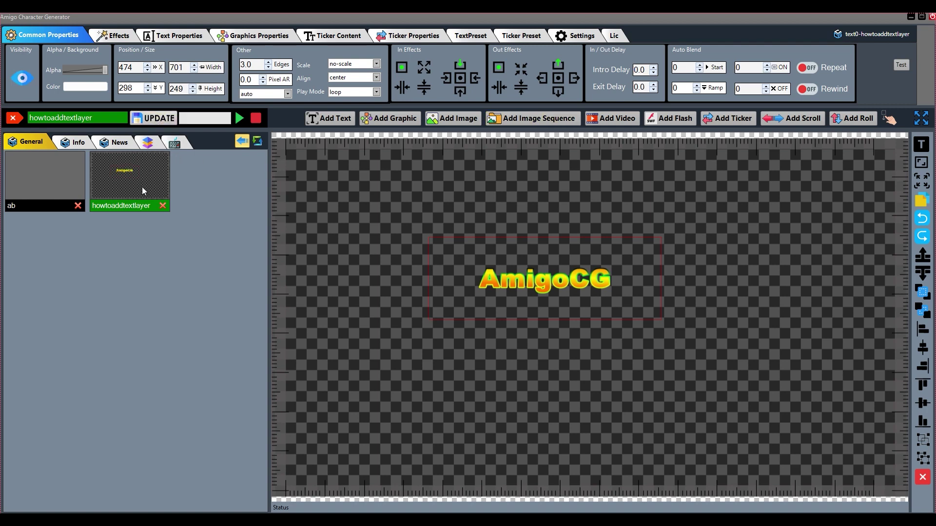
pyautogui.click(123, 207)
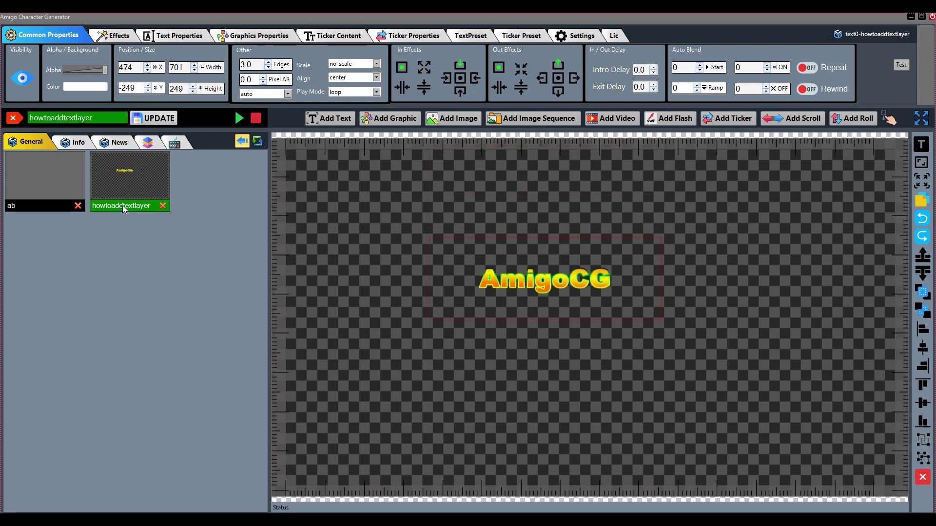
# Step: Move the AmigoCG layer to about X 512, Y 319 and set its Auto Blend Start and Ramp to 2
pyautogui.moveTo(536, 284); pyautogui.dragTo(530, 291)
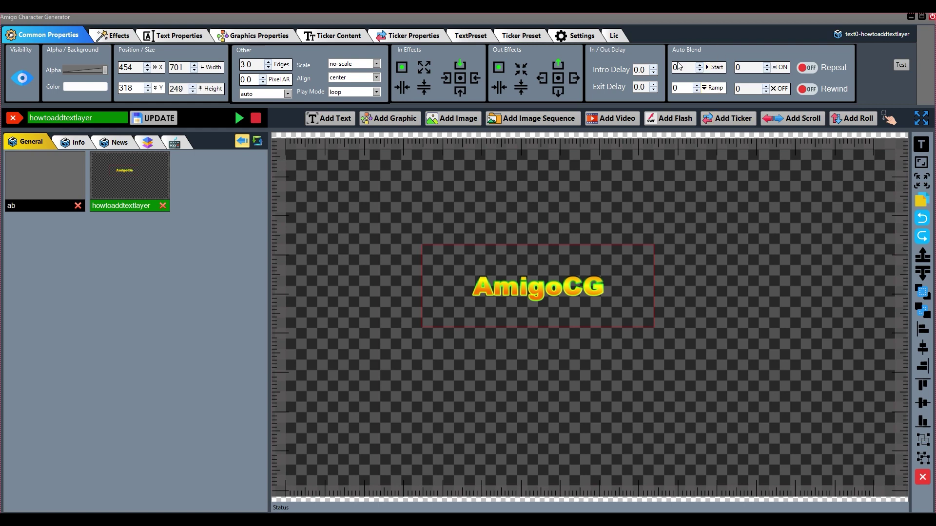
pyautogui.moveTo(580, 241); pyautogui.dragTo(608, 242)
pyautogui.click(699, 64)
pyautogui.click(699, 65)
pyautogui.click(698, 85)
pyautogui.click(698, 86)
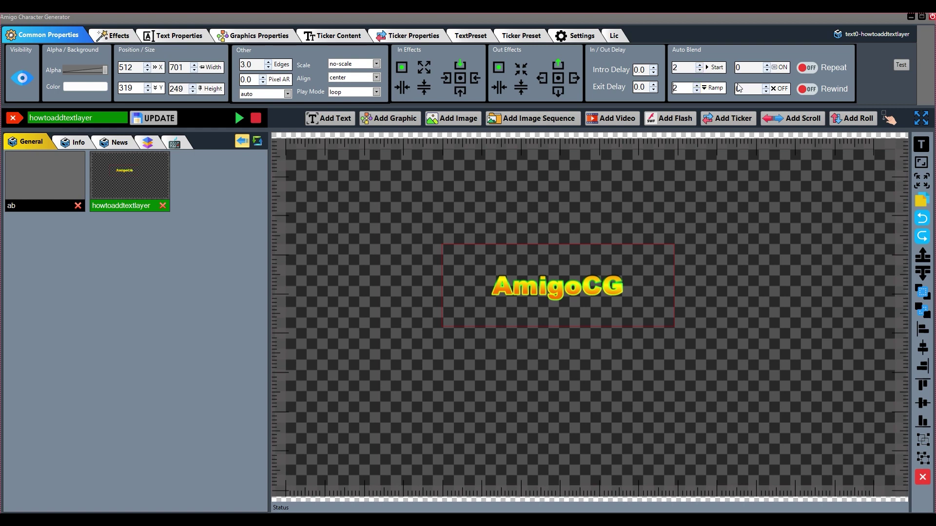
# Step: Set Auto Blend ON and OFF to 2 with Repeat and Rewind enabled, then update the template and play it
pyautogui.click(766, 65)
pyautogui.click(767, 65)
pyautogui.click(767, 86)
pyautogui.click(153, 117)
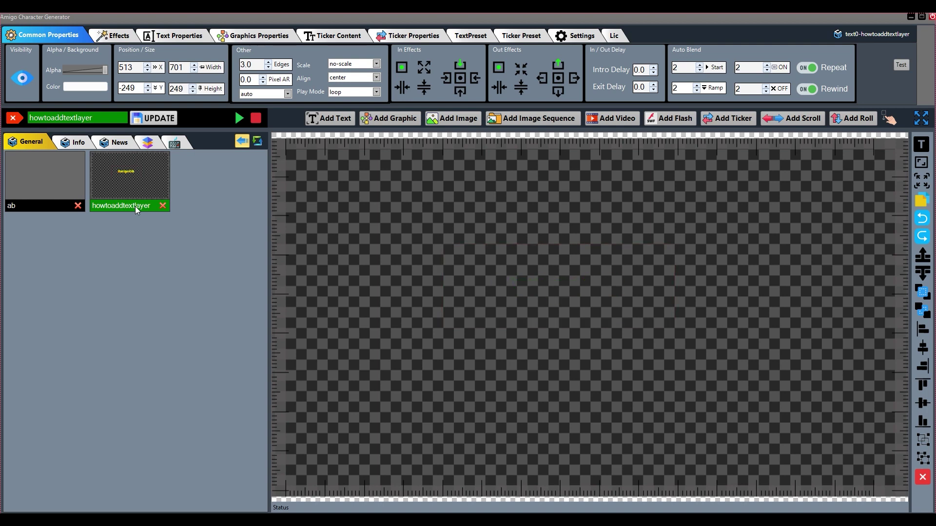
pyautogui.click(136, 206)
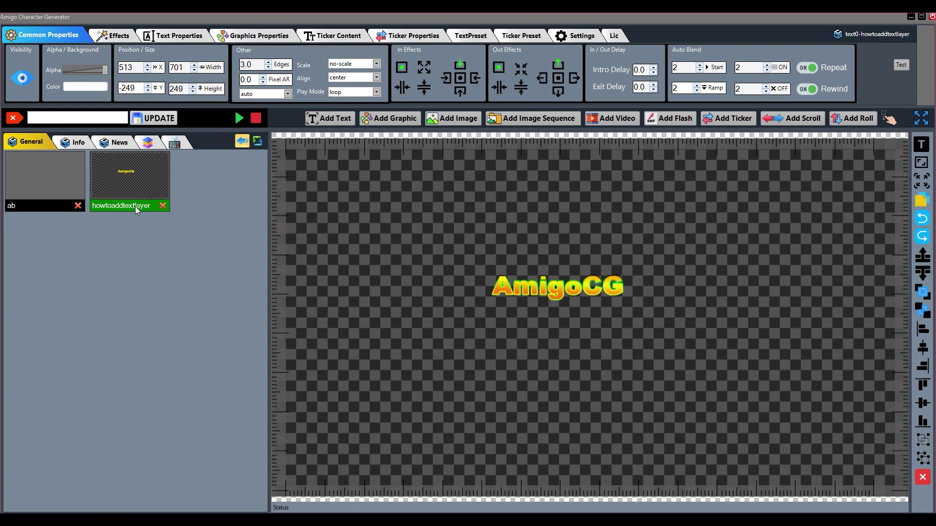
# Step: Reset the Auto Blend Start, Ramp, ON and OFF values to 0, disable Repeat and Rewind, and update the template
pyautogui.click(699, 70)
pyautogui.doubleClick(699, 90)
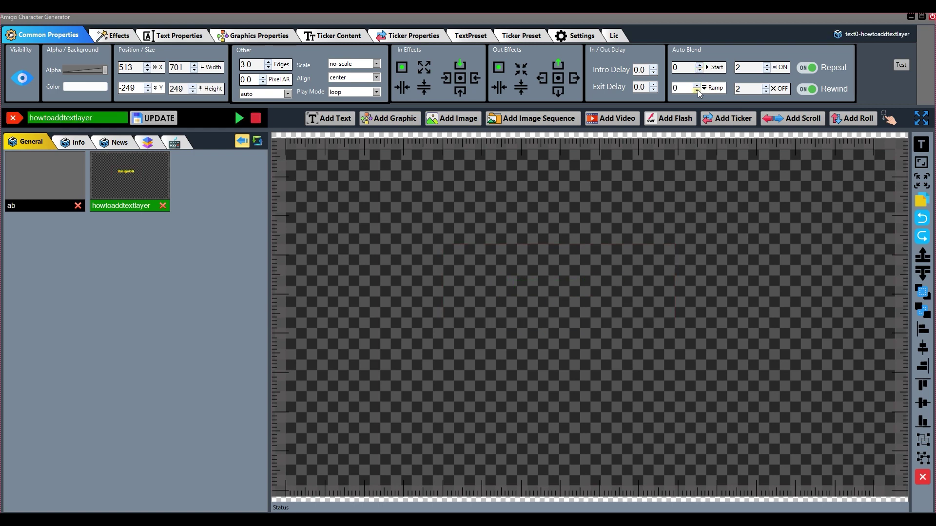
pyautogui.doubleClick(765, 69)
pyautogui.doubleClick(767, 91)
pyautogui.click(807, 89)
pyautogui.click(807, 67)
pyautogui.click(154, 118)
# Step: Replay the template with the layer's visibility restored, and move the AmigoCG layer to about X 462, Y 282
pyautogui.click(20, 84)
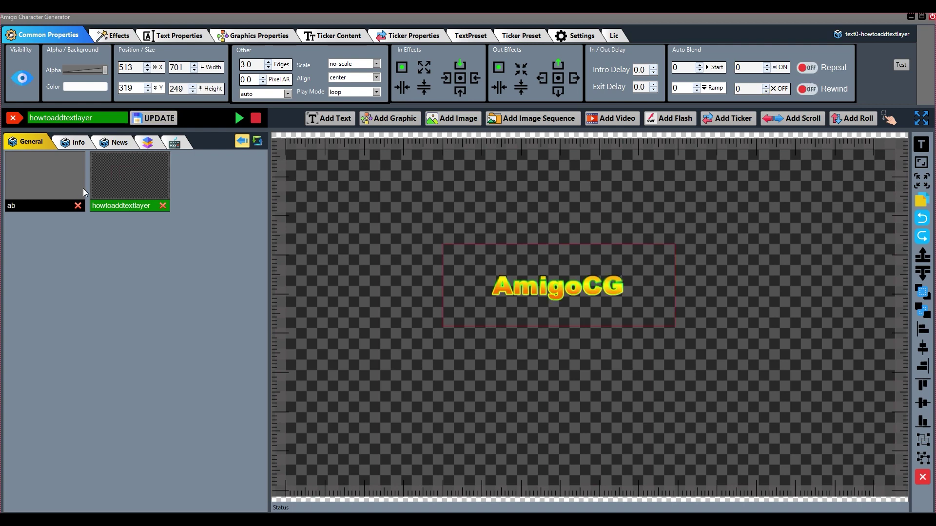
pyautogui.click(495, 309)
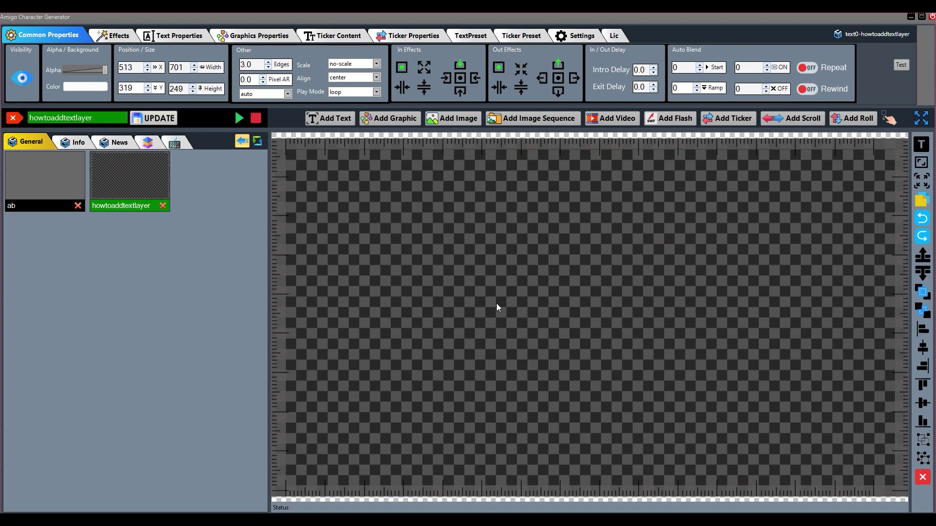
pyautogui.click(129, 207)
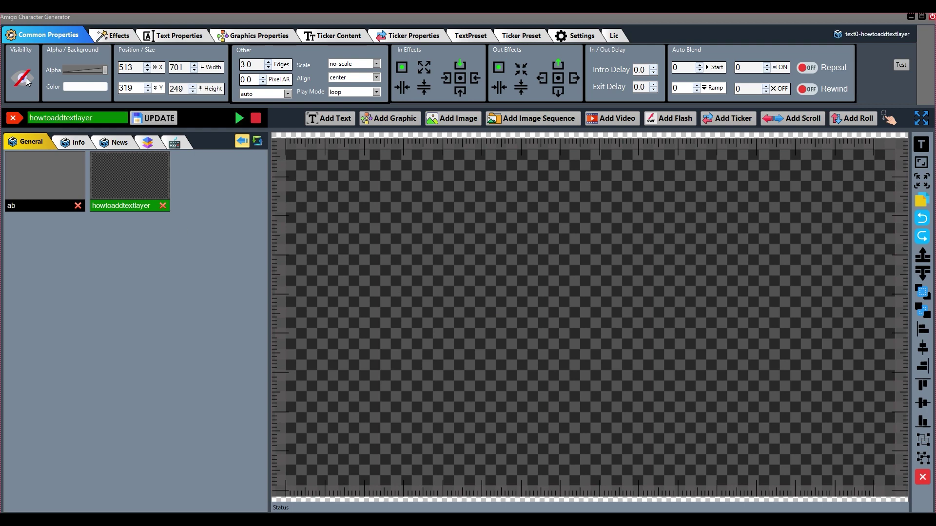
pyautogui.click(127, 204)
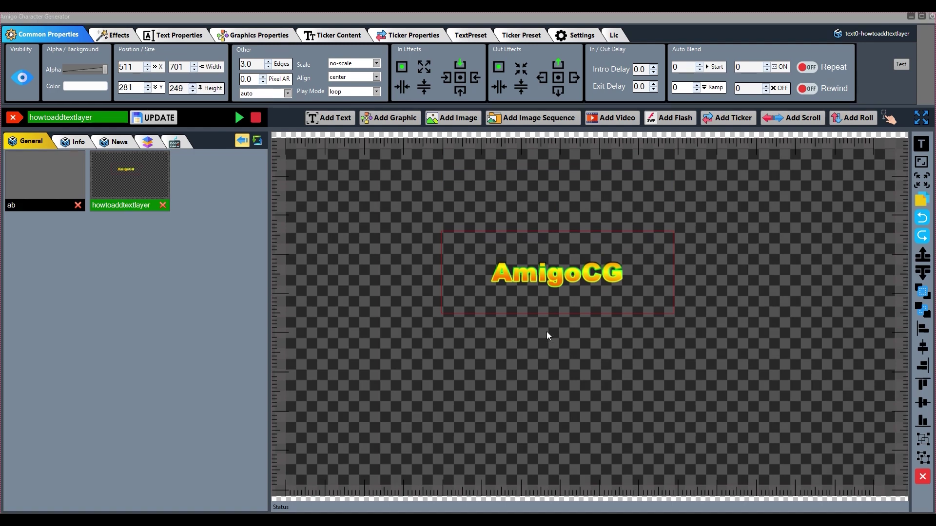
pyautogui.moveTo(557, 276); pyautogui.dragTo(541, 276)
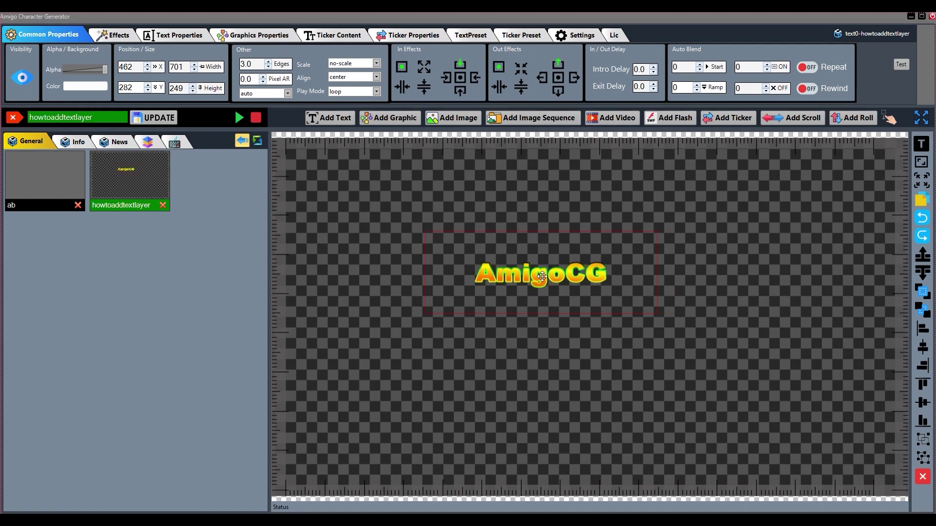
# Step: Try a horizontal speed of 2 on the AmigoCG layer in its effects and return it to 0
pyautogui.click(121, 36)
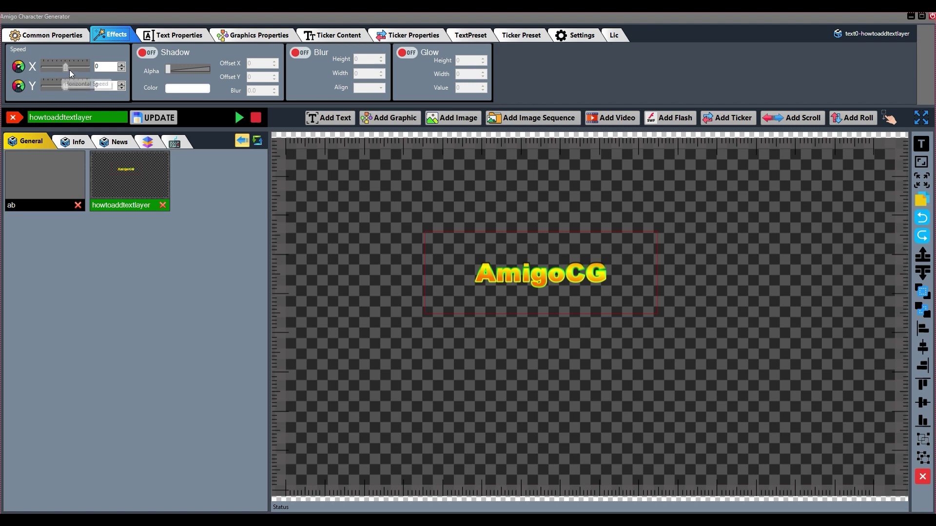
pyautogui.moveTo(66, 67); pyautogui.dragTo(69, 67)
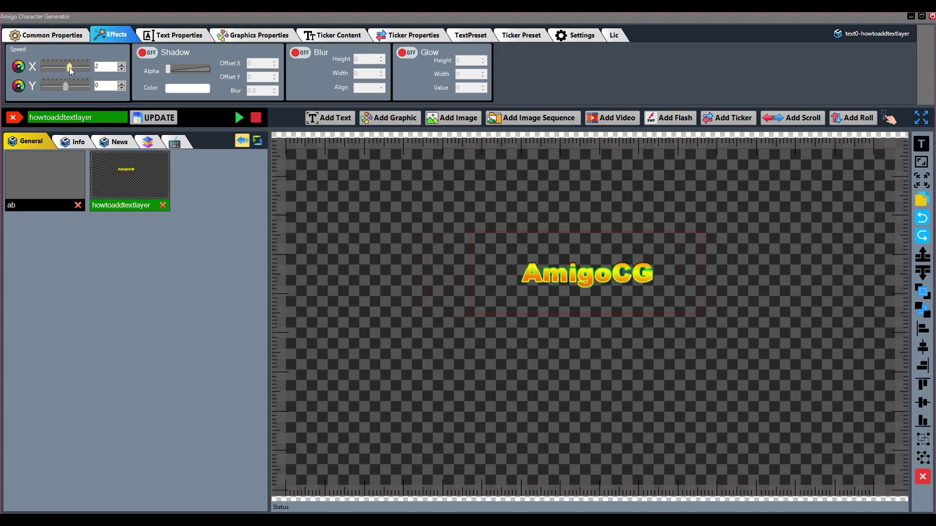
pyautogui.moveTo(69, 68); pyautogui.dragTo(65, 68)
# Step: Try vertical speeds of 2 and -2 on the AmigoCG layer, return the speed to 0, and move the layer slightly down
pyautogui.click(97, 86)
pyautogui.write('2')
pyautogui.moveTo(100, 86); pyautogui.dragTo(83, 84)
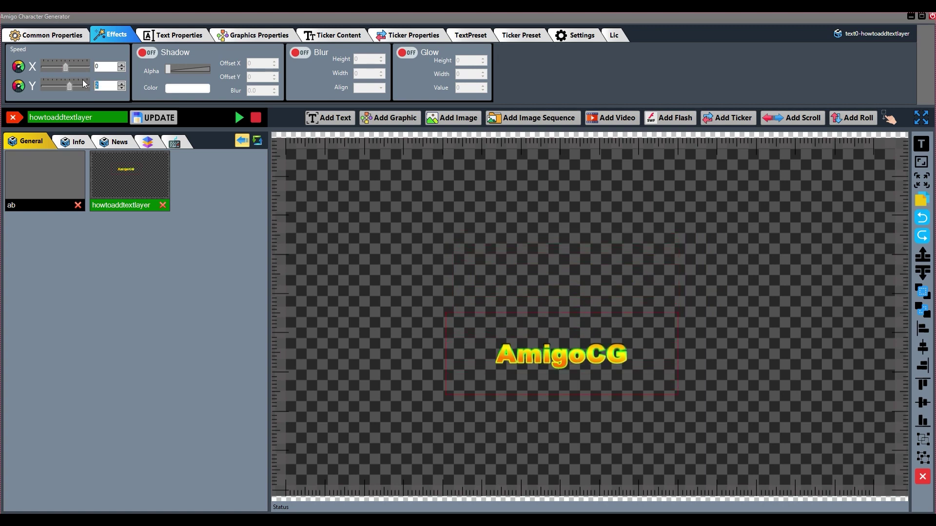
pyautogui.write('0')
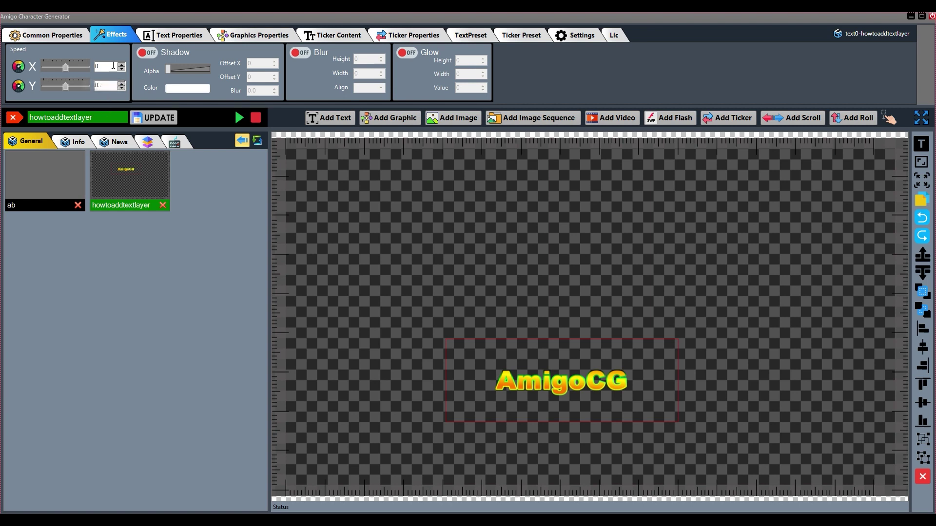
pyautogui.write('-2')
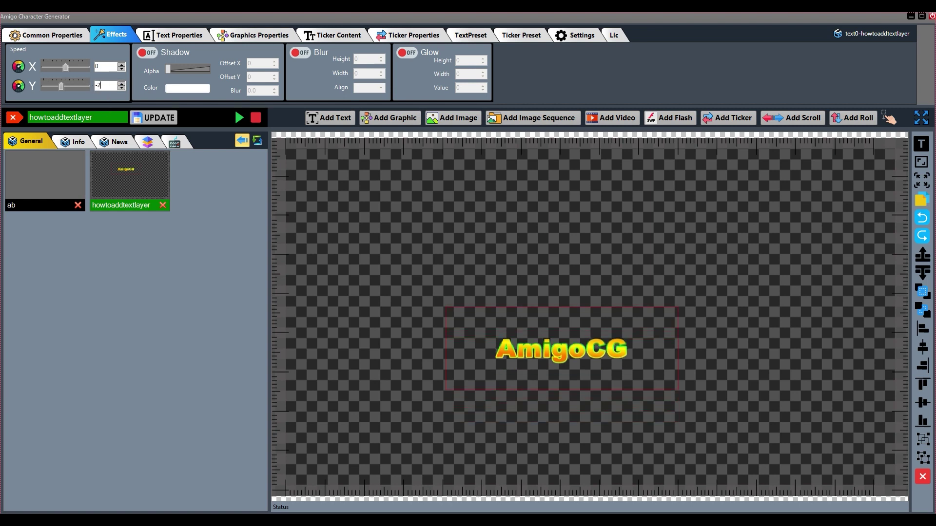
pyautogui.moveTo(101, 86); pyautogui.dragTo(92, 86)
pyautogui.write('0')
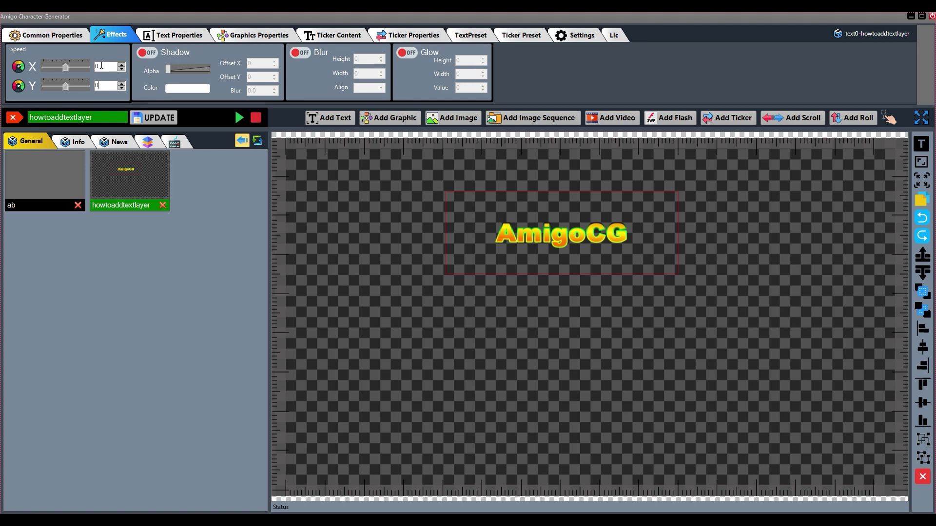
pyautogui.click(105, 85)
pyautogui.moveTo(538, 225); pyautogui.dragTo(528, 242)
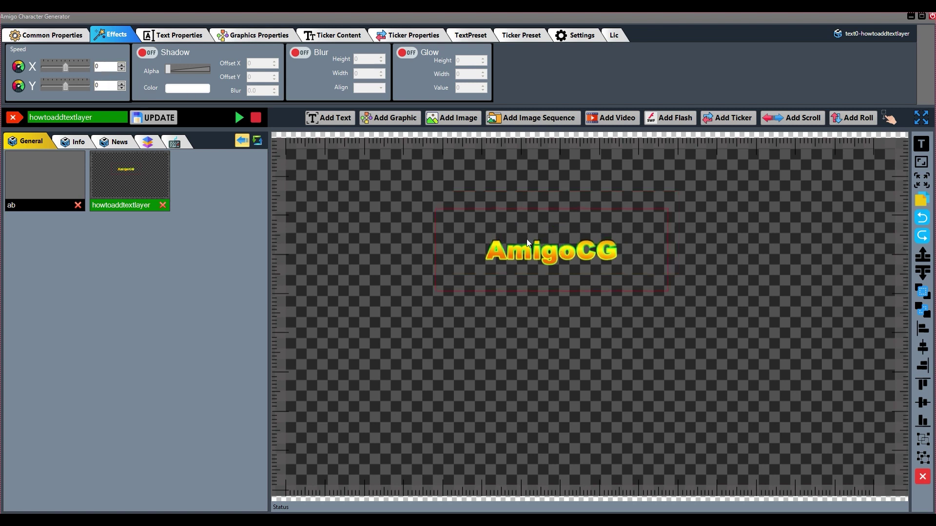
# Step: Enable the Shadow effect on the AmigoCG layer and set the shadow color to red
pyautogui.click(150, 54)
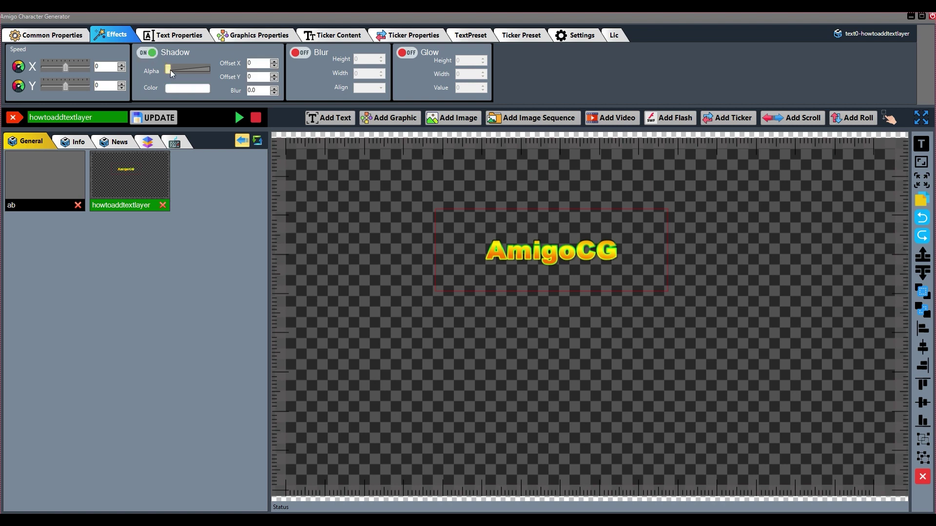
pyautogui.moveTo(171, 68)
pyautogui.mouseDown()
pyautogui.moveTo(211, 77)
pyautogui.moveTo(168, 78)
pyautogui.mouseUp()
pyautogui.click(191, 92)
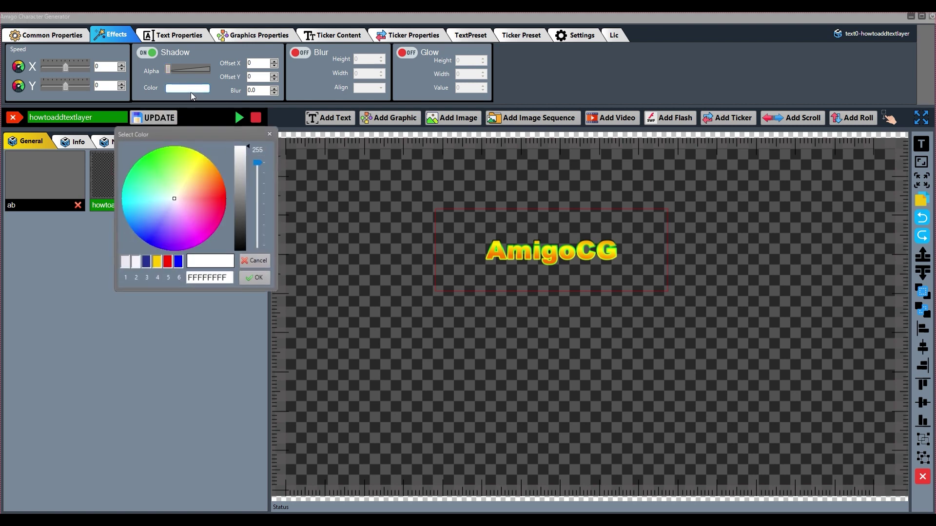
pyautogui.click(226, 186)
pyautogui.click(259, 277)
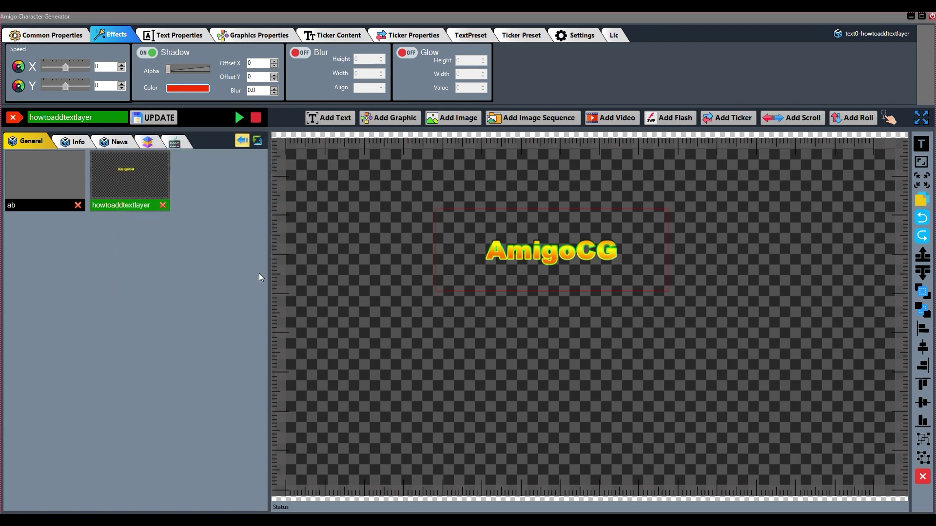
# Step: Set the AmigoCG layer's shadow alpha to about halfway, its X and Y offsets to 2 and its shadow blur to 2.0
pyautogui.moveTo(168, 68); pyautogui.dragTo(213, 72)
pyautogui.click(274, 61)
pyautogui.click(274, 61)
pyautogui.click(274, 74)
pyautogui.click(273, 74)
pyautogui.moveTo(166, 73); pyautogui.dragTo(178, 74)
# Step: Darken the shadow color to FF320A00 and move the AmigoCG layer slightly down
pyautogui.click(188, 88)
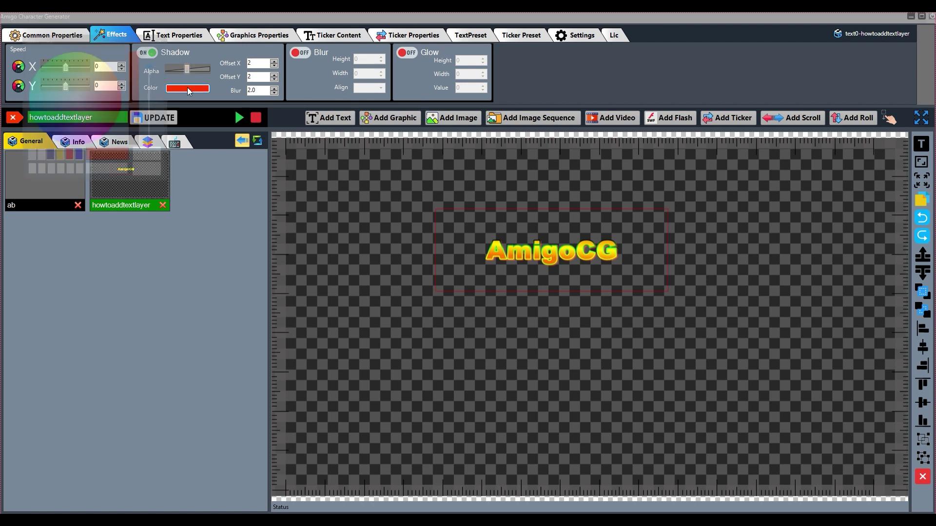
pyautogui.click(137, 126)
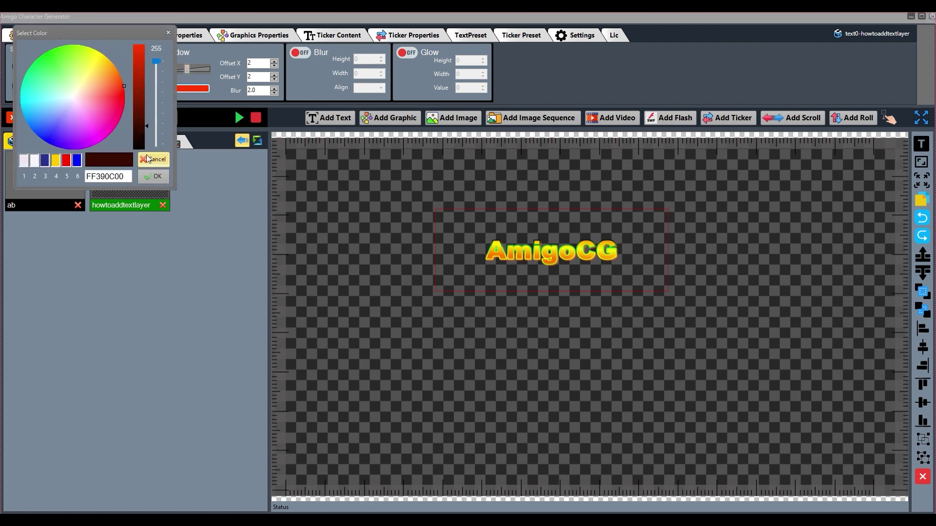
pyautogui.moveTo(146, 112); pyautogui.dragTo(146, 129)
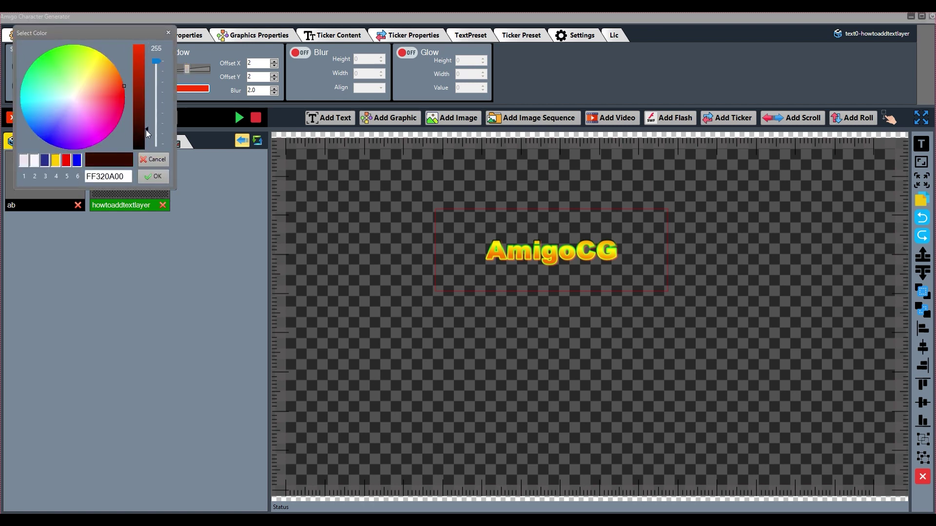
pyautogui.click(160, 175)
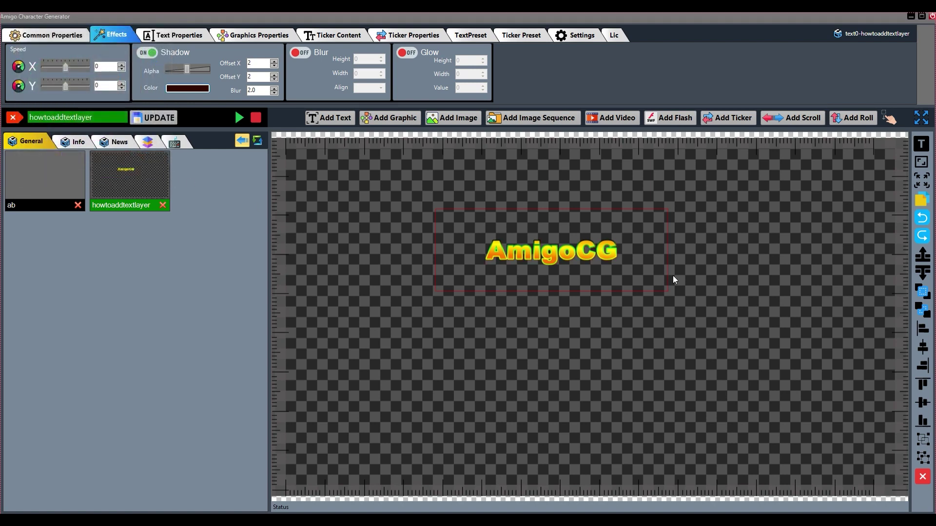
pyautogui.moveTo(568, 256); pyautogui.dragTo(567, 262)
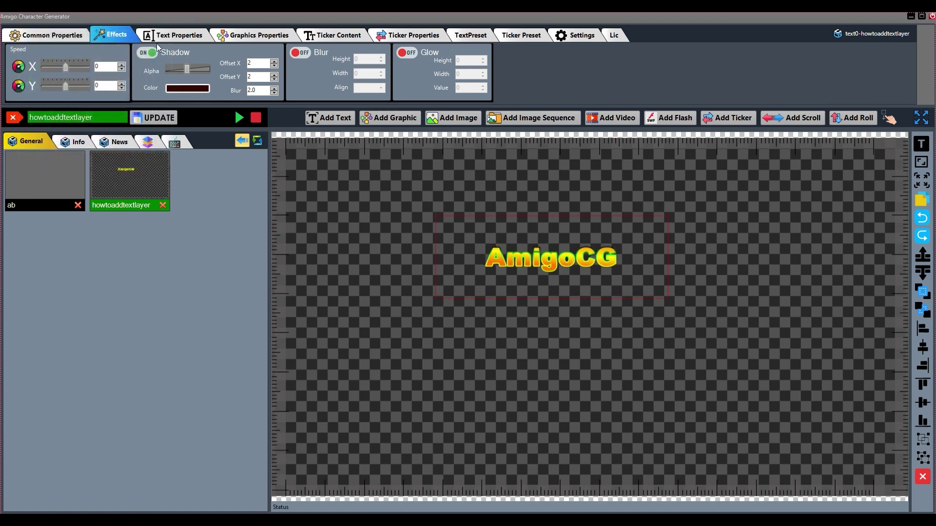
# Step: Enable the Blur effect on the AmigoCG layer and try a blur height of 27 and a different blur width
pyautogui.click(302, 53)
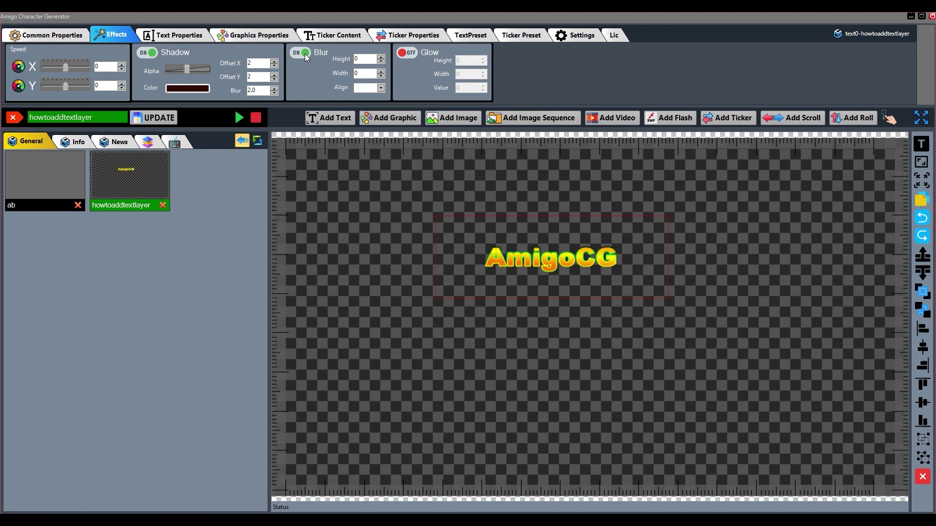
pyautogui.click(381, 57)
pyautogui.click(380, 57)
pyautogui.moveTo(382, 58); pyautogui.dragTo(382, 58)
pyautogui.click(381, 62)
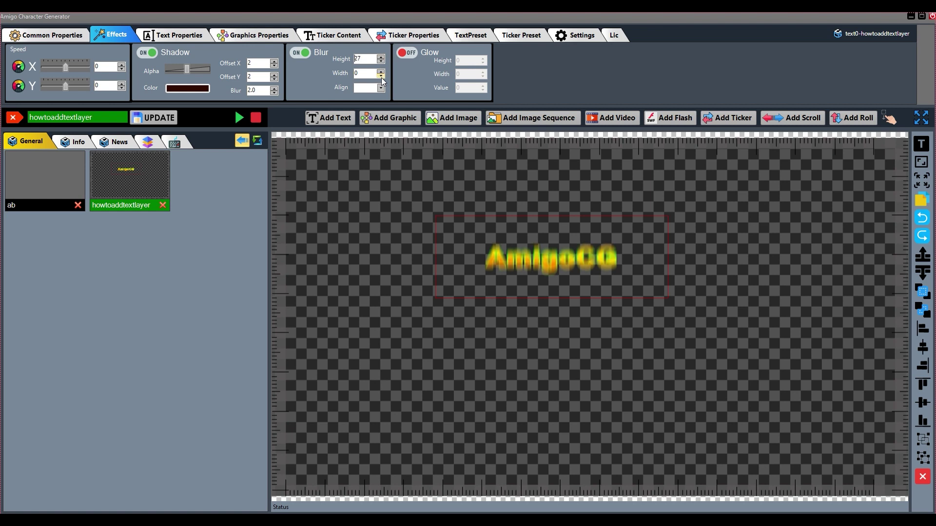
pyautogui.click(381, 71)
pyautogui.click(382, 62)
pyautogui.click(382, 65)
# Step: Try several blur alignments ending with center, reset the blur width to 0 and disable the Blur effect
pyautogui.click(381, 88)
pyautogui.click(377, 101)
pyautogui.click(381, 88)
pyautogui.click(372, 145)
pyautogui.click(381, 88)
pyautogui.click(368, 100)
pyautogui.moveTo(363, 74); pyautogui.dragTo(354, 76)
pyautogui.write('0')
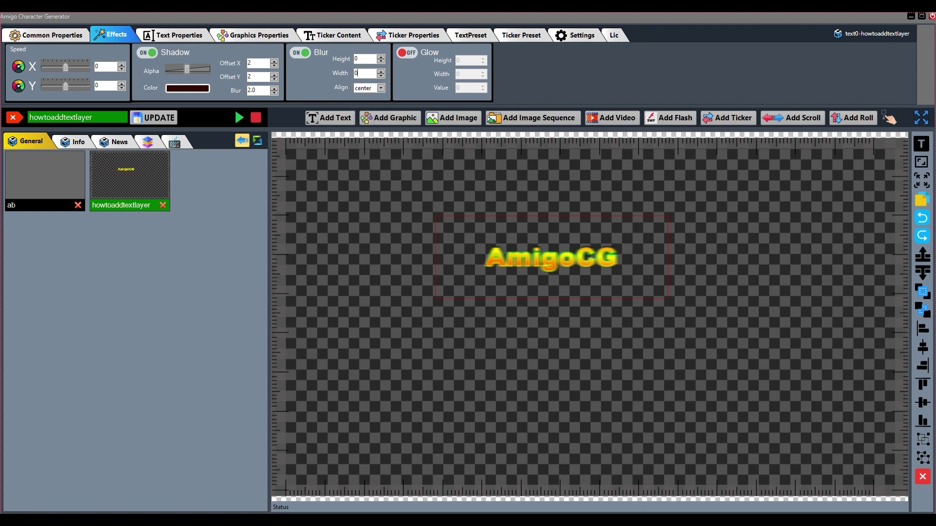
pyautogui.click(299, 52)
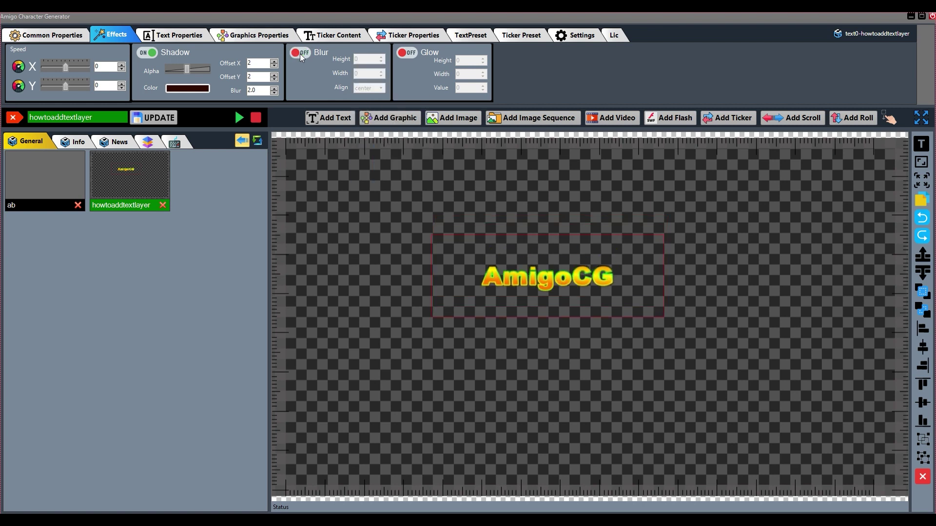
# Step: Move the AmigoCG layer slightly up and right, and enable Glow with height 2, width 2 and value 1
pyautogui.moveTo(543, 283); pyautogui.dragTo(563, 266)
pyautogui.click(409, 53)
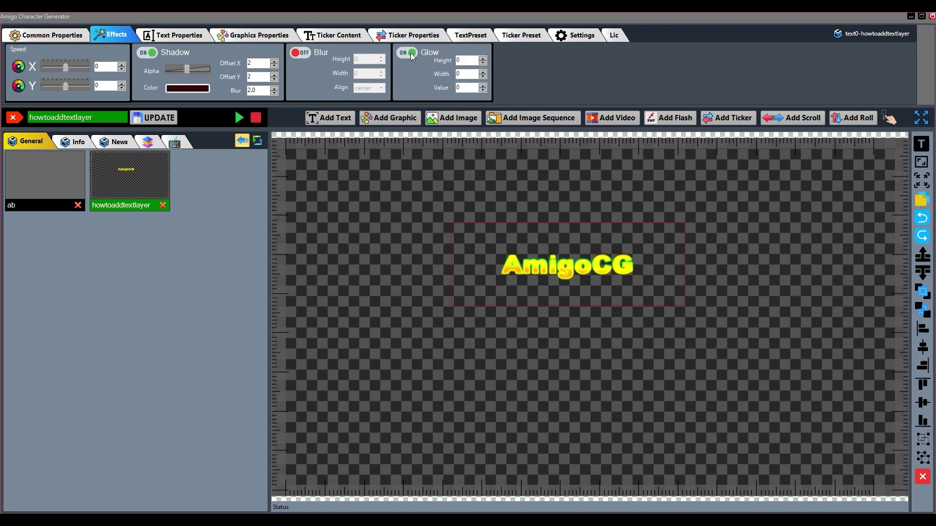
pyautogui.click(482, 58)
pyautogui.click(482, 57)
pyautogui.click(482, 85)
pyautogui.click(482, 86)
pyautogui.click(483, 90)
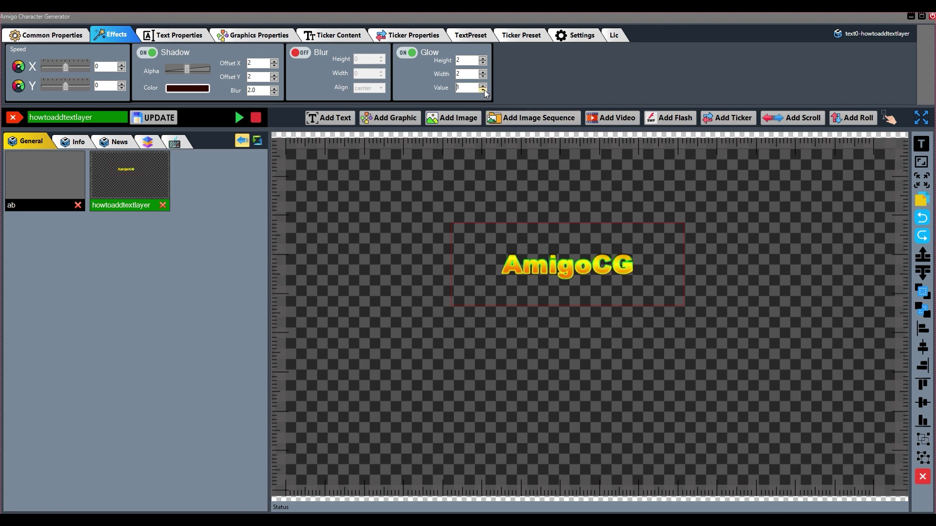
# Step: Move the AmigoCG layer toward the upper-left corner of the canvas, updating the howtoaddtextlayer template along the way
pyautogui.moveTo(570, 263); pyautogui.dragTo(539, 252)
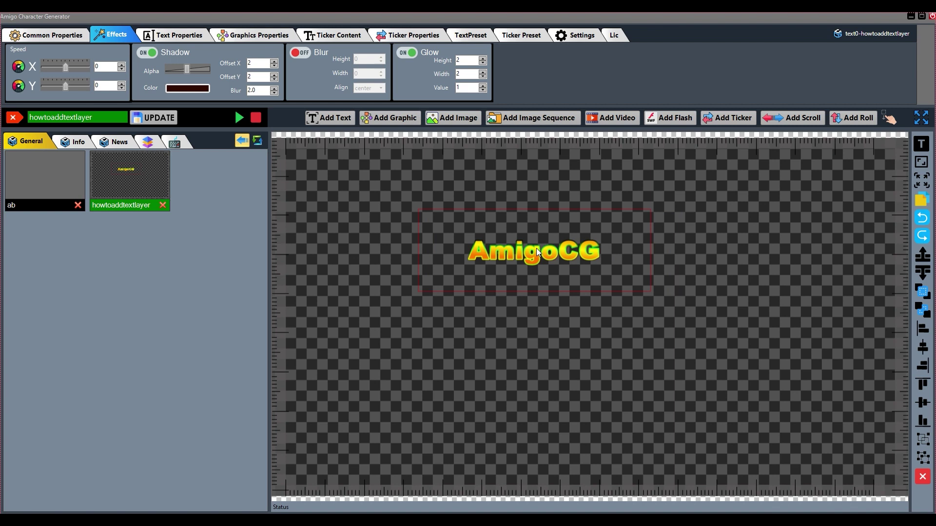
pyautogui.click(163, 119)
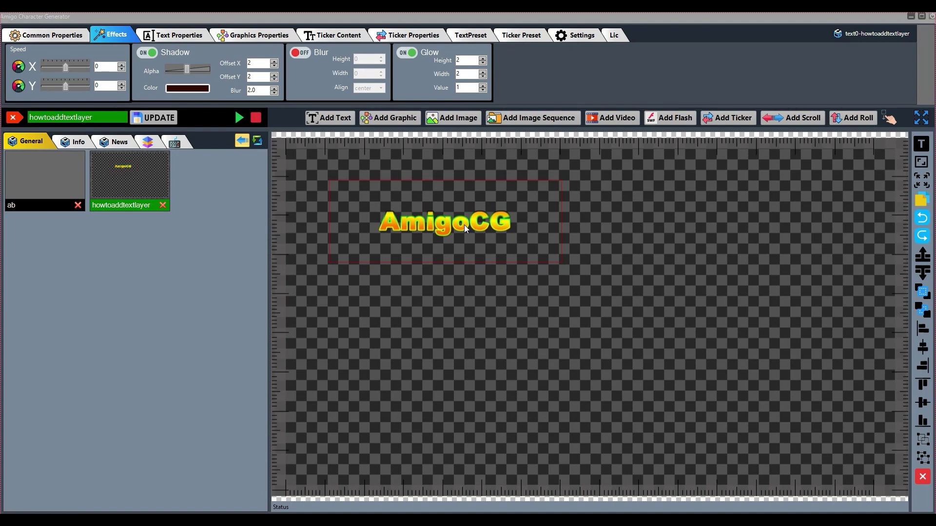
pyautogui.moveTo(465, 226); pyautogui.dragTo(434, 205)
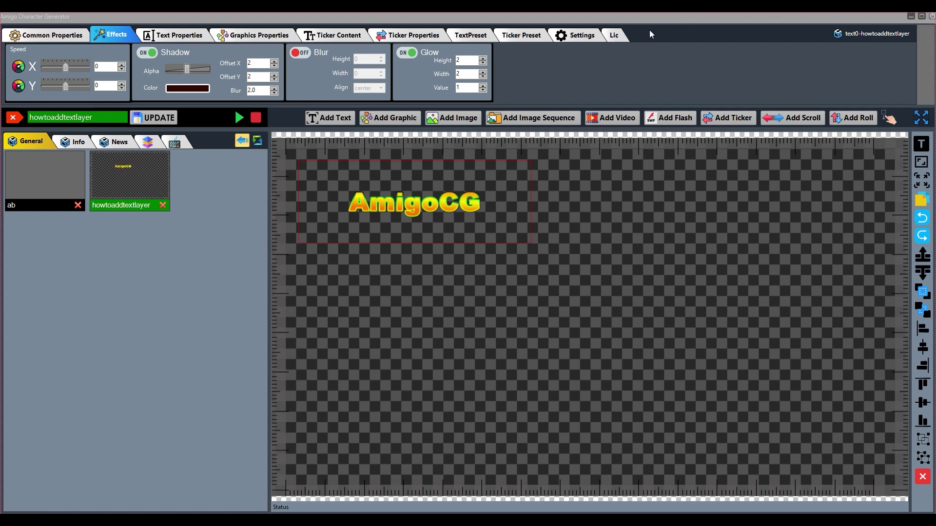
# Step: Save the AmigoCG layer as a new text preset and adjust its position near the canvas's upper-left corner
pyautogui.moveTo(647, 19); pyautogui.dragTo(627, 74)
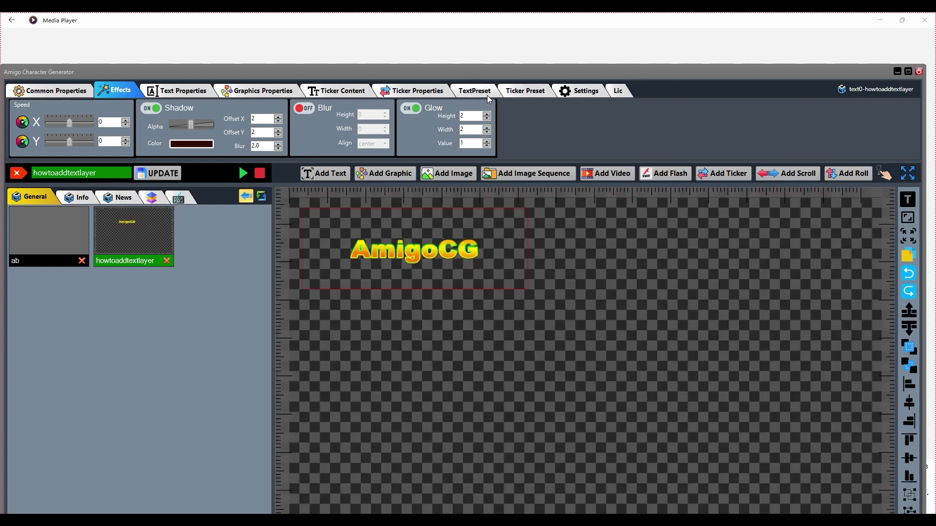
pyautogui.click(482, 91)
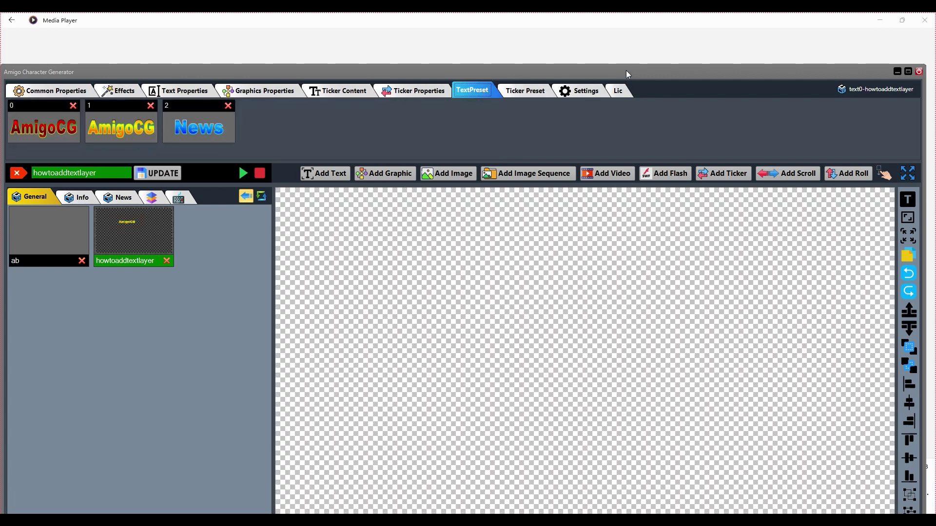
pyautogui.moveTo(626, 71); pyautogui.dragTo(646, 21)
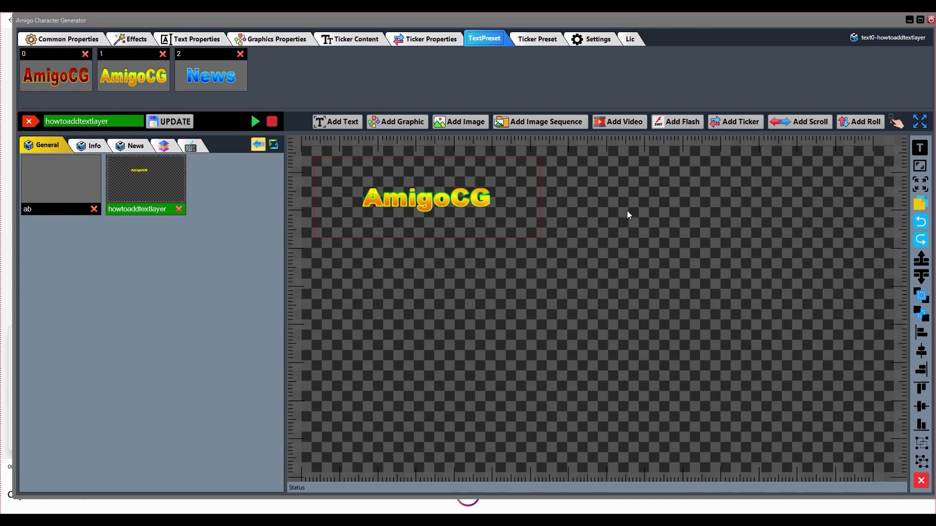
pyautogui.moveTo(396, 200); pyautogui.dragTo(408, 211)
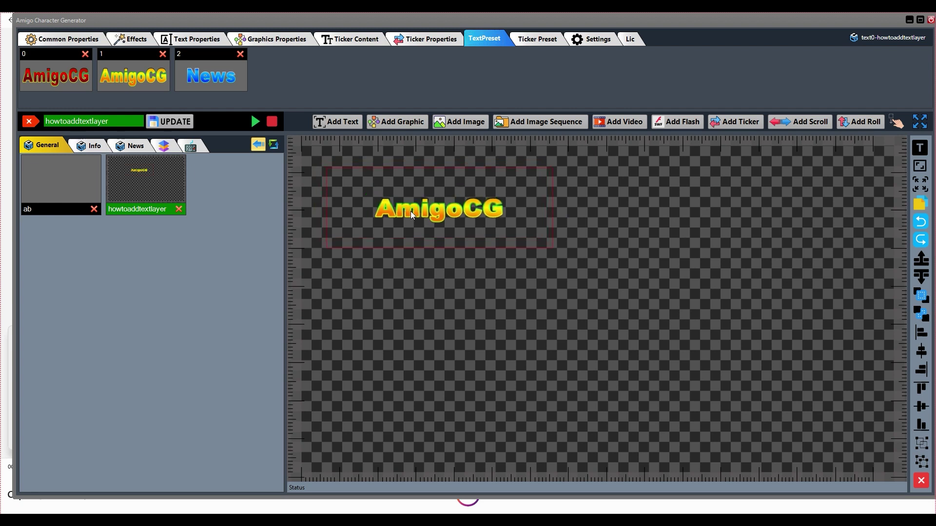
pyautogui.click(883, 39)
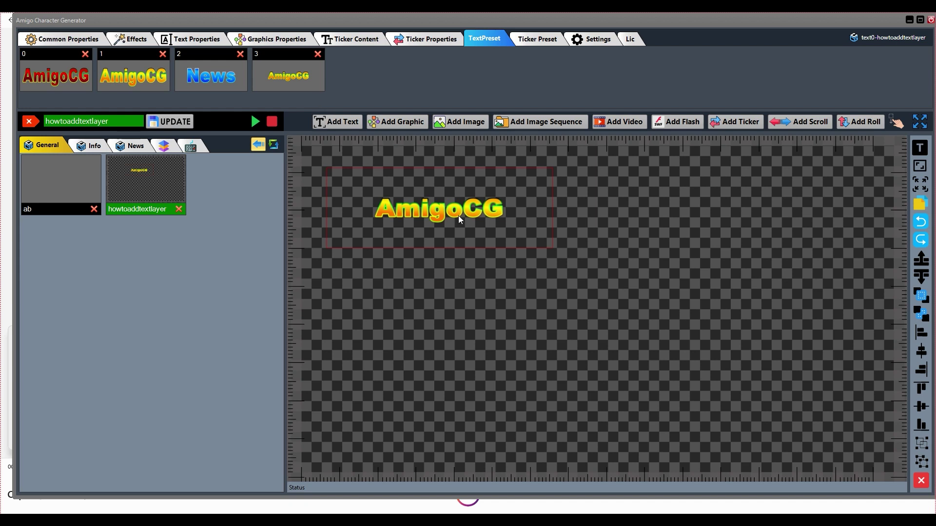
pyautogui.moveTo(454, 211); pyautogui.dragTo(443, 206)
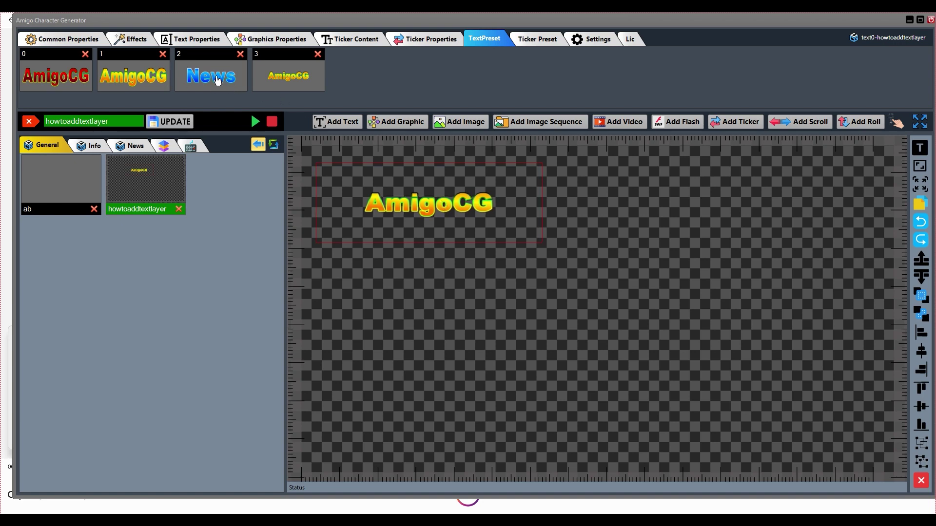
# Step: Add text layers from the blue News, yellow AmigoCG and red AmigoCG presets, arranging them beside and below the original layer
pyautogui.moveTo(642, 218); pyautogui.dragTo(641, 217)
pyautogui.moveTo(725, 251); pyautogui.dragTo(603, 204)
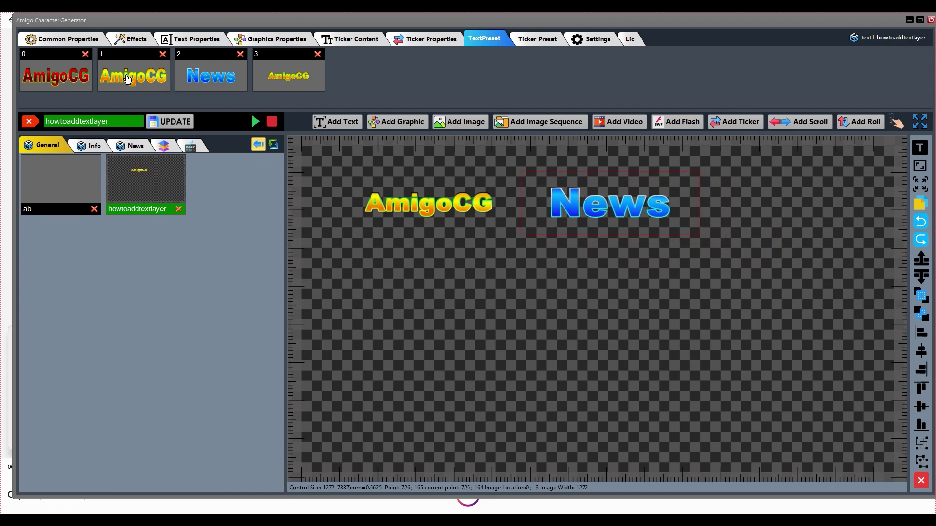
pyautogui.click(785, 209)
pyautogui.moveTo(857, 246); pyautogui.dragTo(765, 216)
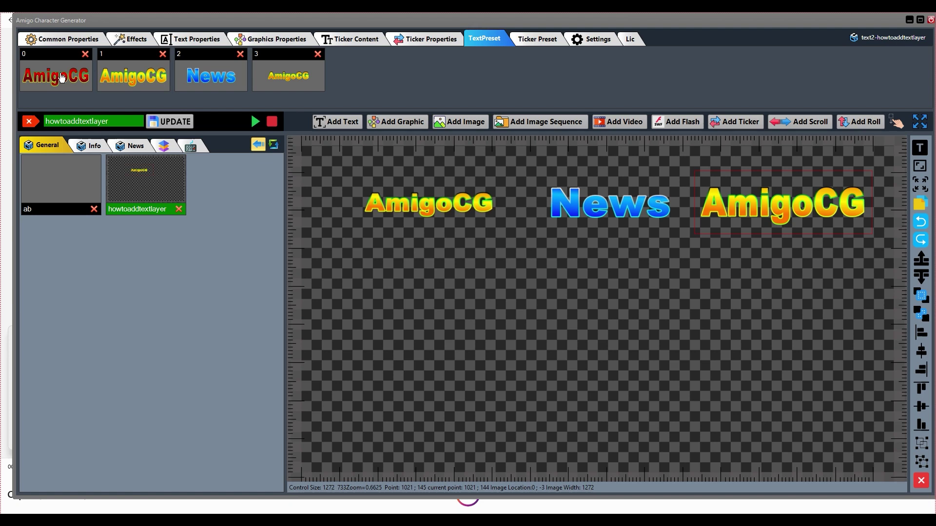
pyautogui.click(449, 289)
pyautogui.moveTo(519, 324); pyautogui.dragTo(440, 305)
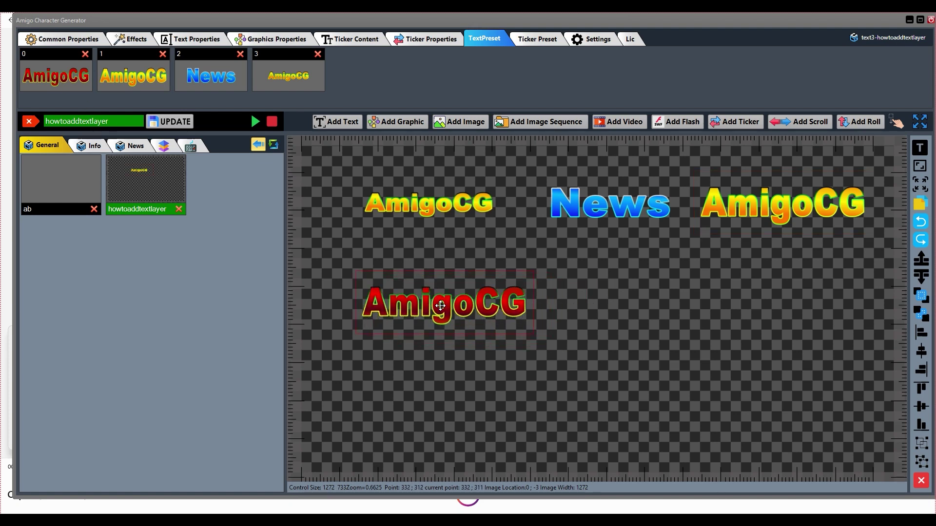
# Step: Change the fourth fill color of the red AmigoCG layer to green and move the layer slightly up
pyautogui.click(82, 41)
pyautogui.click(200, 40)
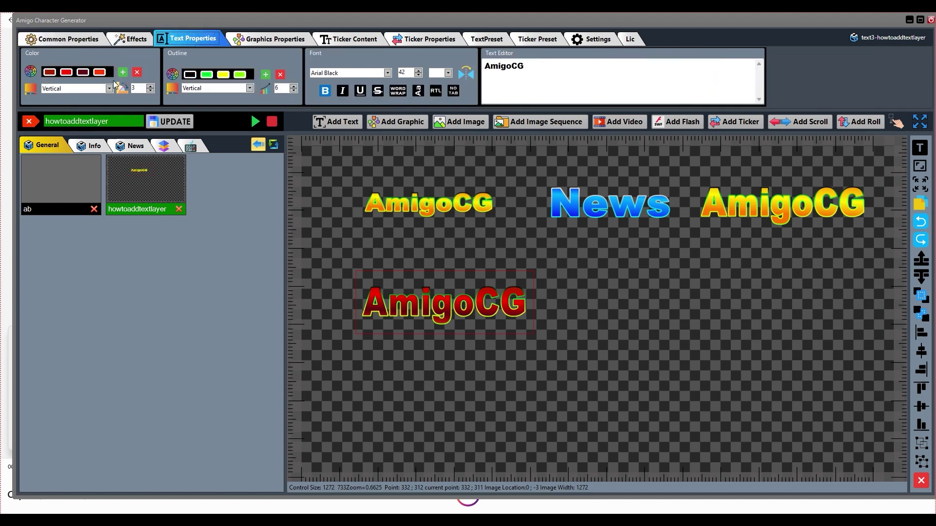
pyautogui.click(97, 72)
pyautogui.moveTo(122, 84)
pyautogui.mouseDown()
pyautogui.moveTo(109, 63)
pyautogui.moveTo(65, 62)
pyautogui.mouseUp()
pyautogui.click(166, 189)
pyautogui.moveTo(436, 310); pyautogui.dragTo(436, 300)
# Step: Replace the text of the larger yellow AmigoCG layer with "News"
pyautogui.click(615, 207)
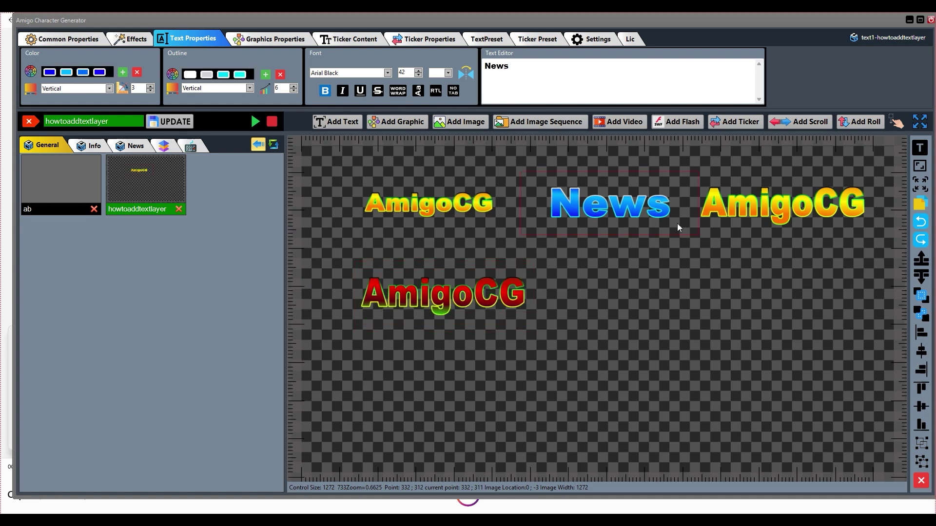
pyautogui.click(743, 206)
pyautogui.moveTo(525, 66); pyautogui.dragTo(470, 69)
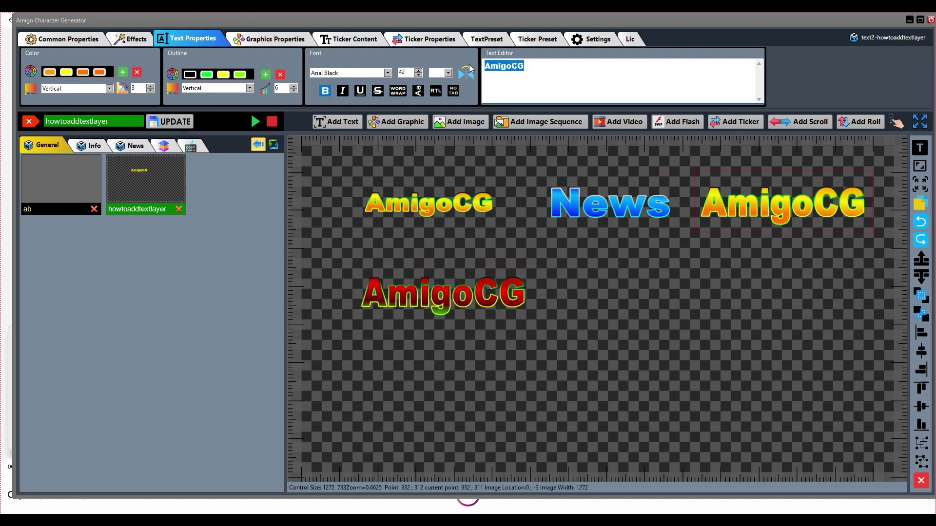
pyautogui.write('News')
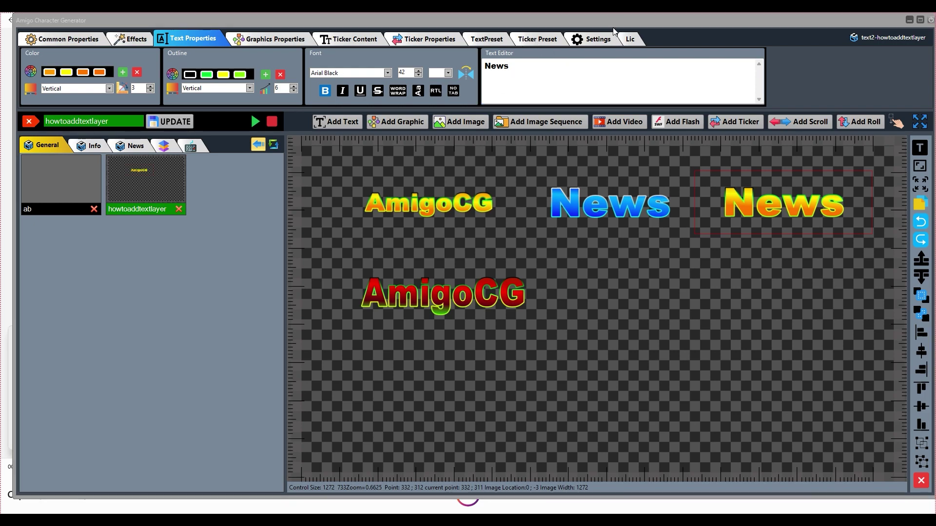
# Step: Show the text presets, maximize the window and move the red AmigoCG layer to the right
pyautogui.click(499, 43)
pyautogui.click(918, 45)
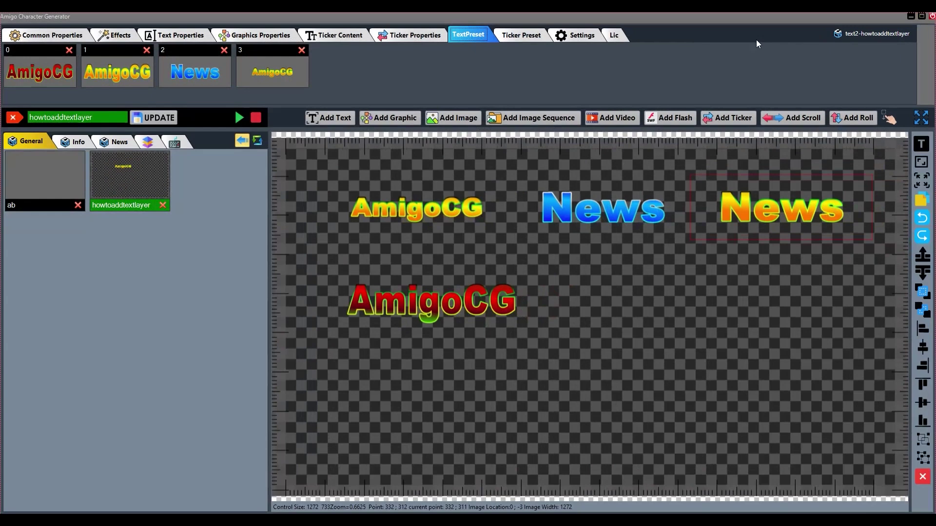
pyautogui.moveTo(417, 309); pyautogui.dragTo(465, 309)
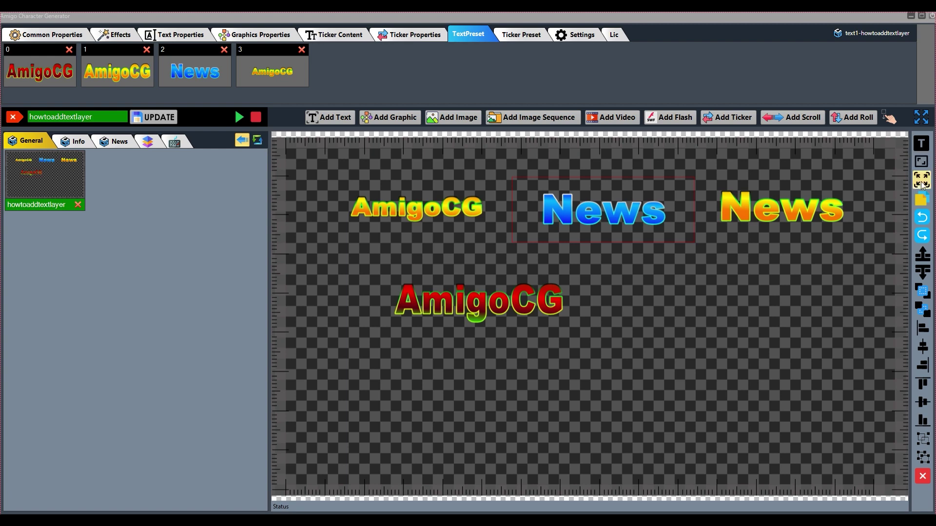
# Step: Move the yellow News layer to about X 1278, Y 105, trying a stretched fit and restoring its aspect ratio
pyautogui.moveTo(783, 214)
pyautogui.mouseDown()
pyautogui.moveTo(777, 230)
pyautogui.moveTo(795, 221)
pyautogui.mouseUp()
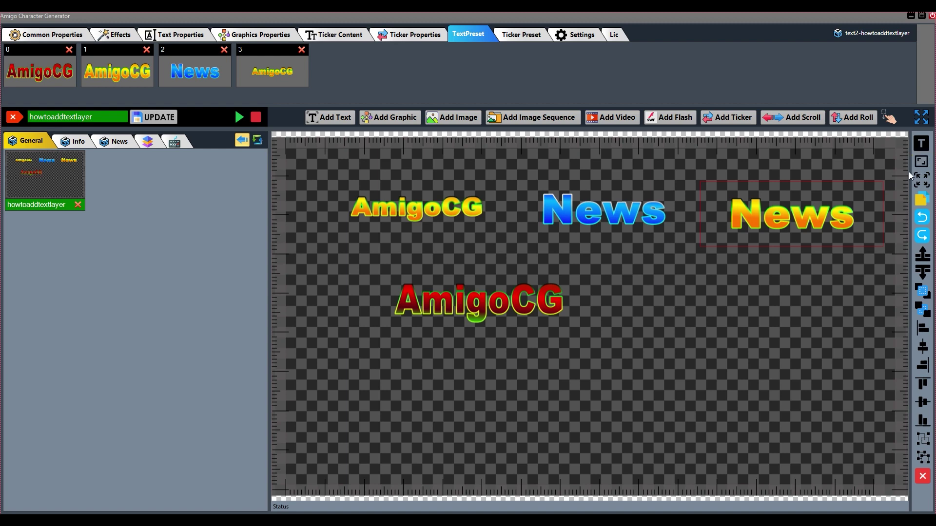
pyautogui.moveTo(808, 218); pyautogui.dragTo(803, 210)
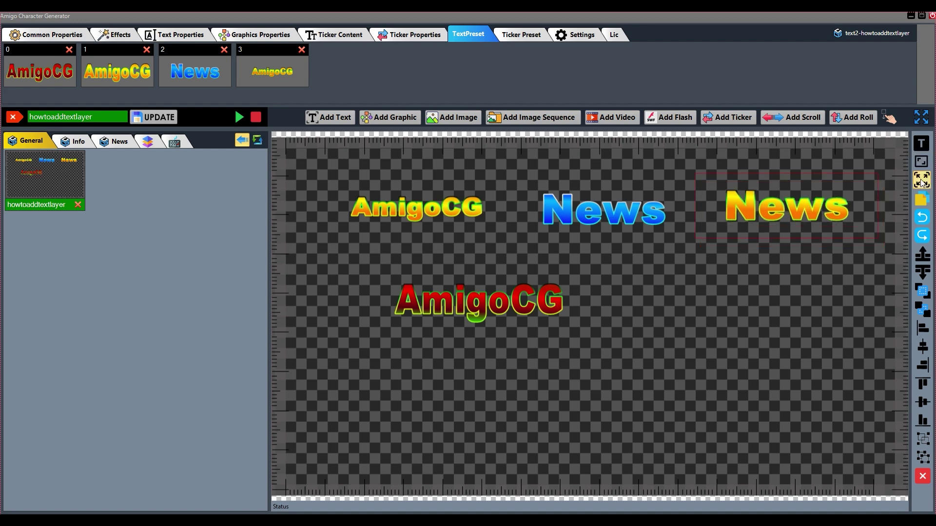
pyautogui.click(921, 181)
pyautogui.click(918, 163)
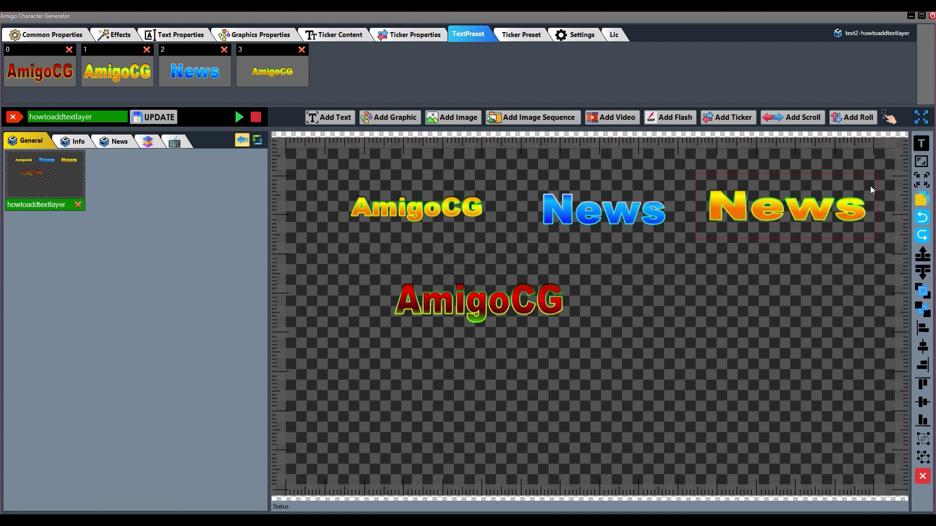
pyautogui.moveTo(781, 206); pyautogui.dragTo(782, 203)
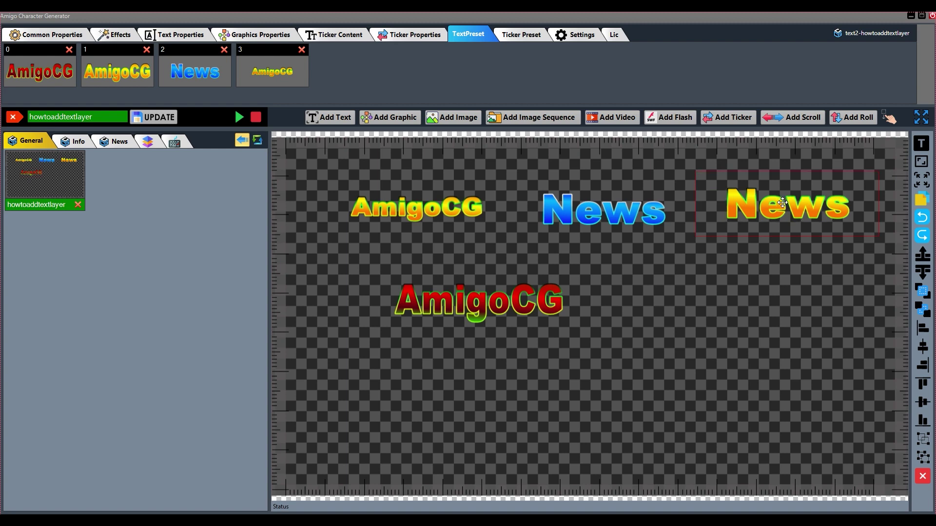
# Step: Examine the scale options in the yellow News layer's common properties
pyautogui.click(46, 34)
pyautogui.click(376, 63)
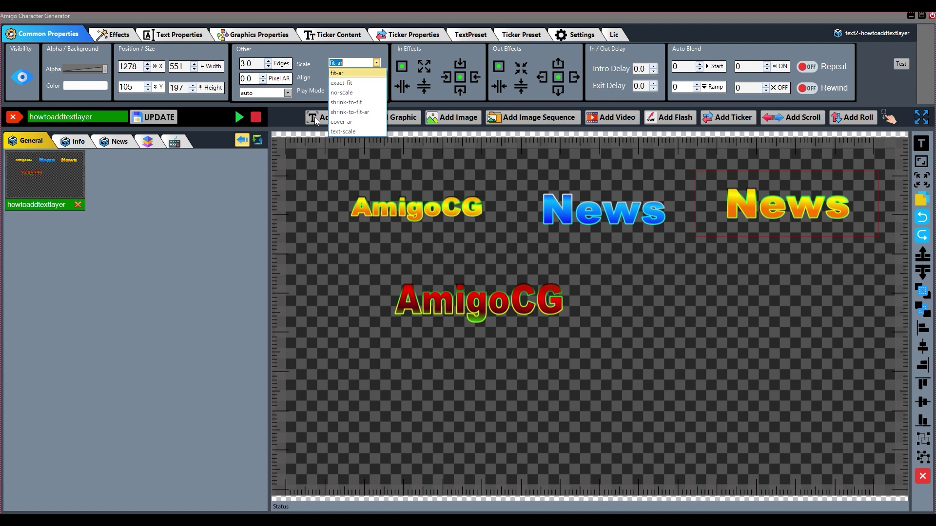
pyautogui.click(39, 36)
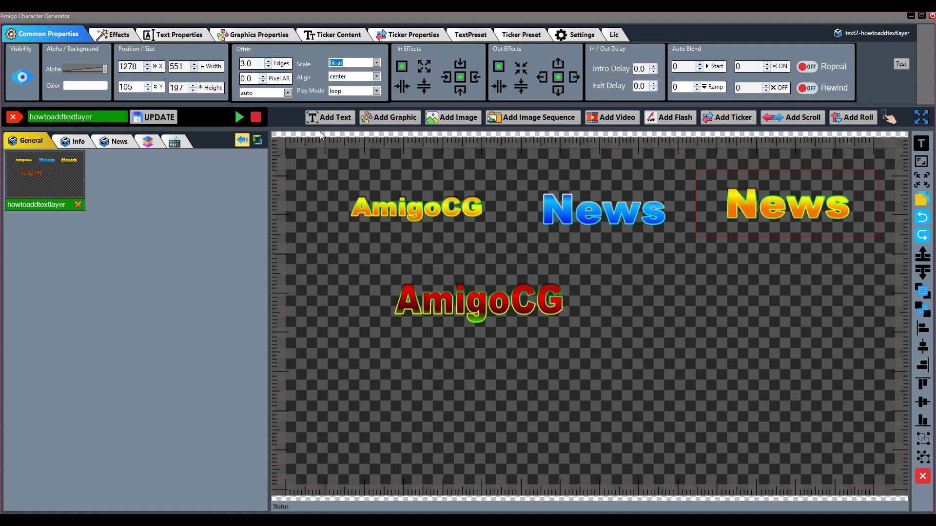
# Step: Move the yellow News layer to X 1246, Y 121, and make three duplicates of it in a column below
pyautogui.moveTo(754, 204); pyautogui.dragTo(744, 211)
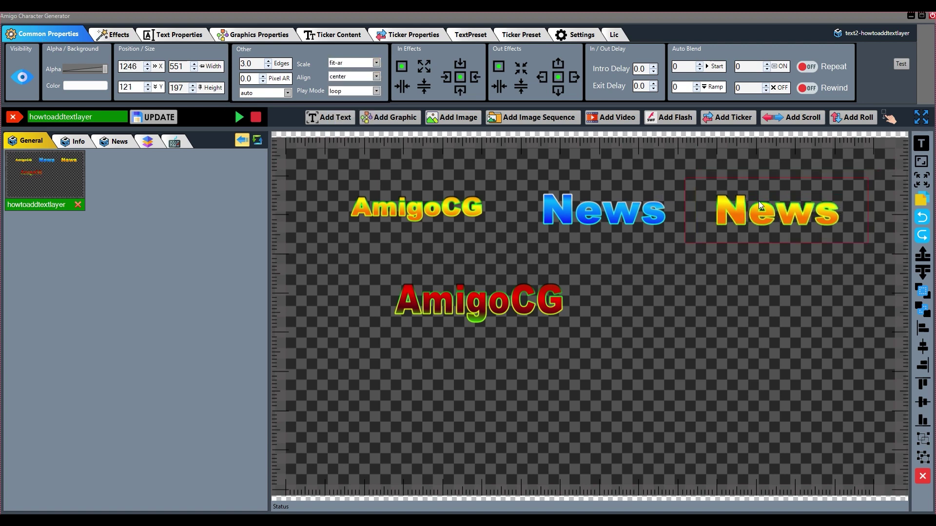
pyautogui.click(925, 202)
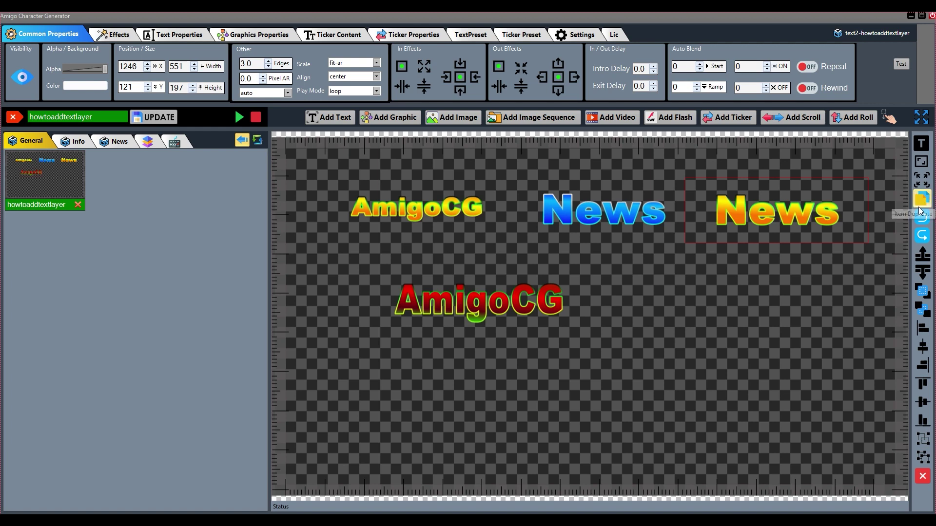
pyautogui.moveTo(731, 234)
pyautogui.mouseDown()
pyautogui.moveTo(677, 278)
pyautogui.moveTo(718, 311)
pyautogui.moveTo(718, 346)
pyautogui.moveTo(696, 350)
pyautogui.moveTo(699, 409)
pyautogui.mouseUp()
pyautogui.hotkey('ctrl', 'd')
pyautogui.hotkey('ctrl', 'd')
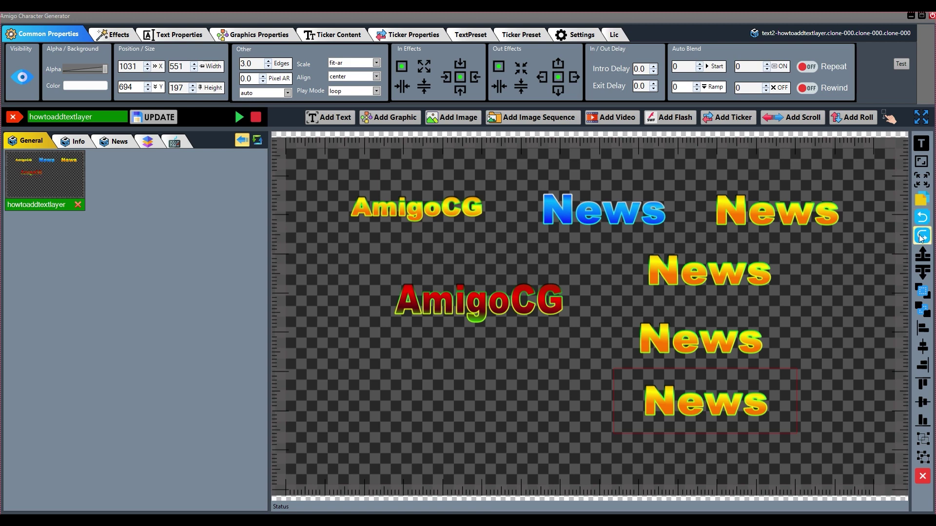
# Step: Undo the last two duplications of the yellow News layer and redo one of them
pyautogui.click(922, 218)
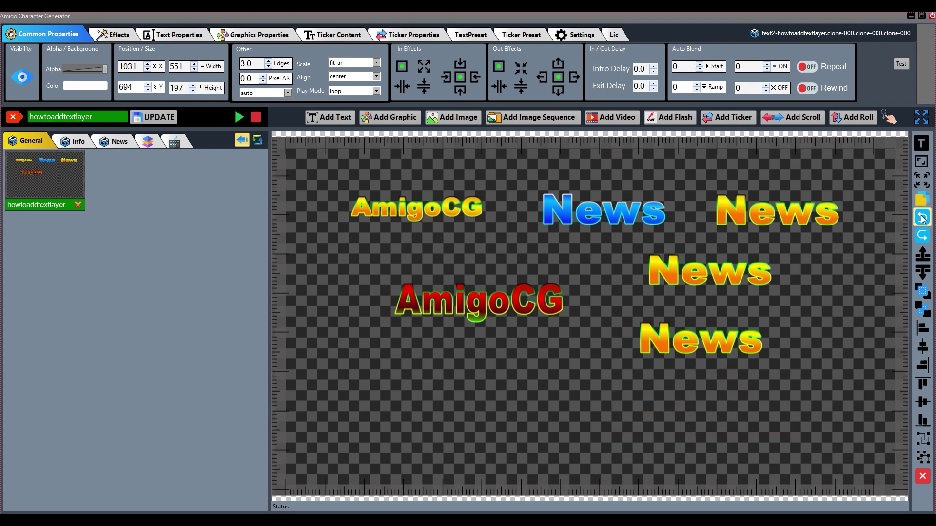
pyautogui.click(922, 218)
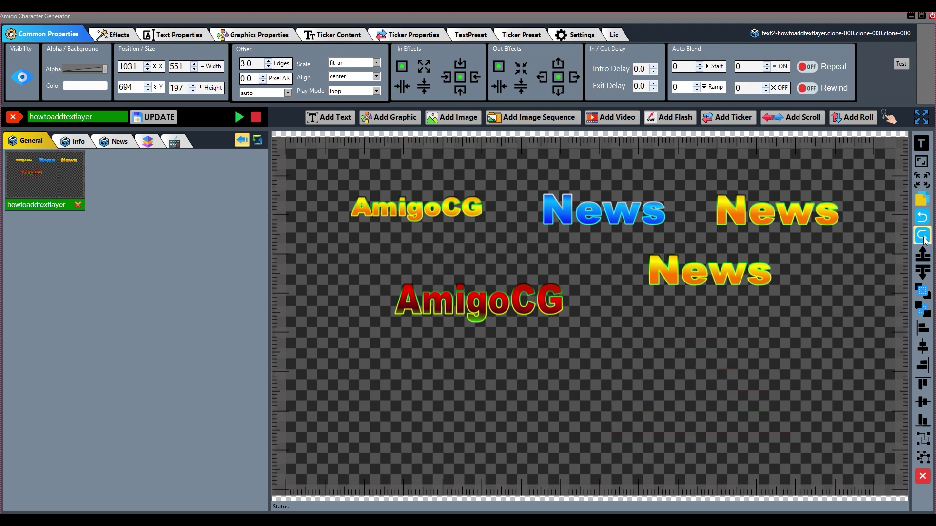
pyautogui.click(922, 237)
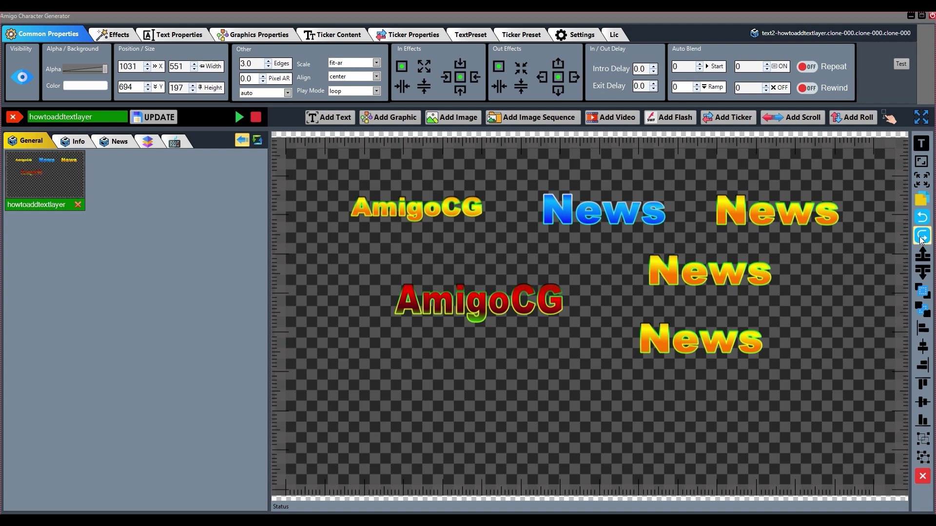
# Step: Move the upper News duplicate to X 1093, Y 308, and shift it up, down and up again in the layer order
pyautogui.moveTo(719, 274); pyautogui.dragTo(730, 274)
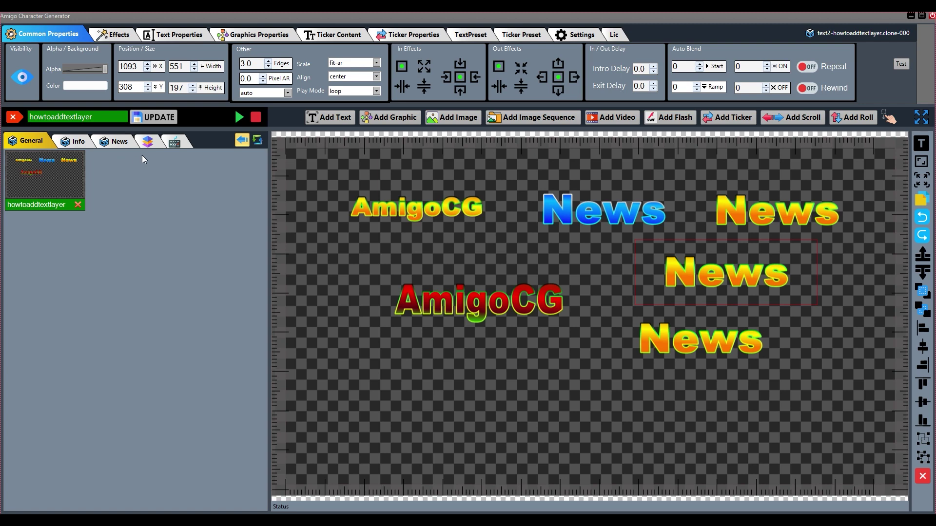
pyautogui.click(151, 141)
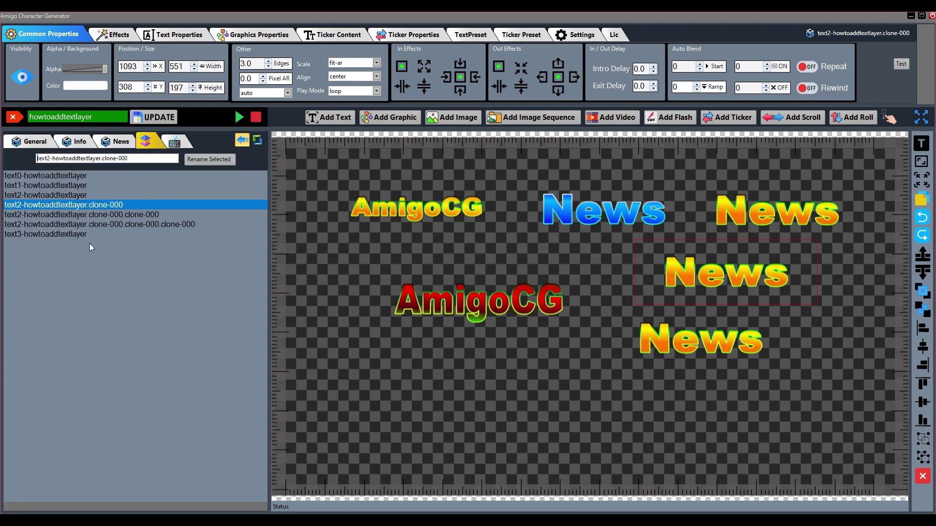
pyautogui.click(921, 261)
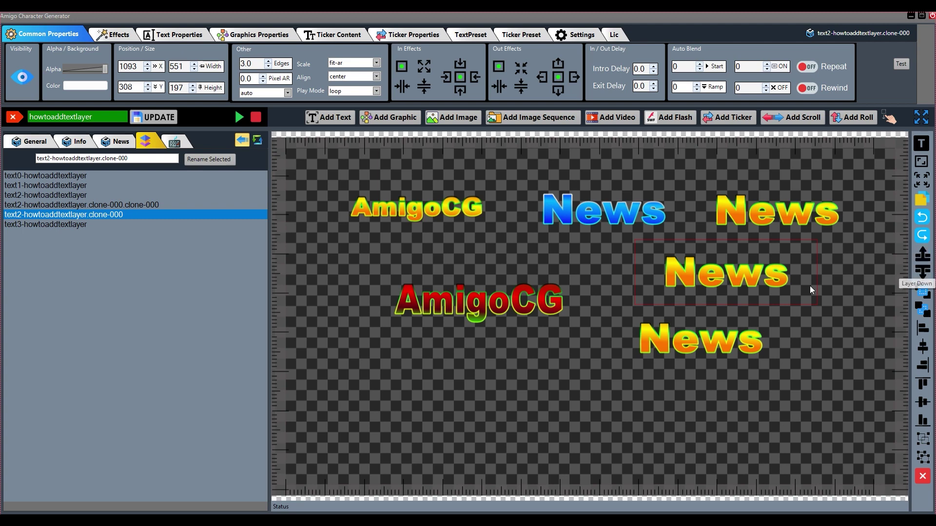
pyautogui.click(922, 272)
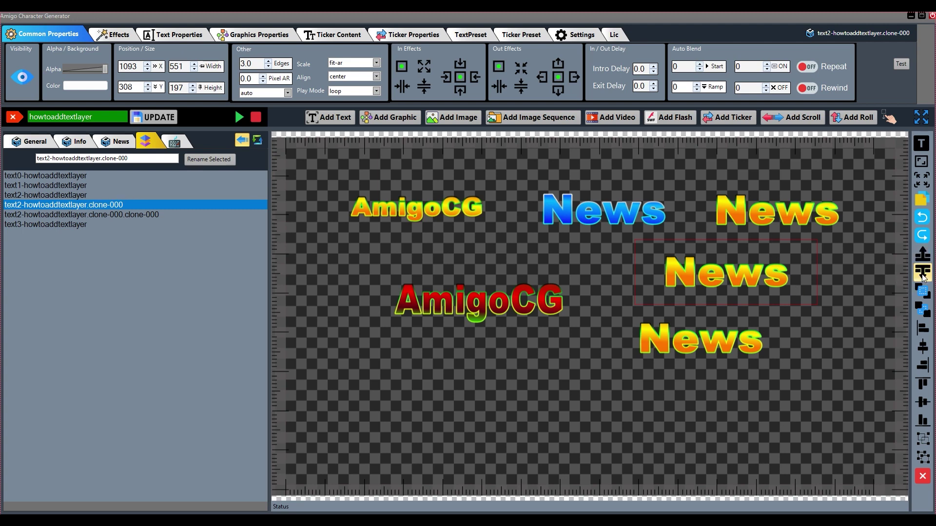
pyautogui.click(922, 254)
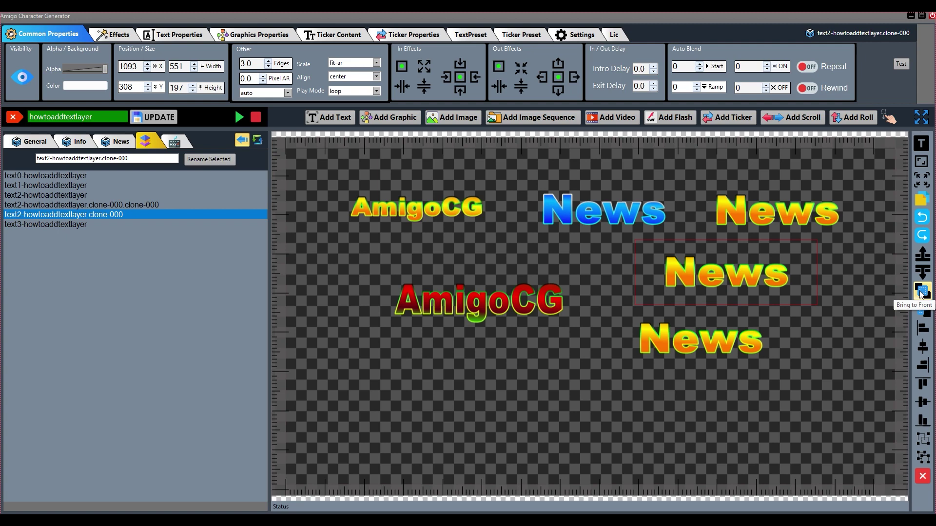
# Step: Overlap the original yellow News and red AmigoCG layers on the blue News layer, and bring the yellow News to the front
pyautogui.moveTo(774, 220); pyautogui.dragTo(624, 227)
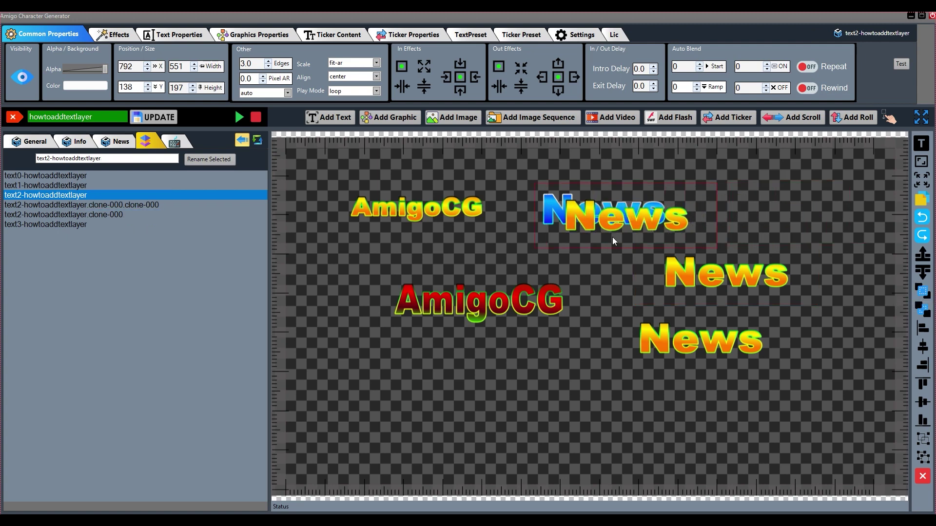
pyautogui.moveTo(472, 320); pyautogui.dragTo(626, 237)
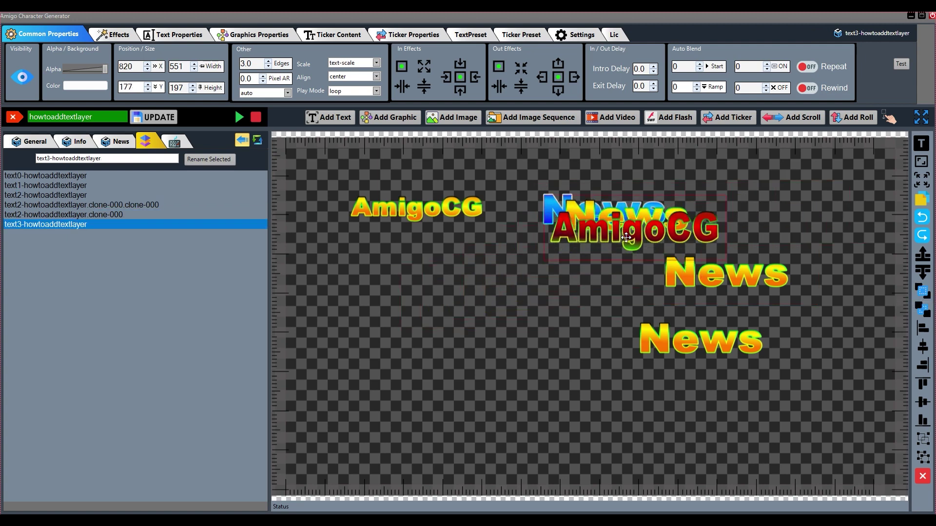
pyautogui.moveTo(577, 225); pyautogui.dragTo(578, 235)
pyautogui.click(547, 195)
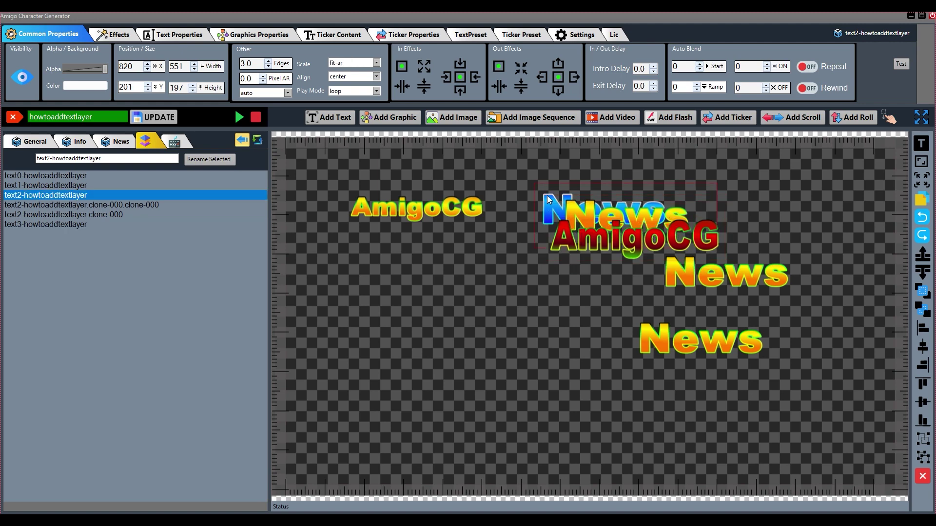
pyautogui.click(924, 293)
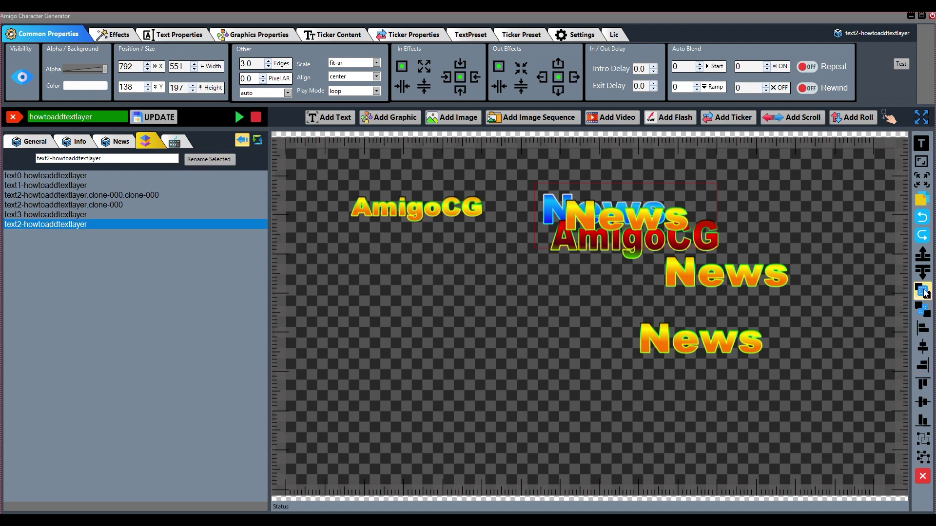
# Step: Lower the front yellow News to X 778, Y 190, and send the blue News layer to the back after trying it in front
pyautogui.moveTo(547, 194); pyautogui.dragTo(545, 204)
pyautogui.click(545, 200)
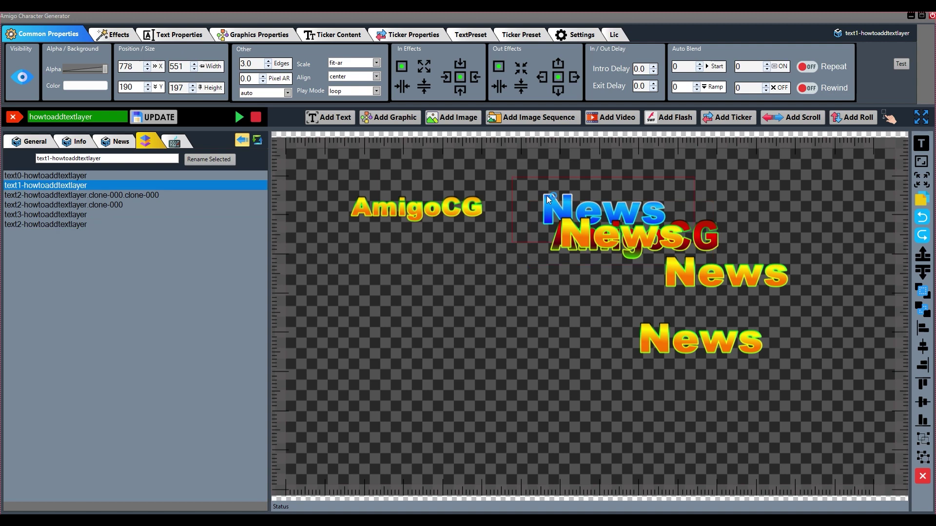
pyautogui.click(923, 293)
pyautogui.moveTo(557, 207); pyautogui.dragTo(589, 220)
pyautogui.click(923, 309)
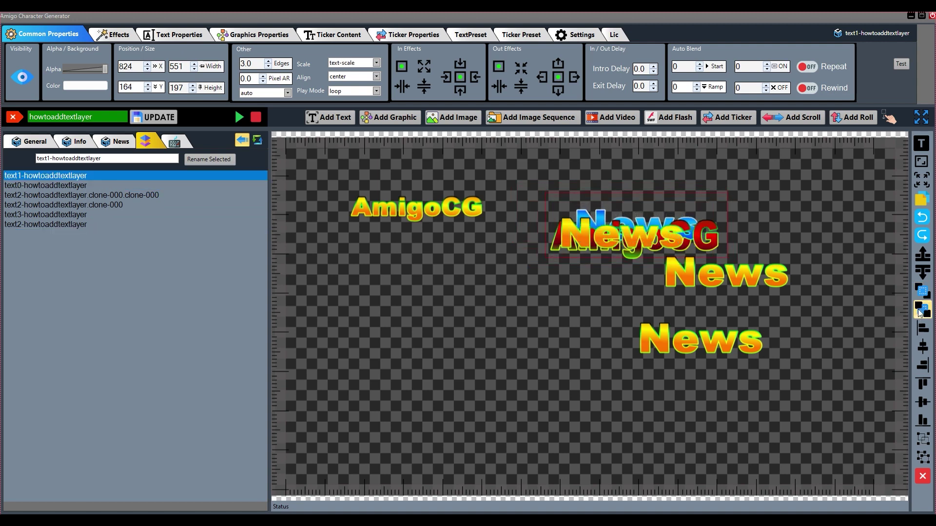
# Step: Separate the overlapping layers: blue News to X 707, Y 203, yellow News to X 766, Y 45, and red AmigoCG to X 566, Y 328
pyautogui.moveTo(604, 202); pyautogui.dragTo(566, 213)
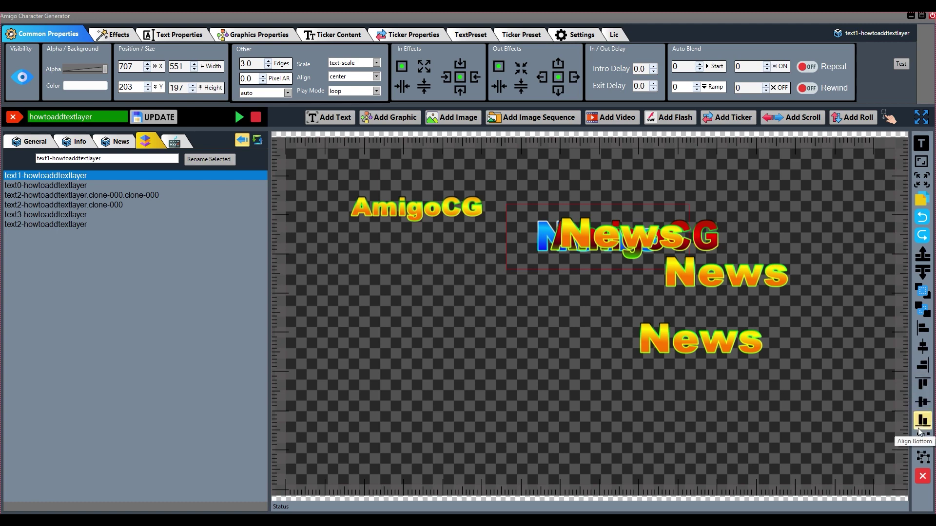
pyautogui.moveTo(645, 234); pyautogui.dragTo(640, 184)
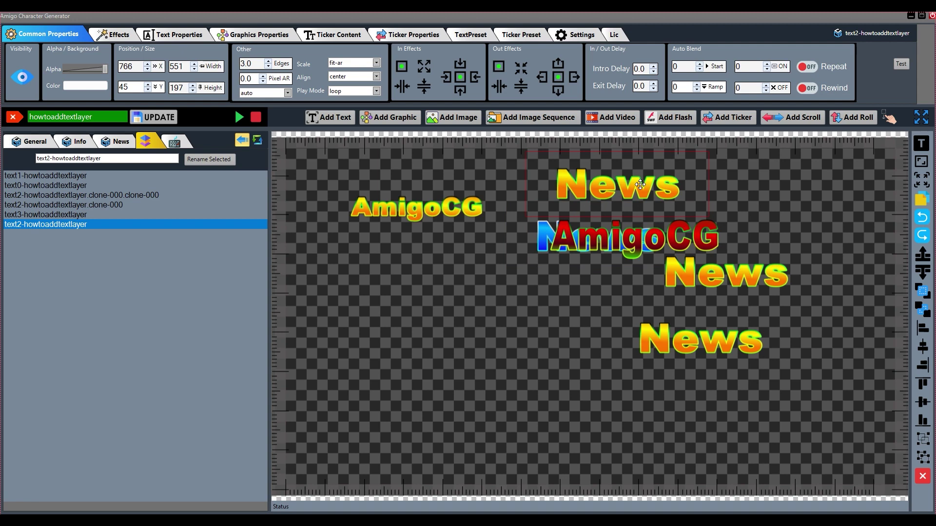
pyautogui.moveTo(613, 245); pyautogui.dragTo(528, 288)
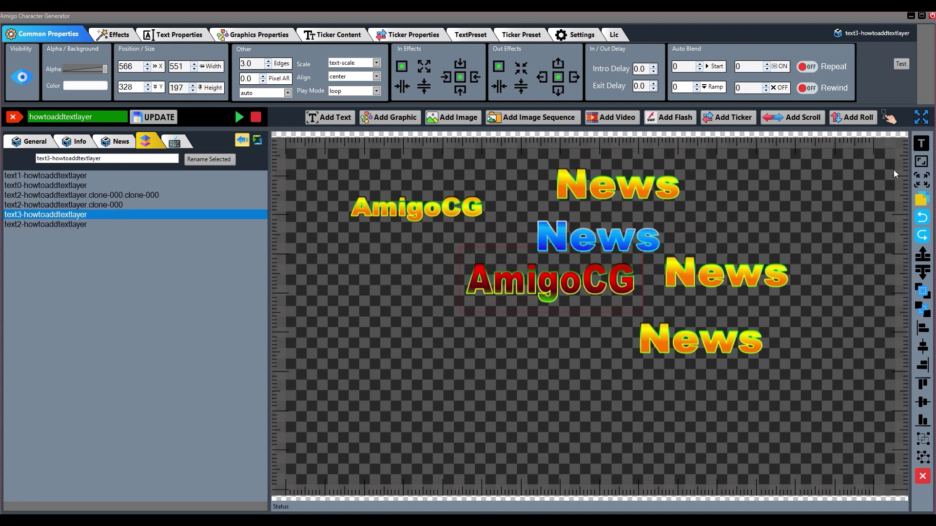
# Step: Select all six text layers and align them in turn left, center, right, top, middle and bottom
pyautogui.moveTo(838, 164); pyautogui.dragTo(372, 385)
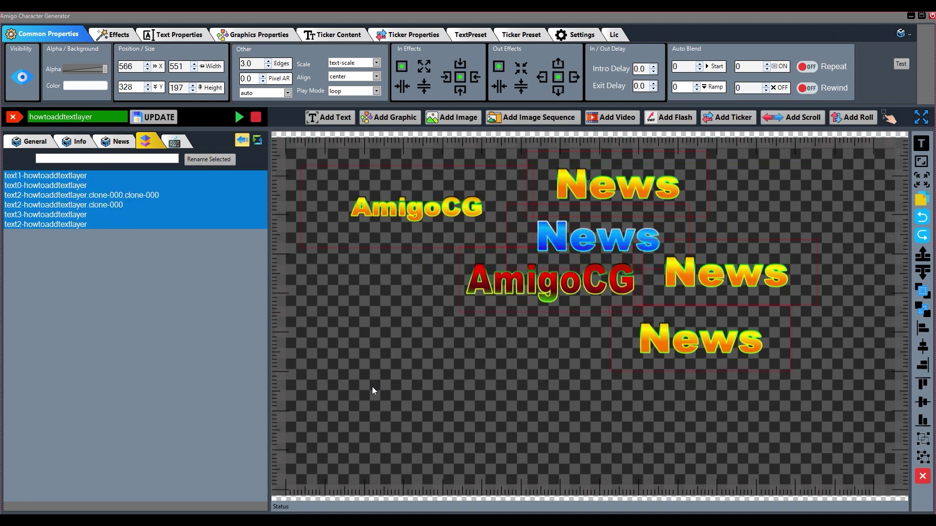
pyautogui.click(923, 329)
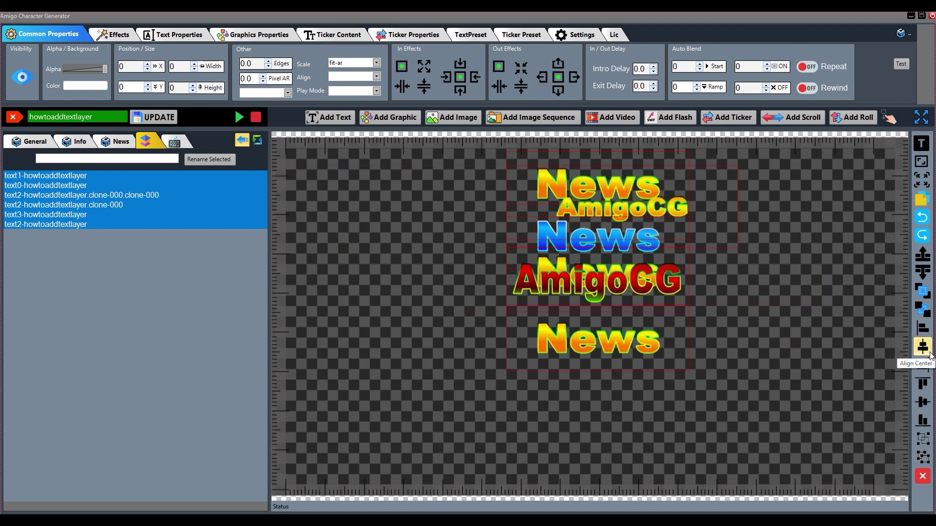
pyautogui.click(922, 347)
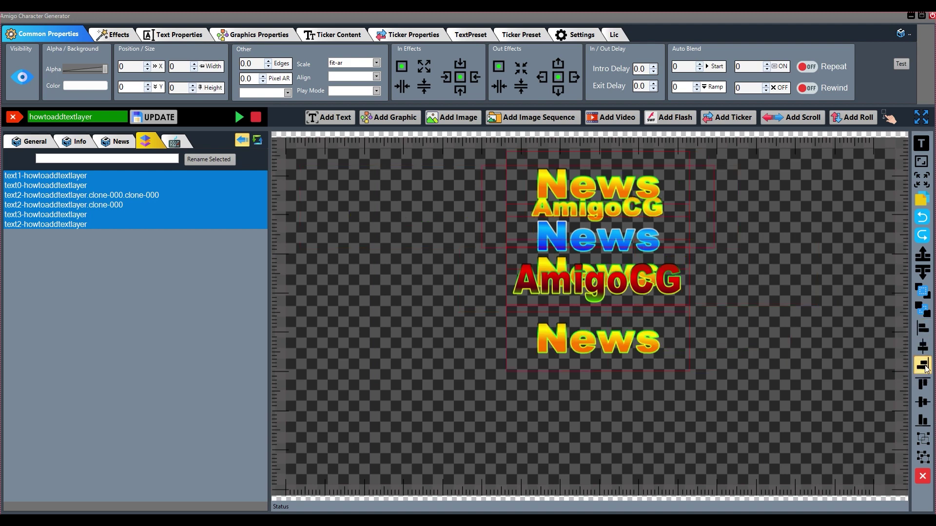
pyautogui.click(922, 365)
pyautogui.click(922, 384)
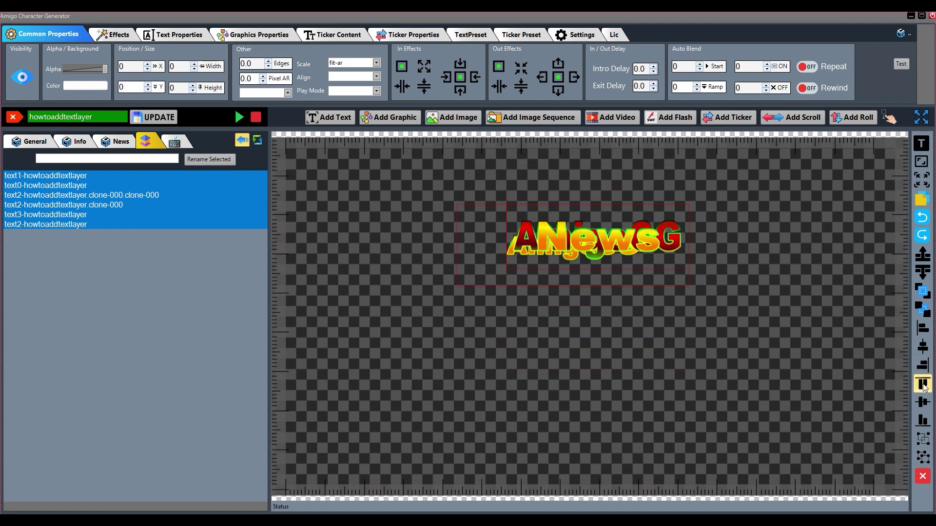
pyautogui.click(922, 402)
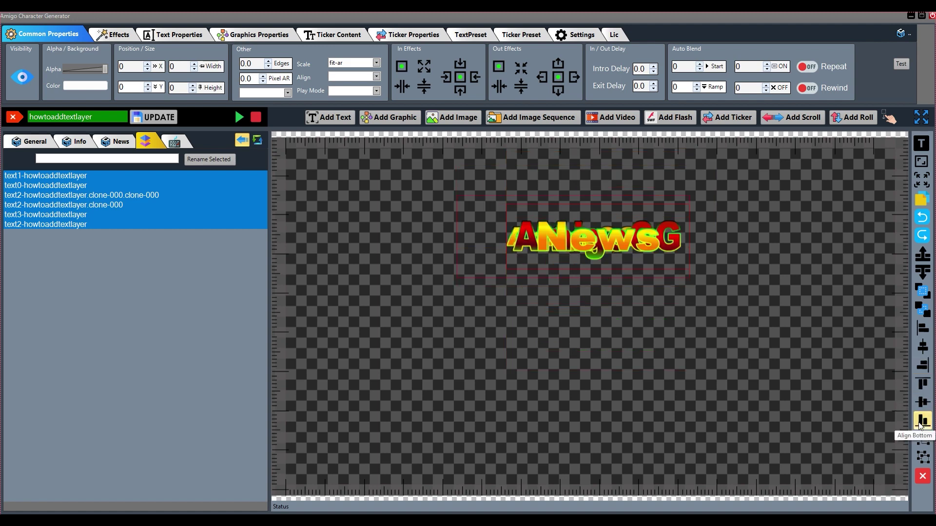
pyautogui.click(922, 420)
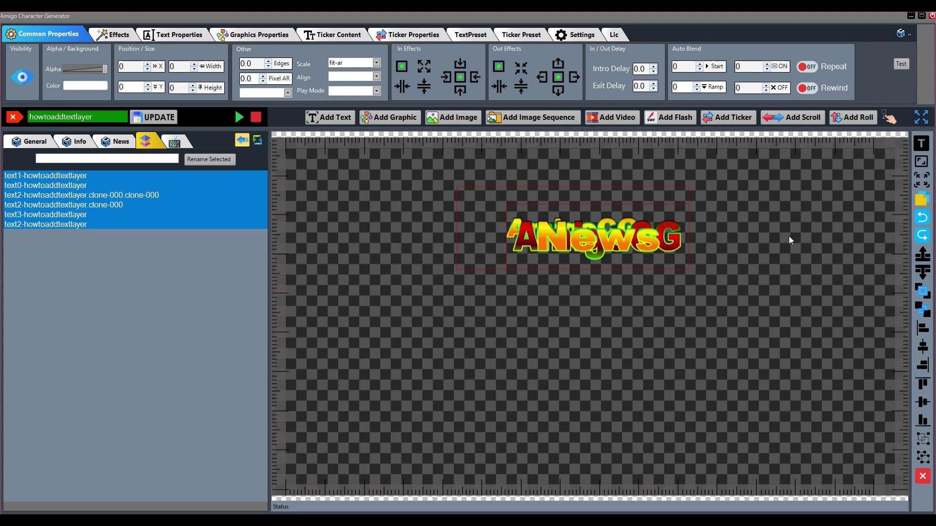
# Step: Spread the stacked text layers apart across the canvas, with the blue News layer at X 609, Y 424
pyautogui.moveTo(723, 211); pyautogui.dragTo(631, 273)
pyautogui.click(774, 266)
pyautogui.moveTo(583, 363)
pyautogui.mouseDown()
pyautogui.moveTo(410, 289)
pyautogui.moveTo(321, 287)
pyautogui.mouseUp()
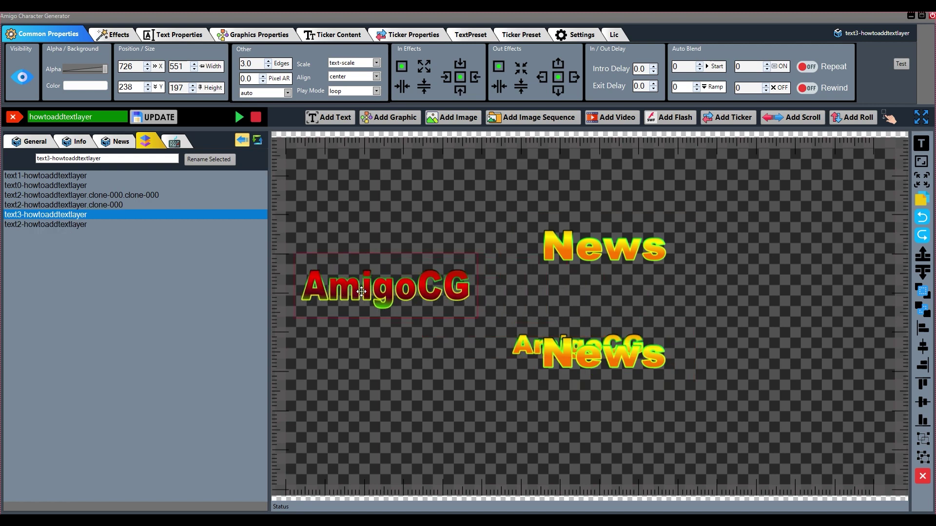
pyautogui.moveTo(603, 353); pyautogui.dragTo(740, 414)
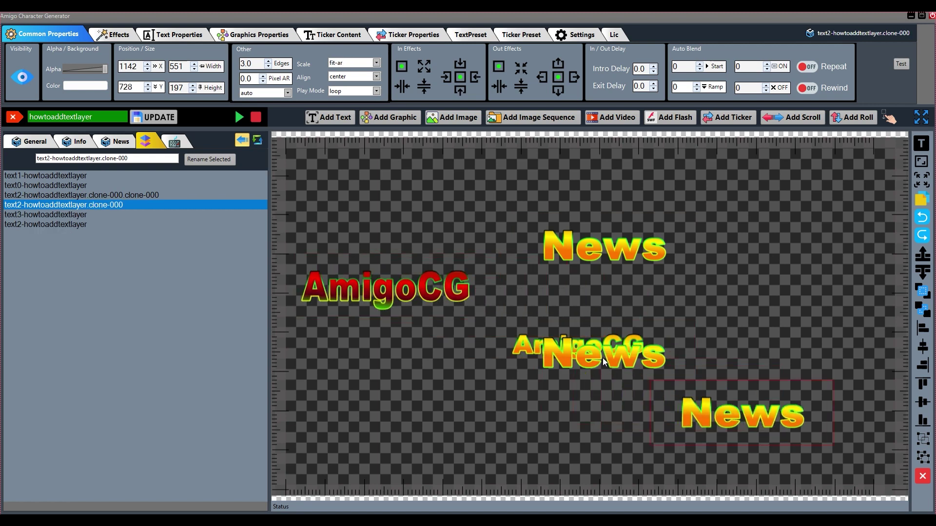
pyautogui.moveTo(605, 358); pyautogui.dragTo(744, 300)
pyautogui.moveTo(558, 355); pyautogui.dragTo(454, 408)
pyautogui.moveTo(602, 323); pyautogui.dragTo(603, 341)
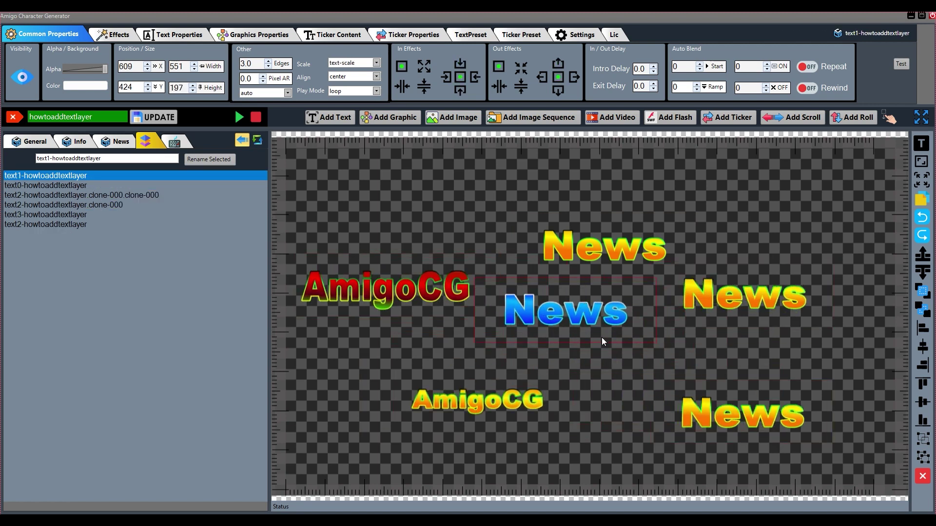
# Step: Move all text layers together as one selection, and reposition the upper two yellow News layers as a pair
pyautogui.moveTo(869, 187); pyautogui.dragTo(339, 449)
pyautogui.moveTo(386, 311); pyautogui.dragTo(448, 272)
pyautogui.click(409, 443)
pyautogui.moveTo(873, 177); pyautogui.dragTo(794, 340)
pyautogui.moveTo(411, 434); pyautogui.dragTo(609, 344)
pyautogui.moveTo(499, 153); pyautogui.dragTo(894, 255)
pyautogui.moveTo(830, 207); pyautogui.dragTo(730, 224)
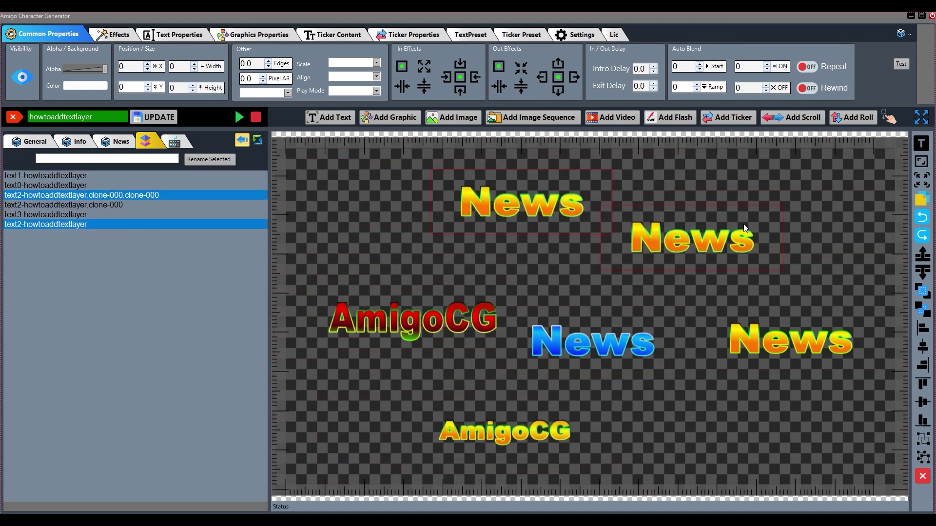
# Step: Reposition and delete the two duplicated yellow News layers, keeping the original
pyautogui.click(776, 378)
pyautogui.moveTo(759, 341); pyautogui.dragTo(728, 312)
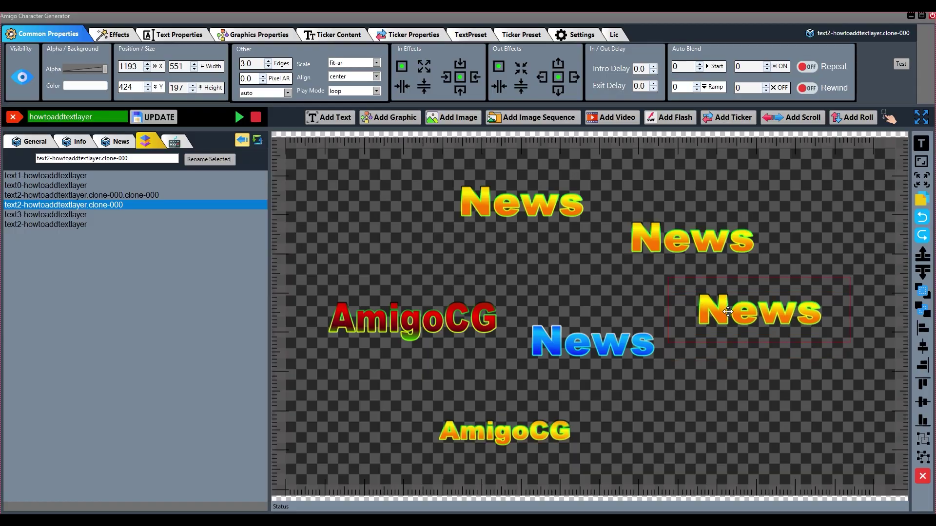
pyautogui.click(923, 476)
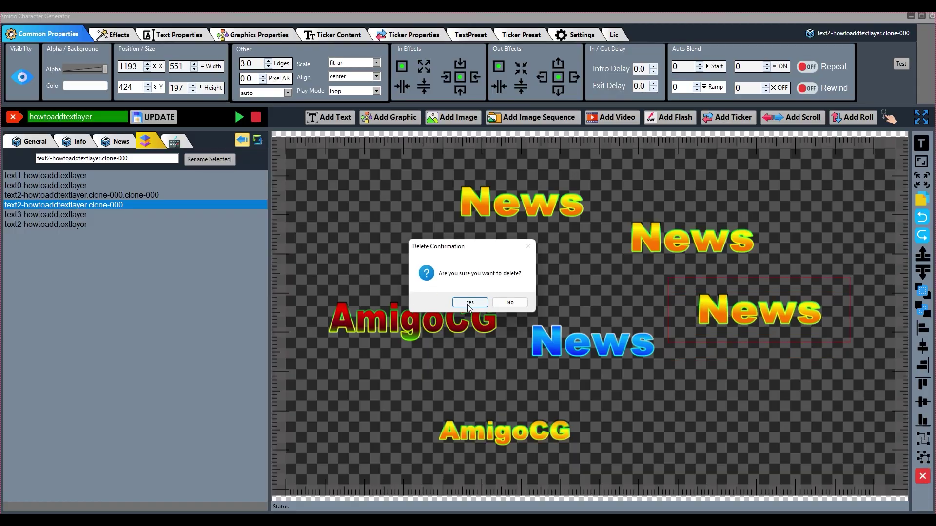
pyautogui.click(468, 301)
pyautogui.moveTo(678, 238); pyautogui.dragTo(716, 251)
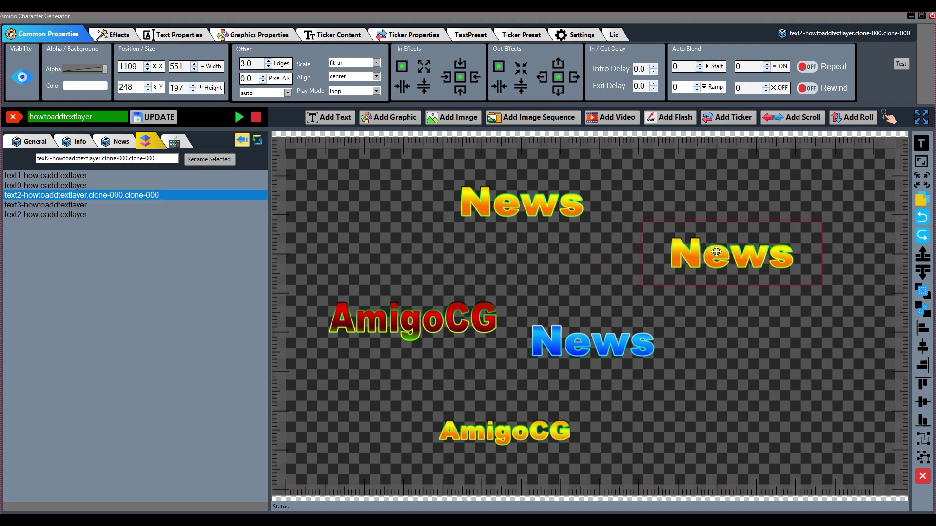
pyautogui.click(923, 476)
pyautogui.click(466, 302)
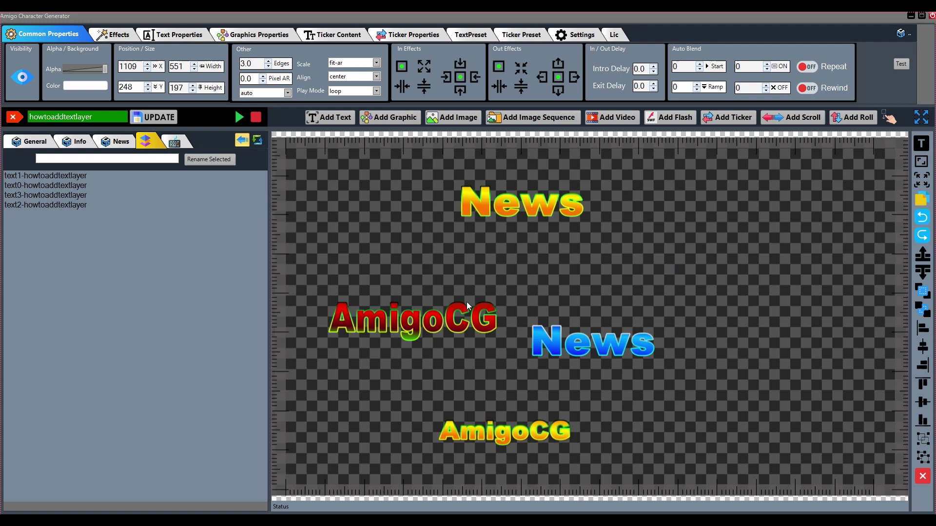
# Step: Move the blue News beside the yellow News, the red AmigoCG to X 132, Y 321, and the yellow AmigoCG to X 757, Y 324
pyautogui.moveTo(586, 343); pyautogui.dragTo(704, 220)
pyautogui.moveTo(412, 324); pyautogui.dragTo(405, 278)
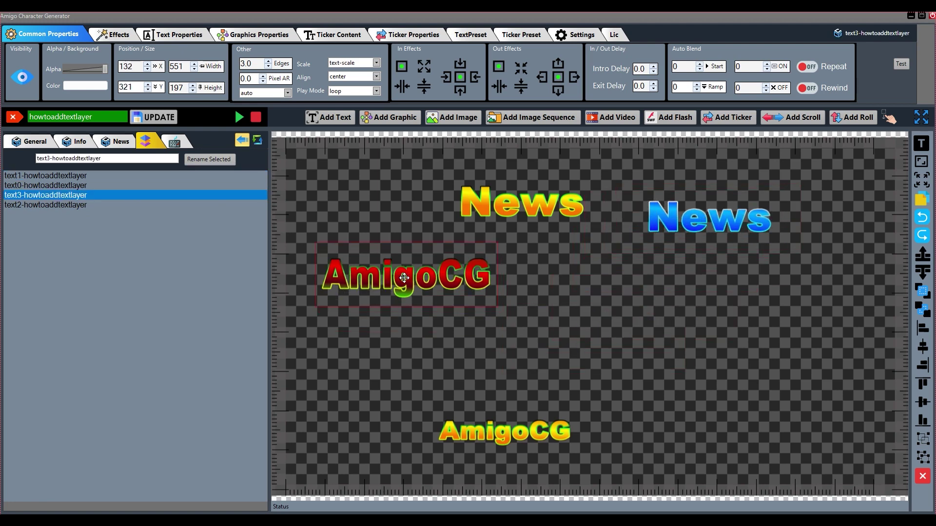
pyautogui.moveTo(486, 437); pyautogui.dragTo(625, 294)
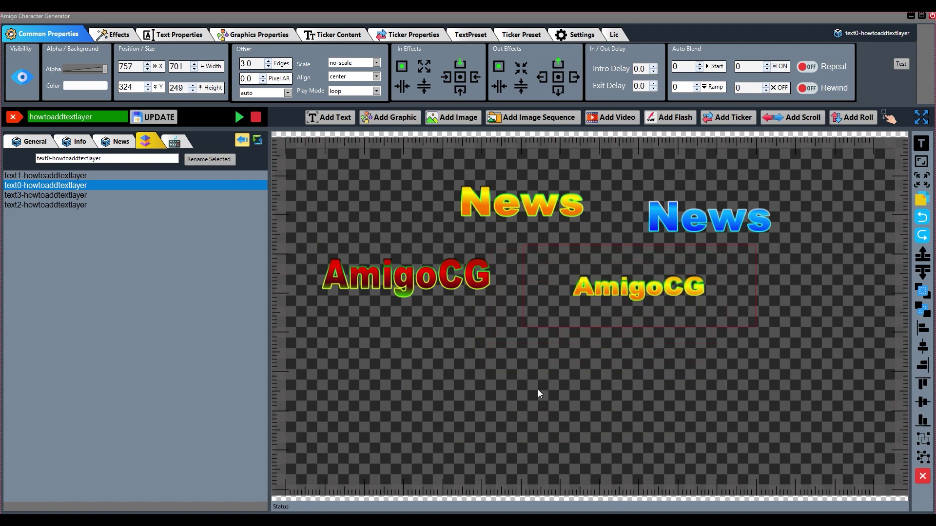